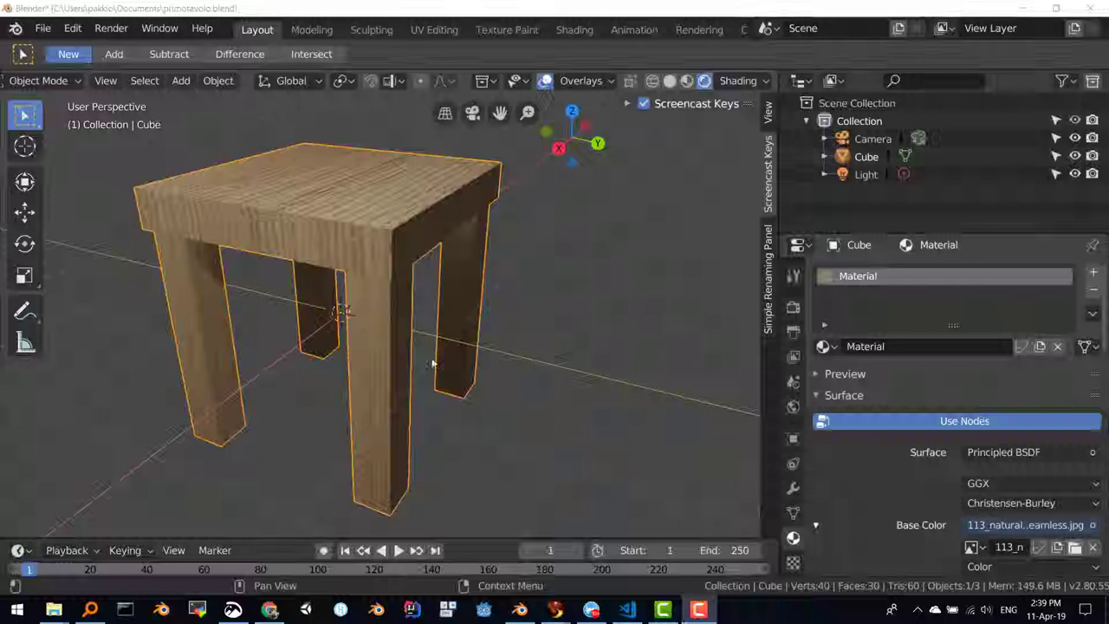
Step: Switch to the UV Editing workspace and select the tabletop's front face
scroll(328, 310, up, 2)
scroll(327, 310, up, 1)
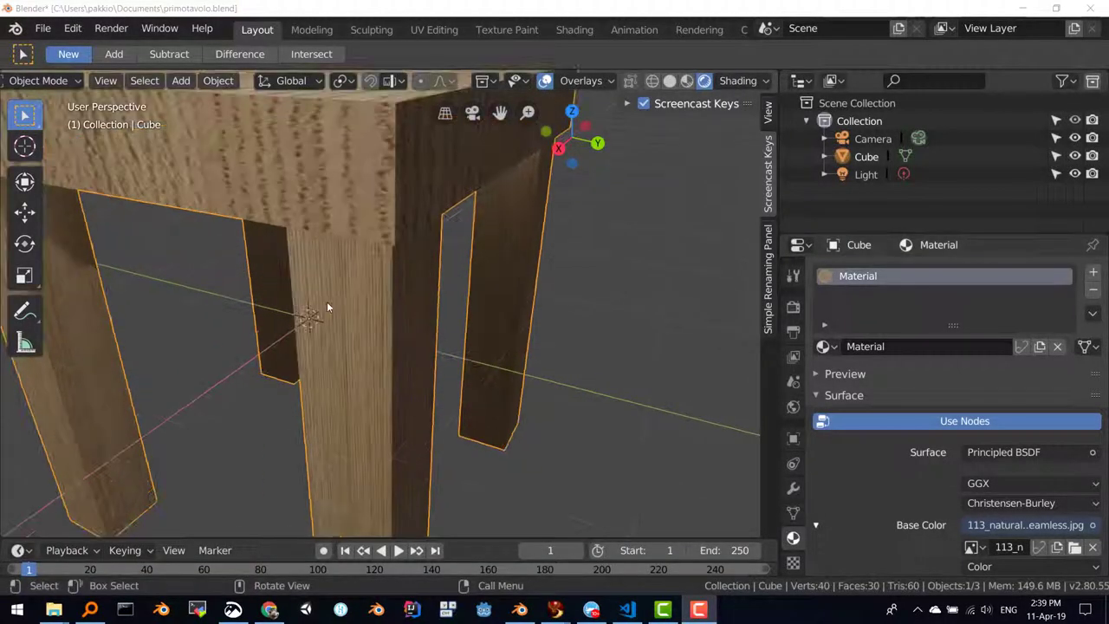
scroll(330, 309, down, 2)
scroll(333, 294, down, 2)
mouse_move(342, 290)
middle_down()
mouse_move(354, 284)
mouse_move(344, 235)
mouse_move(324, 243)
mouse_move(327, 272)
mouse_move(412, 261)
mouse_move(374, 246)
mouse_move(357, 255)
middle_up()
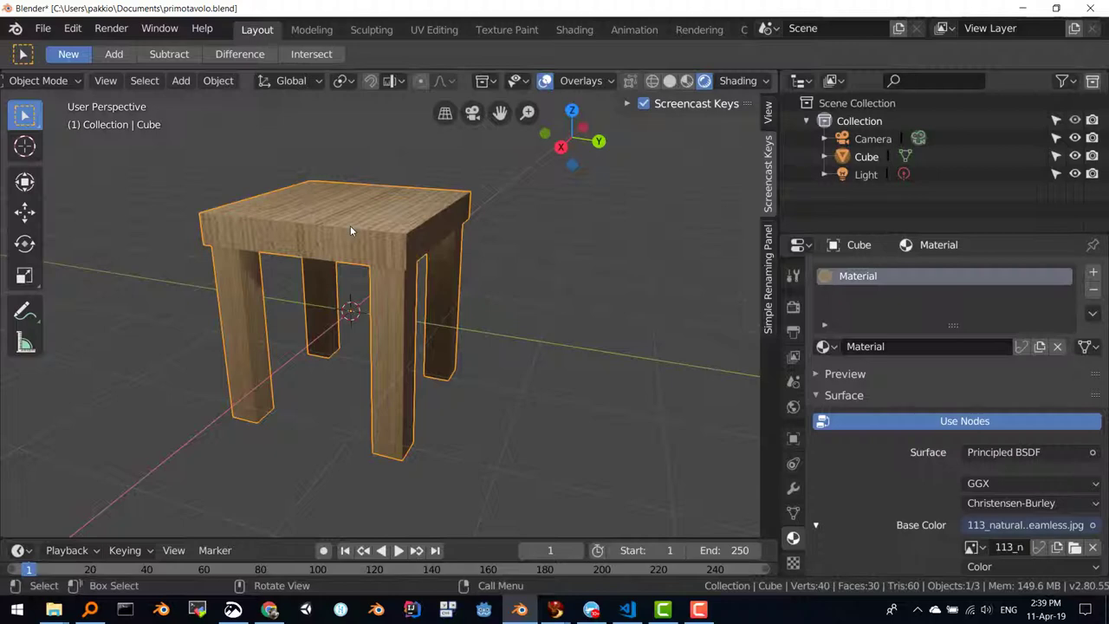
click(431, 31)
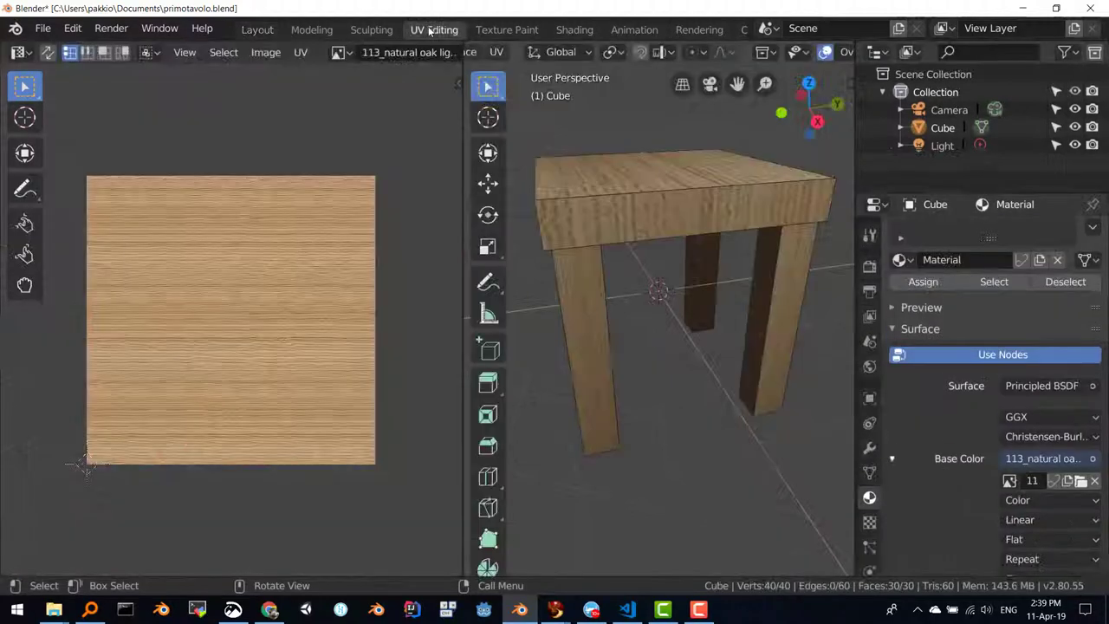
click(617, 219)
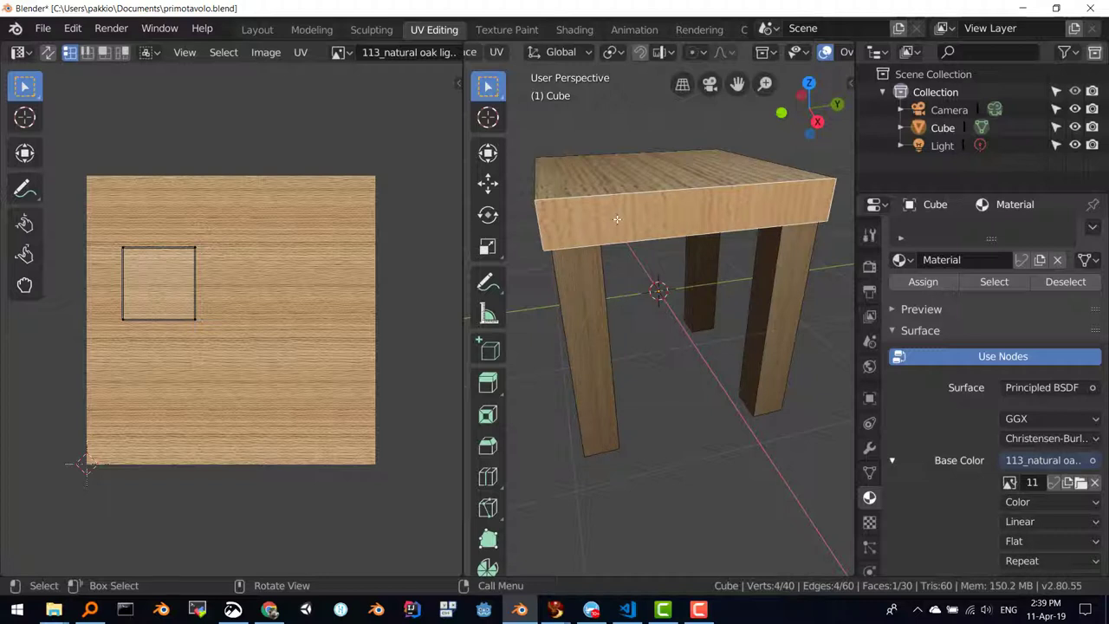
Step: Select linked parts one by one, ending on the whole tabletop to show its cross-shaped UV layout
key(a)
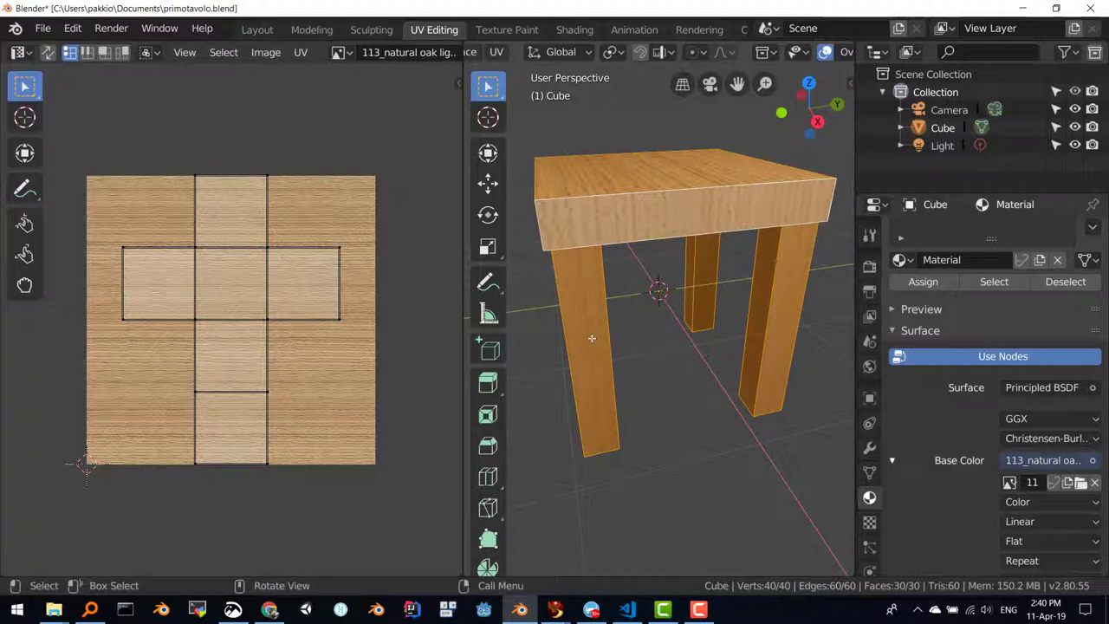
key(alt+a)
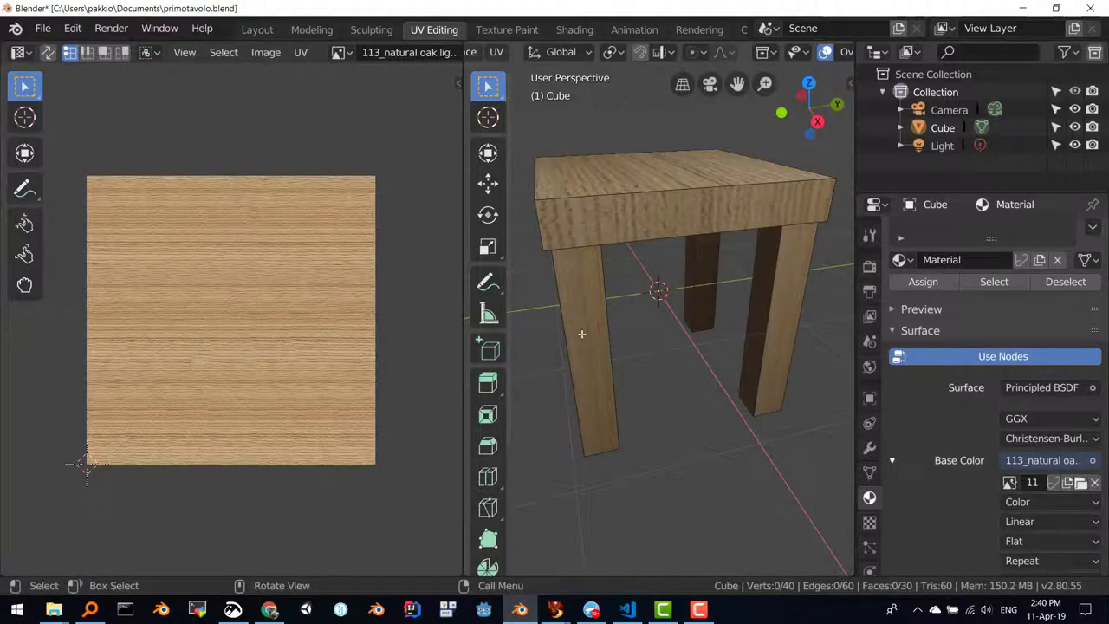
key(l)
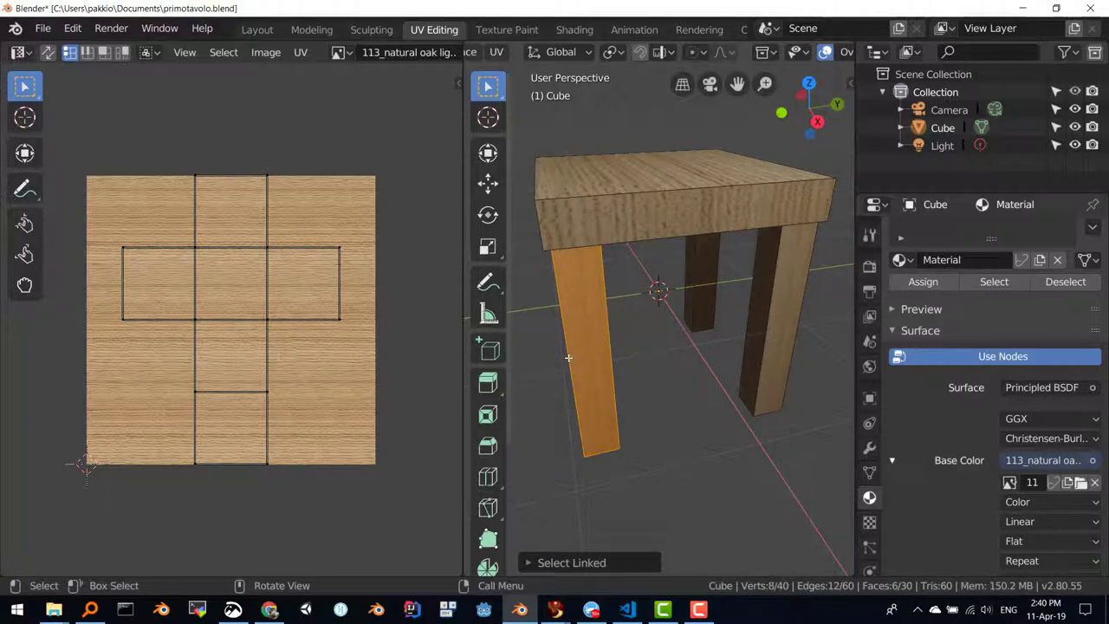
key(alt+a)
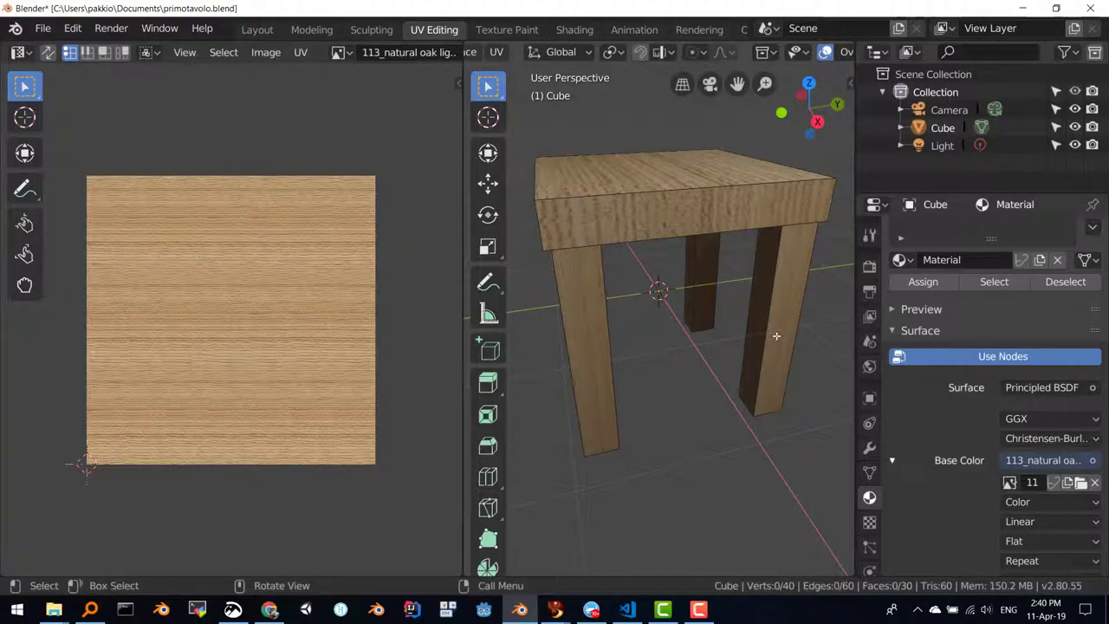
key(l)
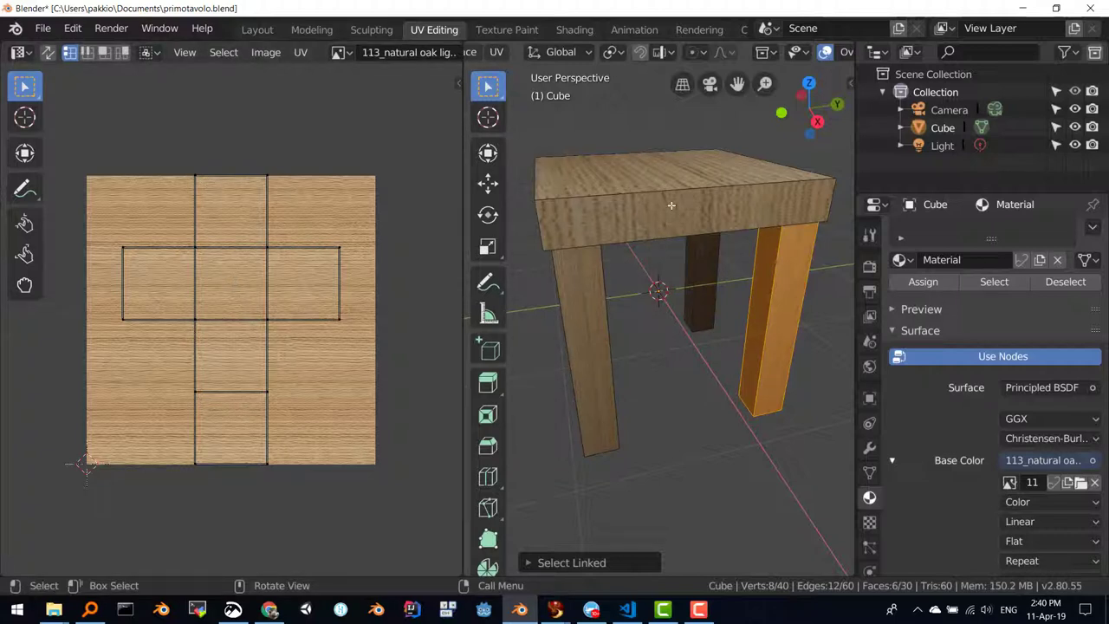
key(alt+a)
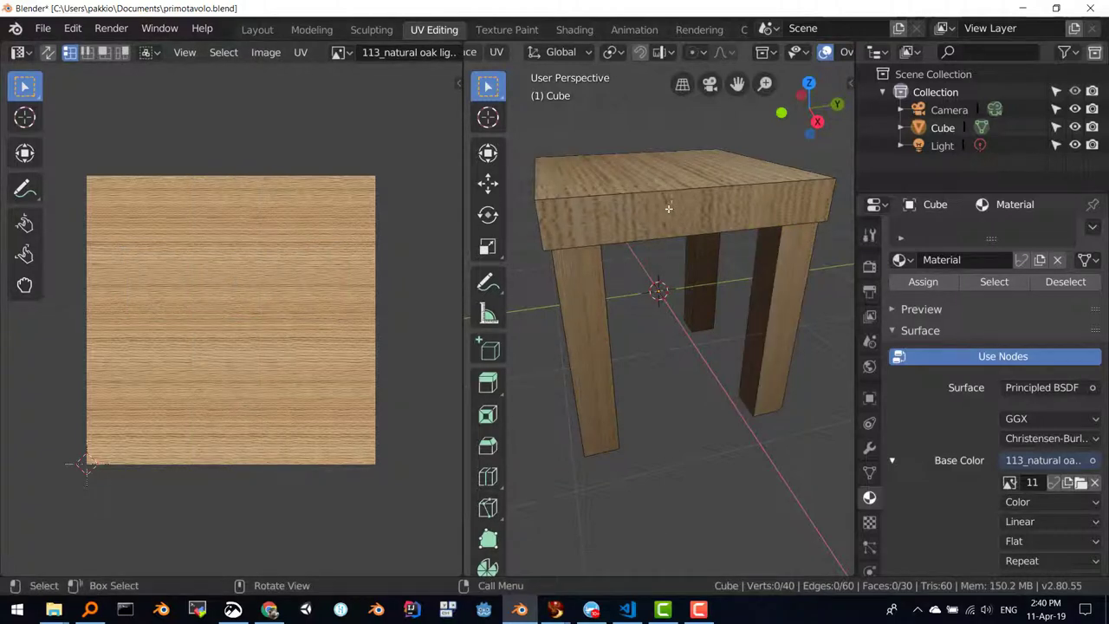
key(l)
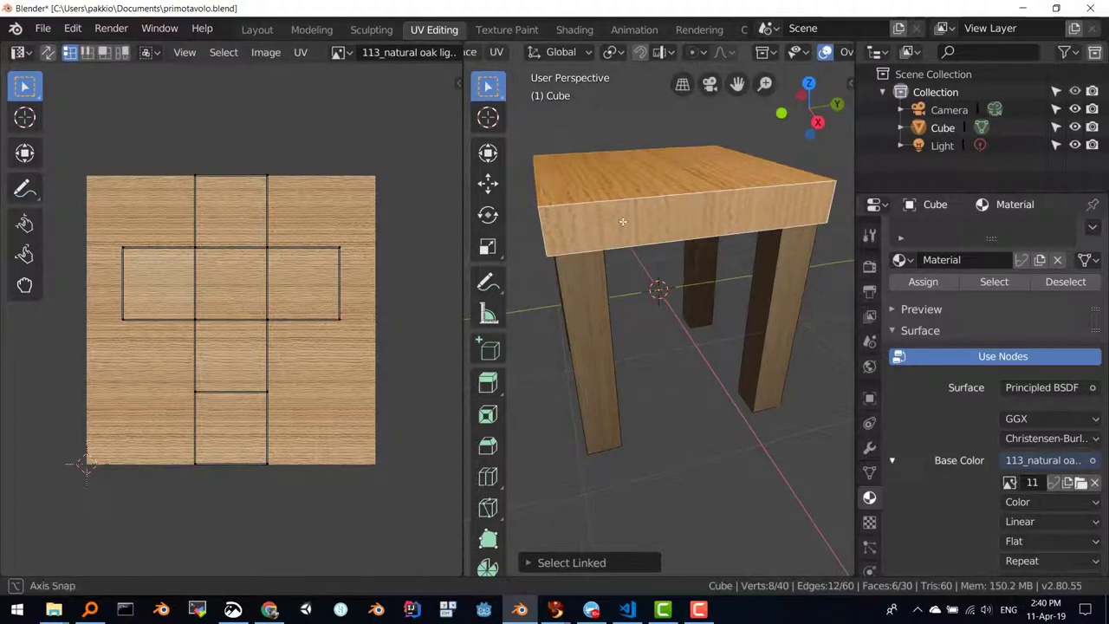
mouse_move(572, 226)
middle_down()
mouse_move(618, 273)
mouse_move(597, 286)
middle_up()
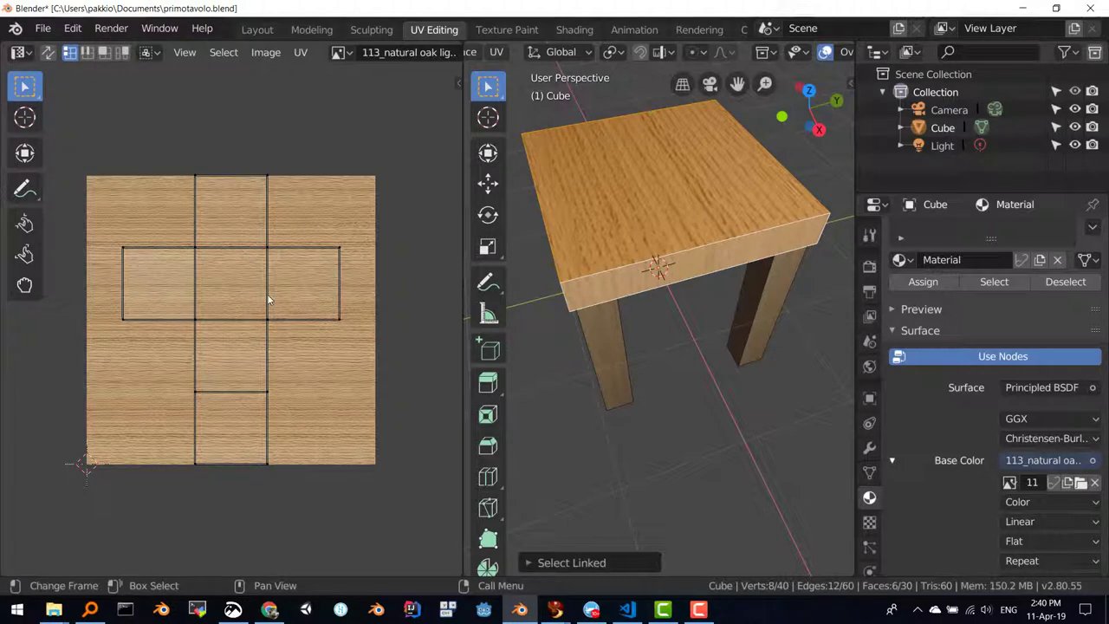
Step: Select the tabletop's UV island and move it slightly right across the oak texture
key(a)
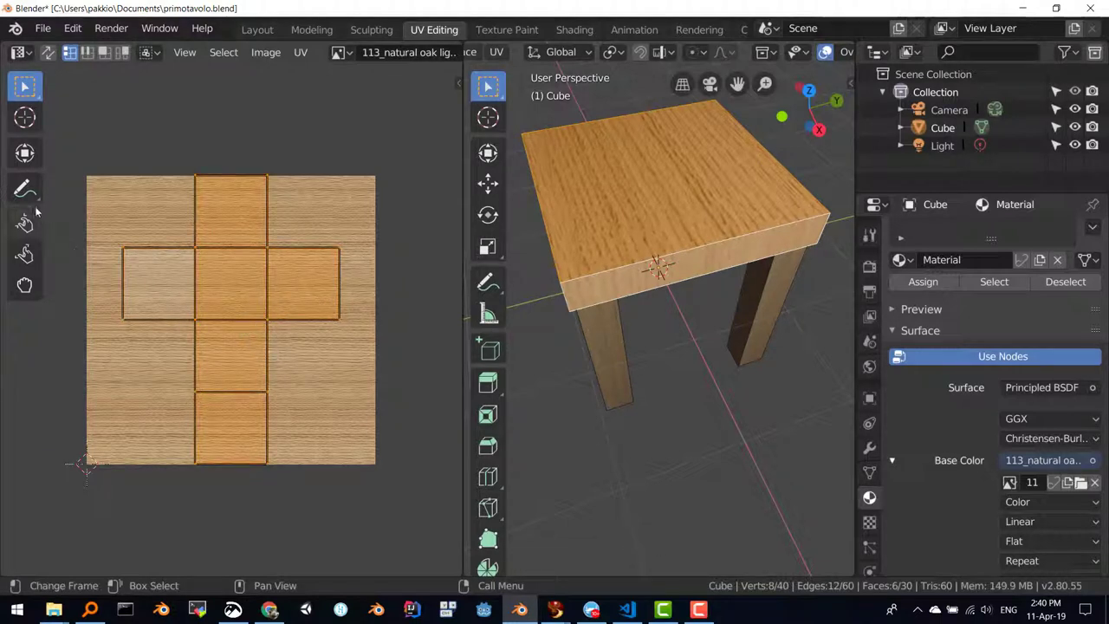
click(25, 154)
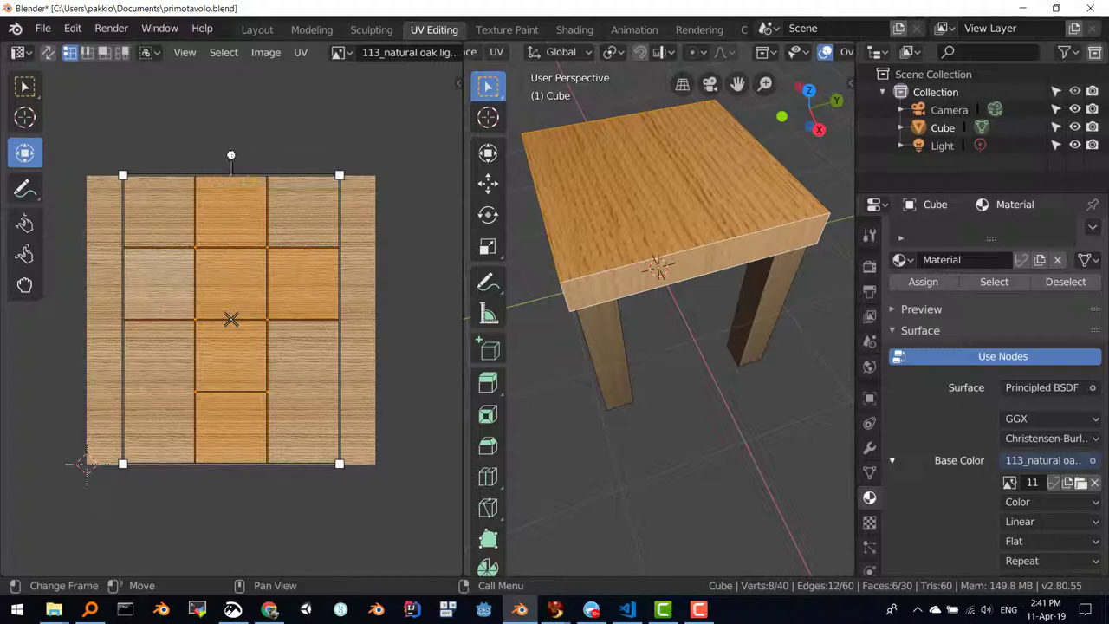
mouse_move(230, 156)
mouse_down()
mouse_move(159, 166)
mouse_move(75, 264)
mouse_move(65, 319)
mouse_move(232, 249)
mouse_move(263, 325)
mouse_move(229, 321)
mouse_move(230, 337)
mouse_move(266, 317)
mouse_move(231, 320)
mouse_up()
mouse_move(244, 302)
mouse_down()
mouse_move(207, 299)
mouse_move(211, 227)
mouse_up()
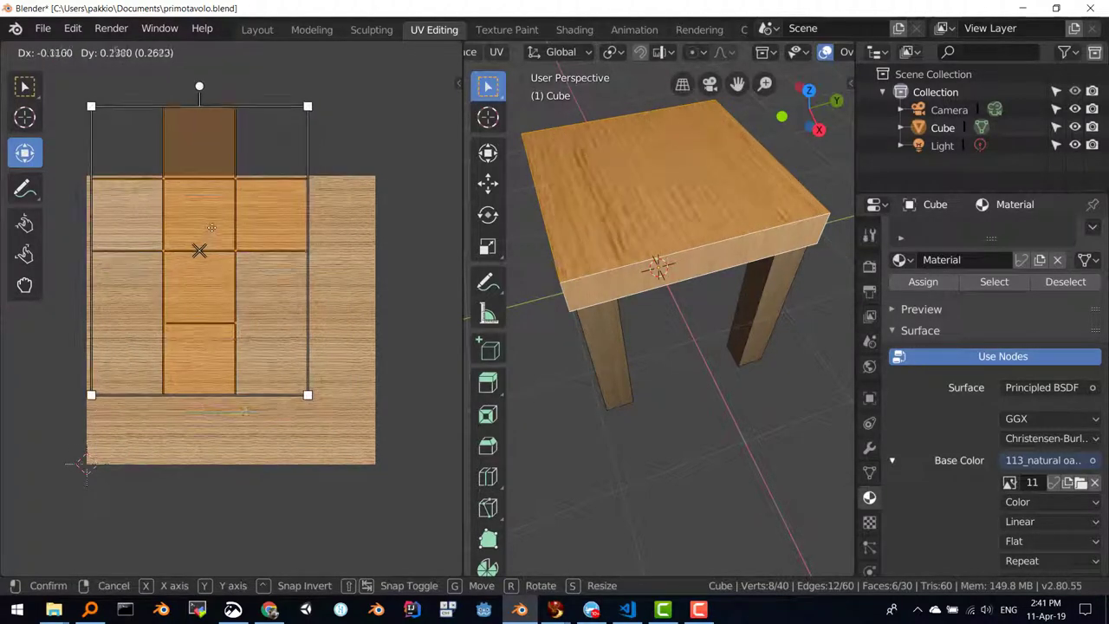
mouse_move(211, 227)
mouse_down()
mouse_move(311, 309)
mouse_move(177, 297)
mouse_move(248, 301)
mouse_up()
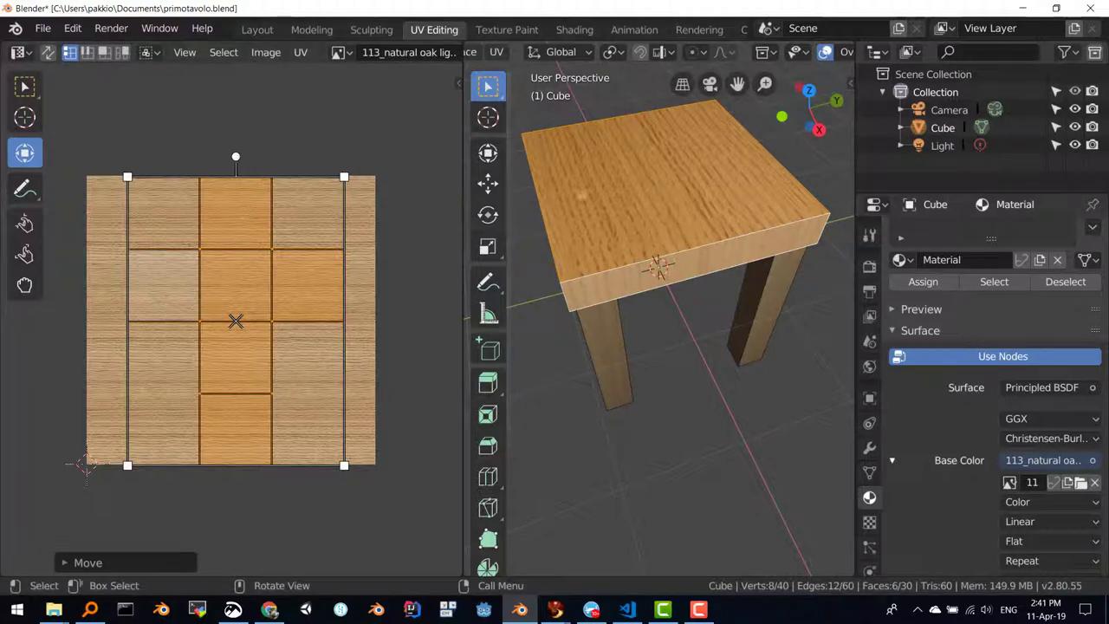
middle_drag(624, 294, 671, 189)
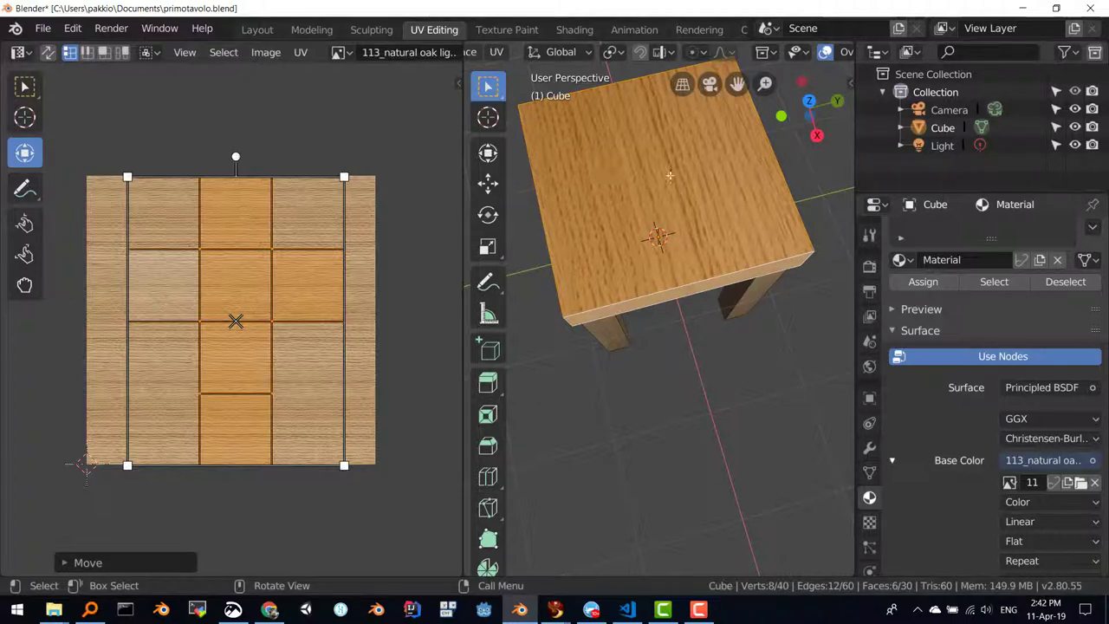
mouse_move(659, 201)
middle_down()
mouse_move(726, 141)
mouse_move(852, 147)
mouse_move(814, 151)
mouse_move(652, 232)
middle_up()
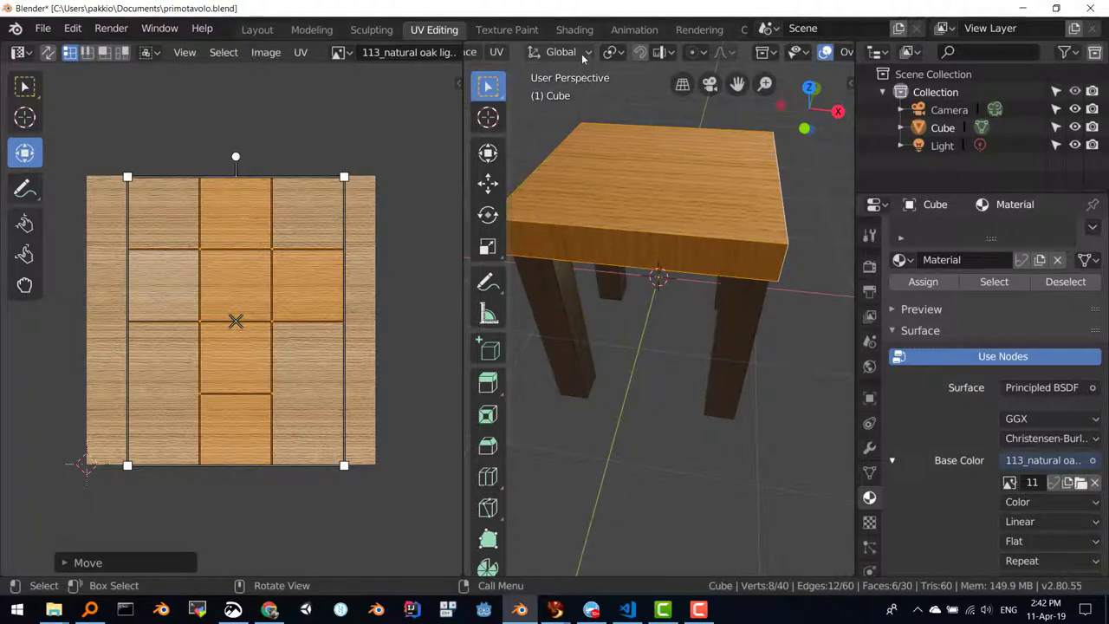
Step: Select only the tabletop's front face and undo a freehand rotation of its UV square
scroll(606, 52, up, 5)
scroll(649, 52, up, 3)
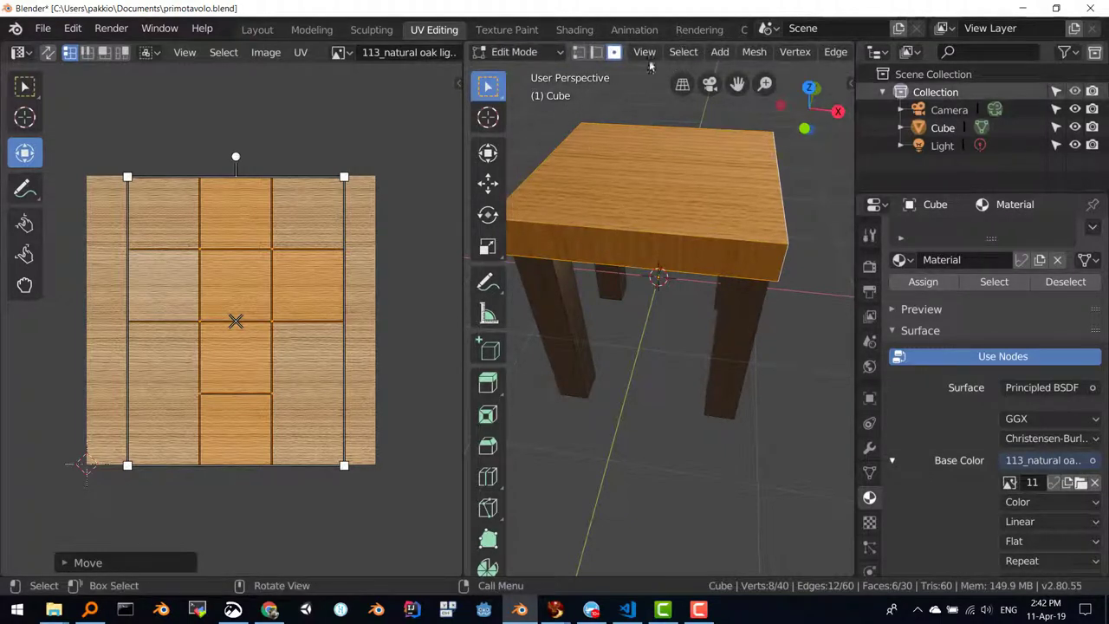
click(636, 253)
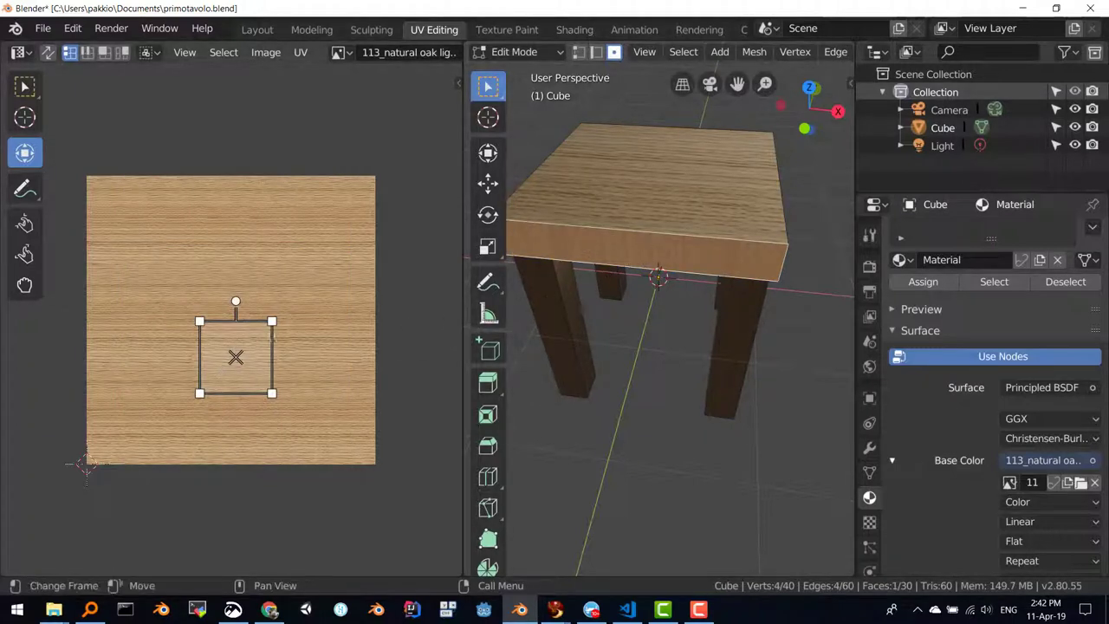
mouse_move(234, 300)
mouse_down()
mouse_move(252, 323)
mouse_move(240, 359)
mouse_up()
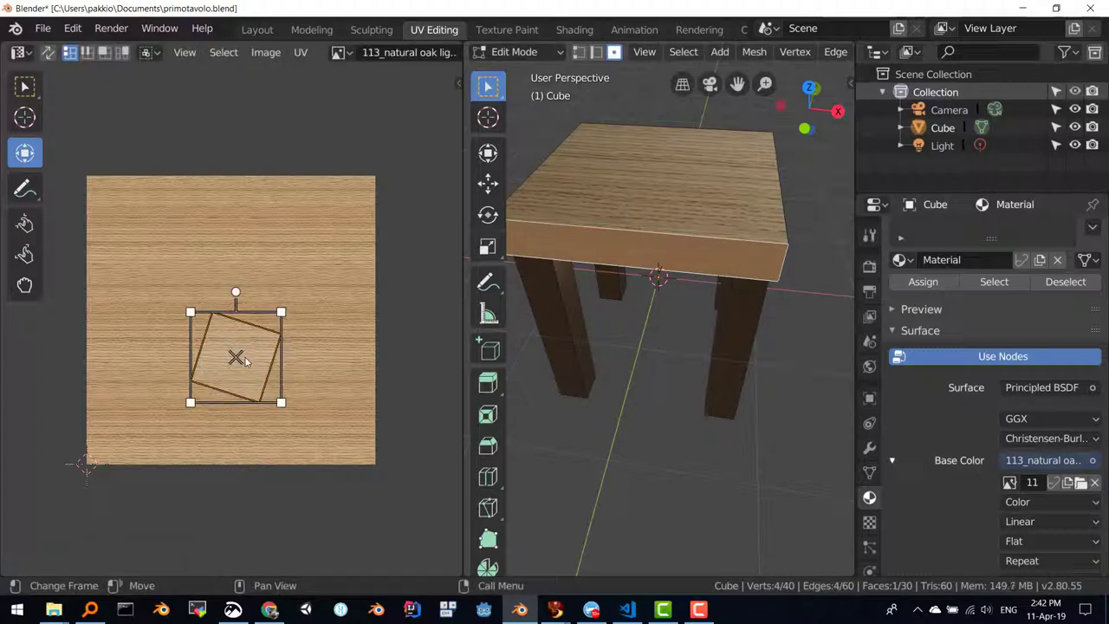
right_click(287, 324)
click(226, 333)
key(ctrl+z)
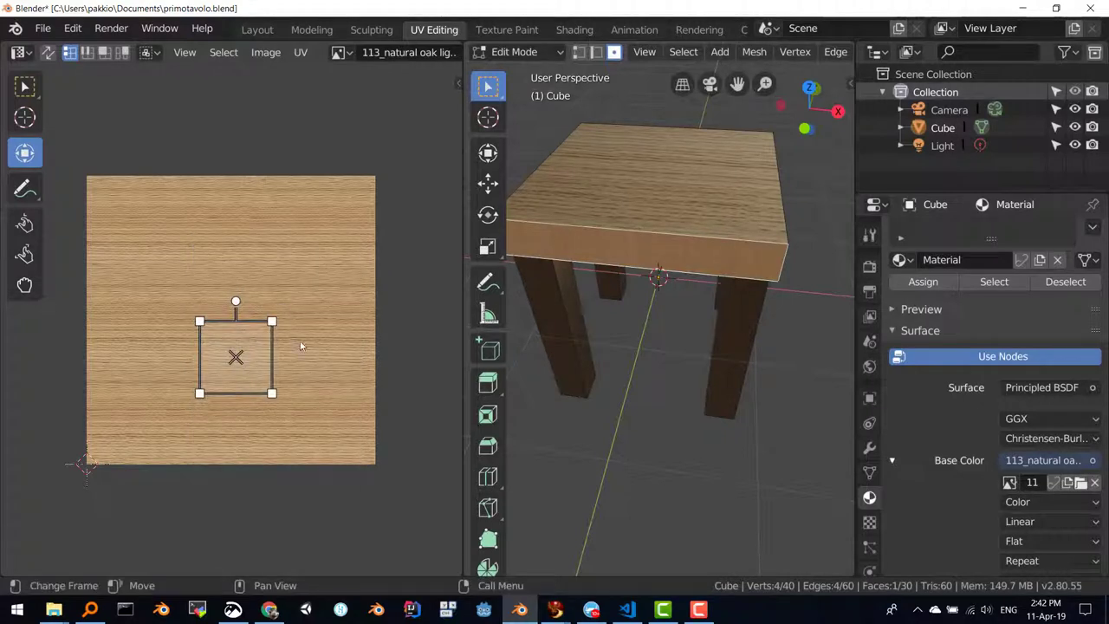
Step: Rotate the front face's UV square by exactly 90°
key(r)
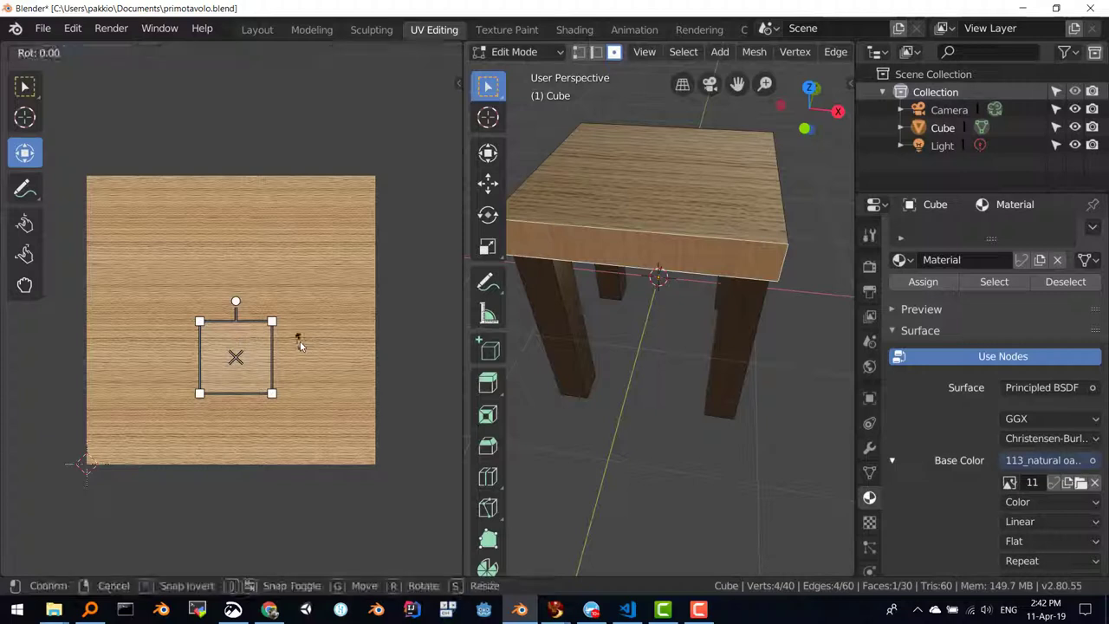
key(9)
key(0)
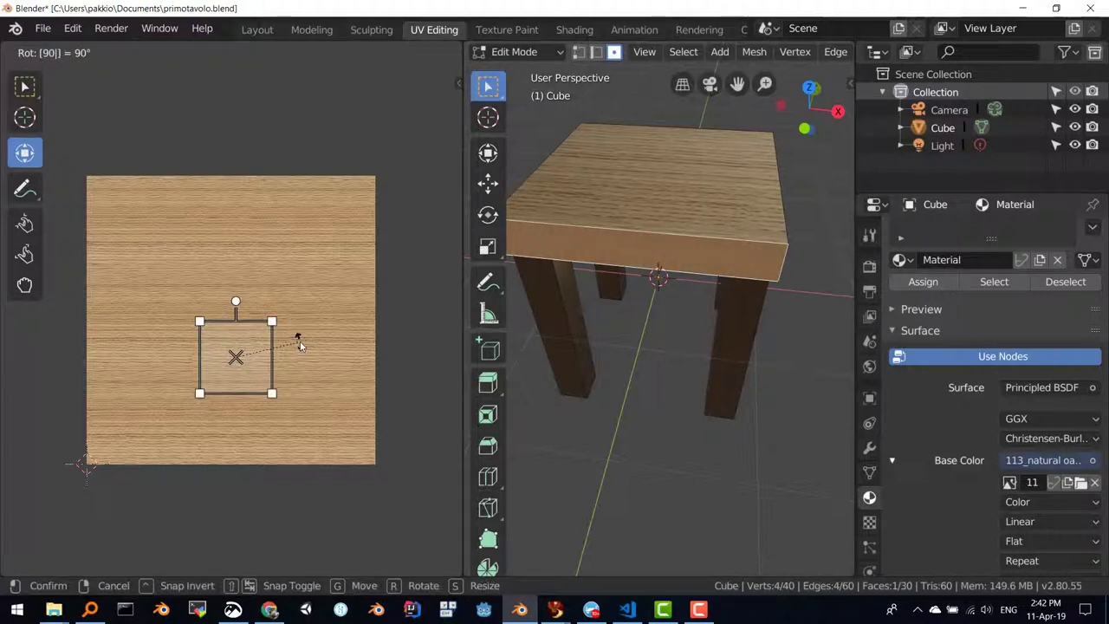
key(Return)
scroll(623, 290, up, 3)
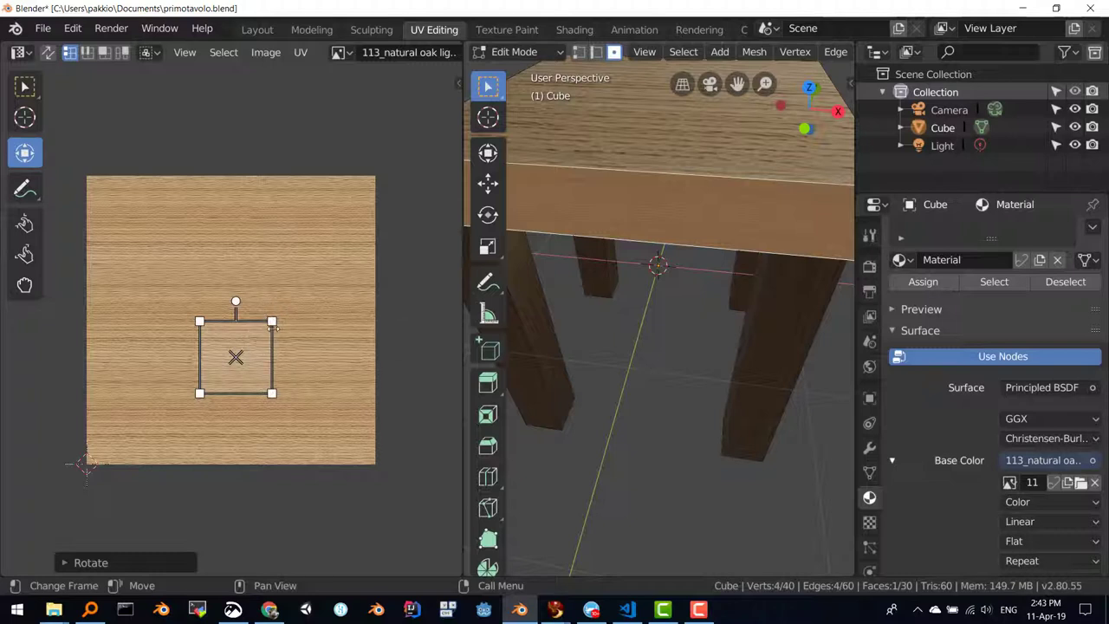
Step: Undo an accidental scale-up, then squash the front face's UV island vertically along Y
drag(272, 322, 398, 316)
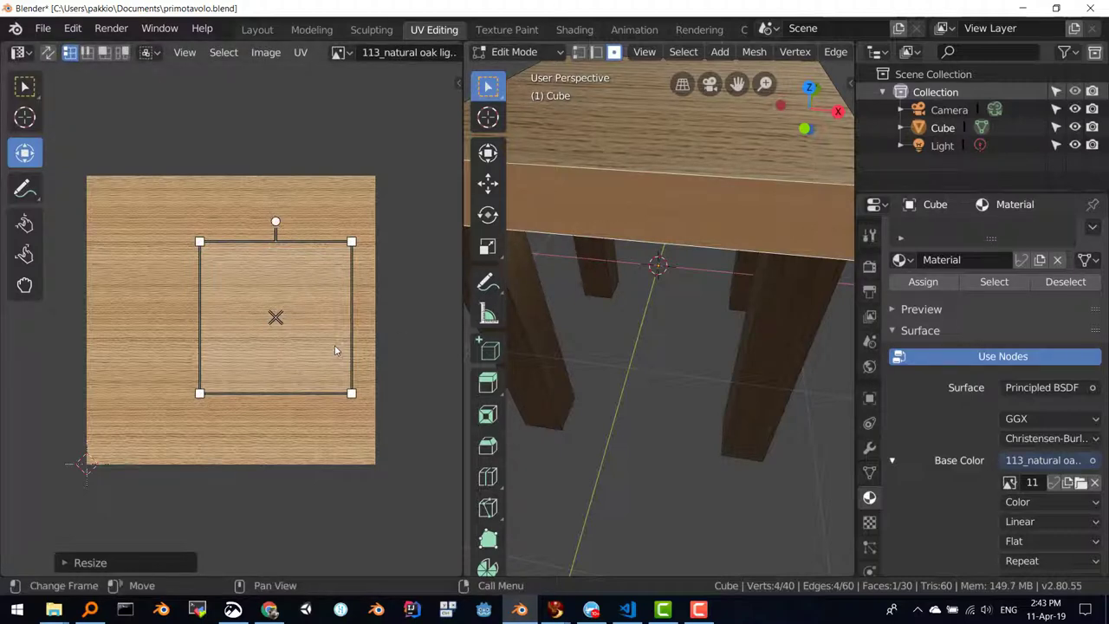
key(ctrl+z)
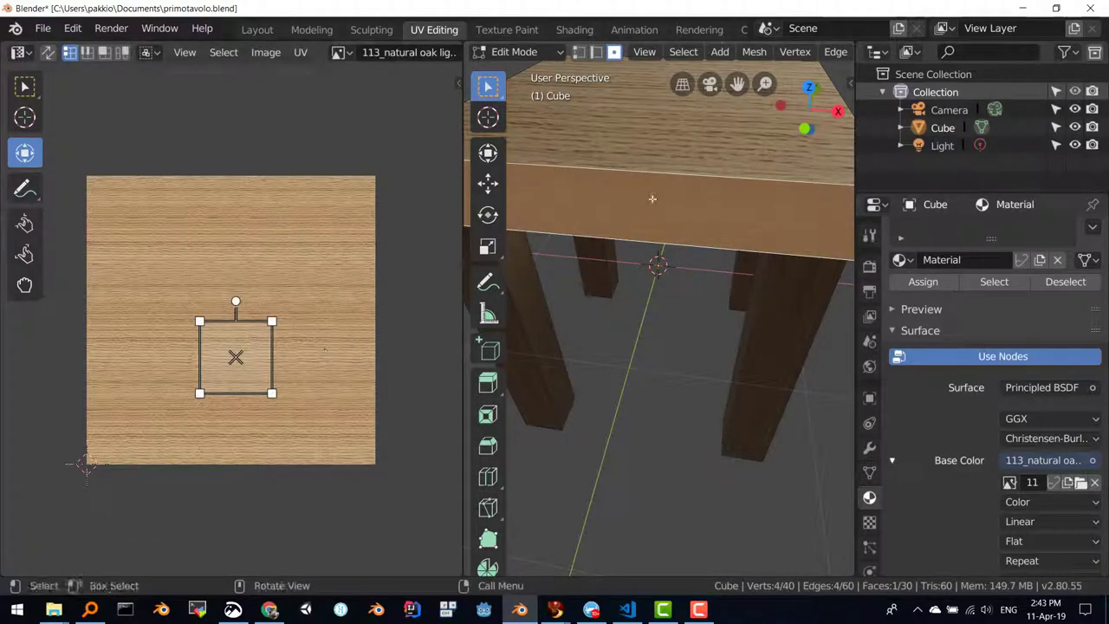
mouse_move(624, 208)
middle_down()
mouse_move(676, 252)
mouse_move(745, 234)
mouse_move(624, 210)
mouse_move(638, 208)
middle_up()
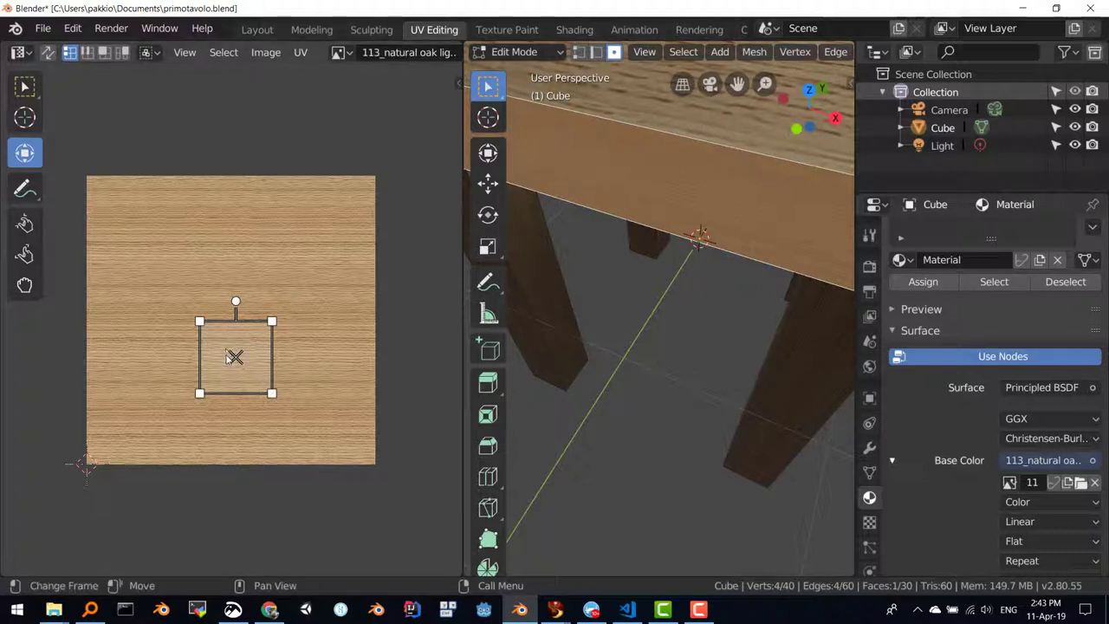
key(s)
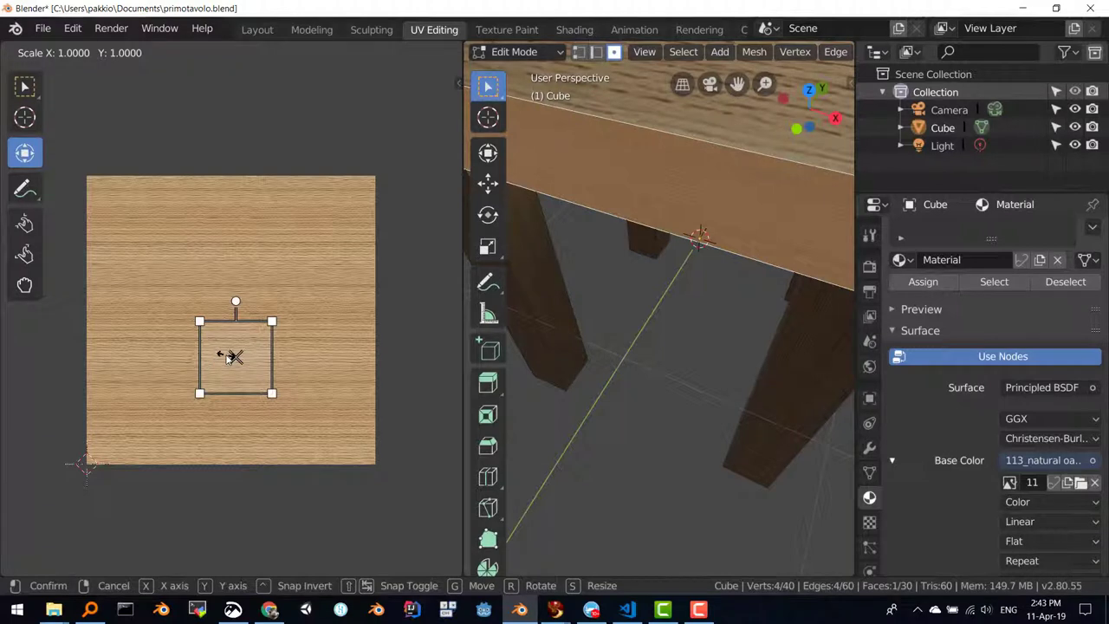
key(y)
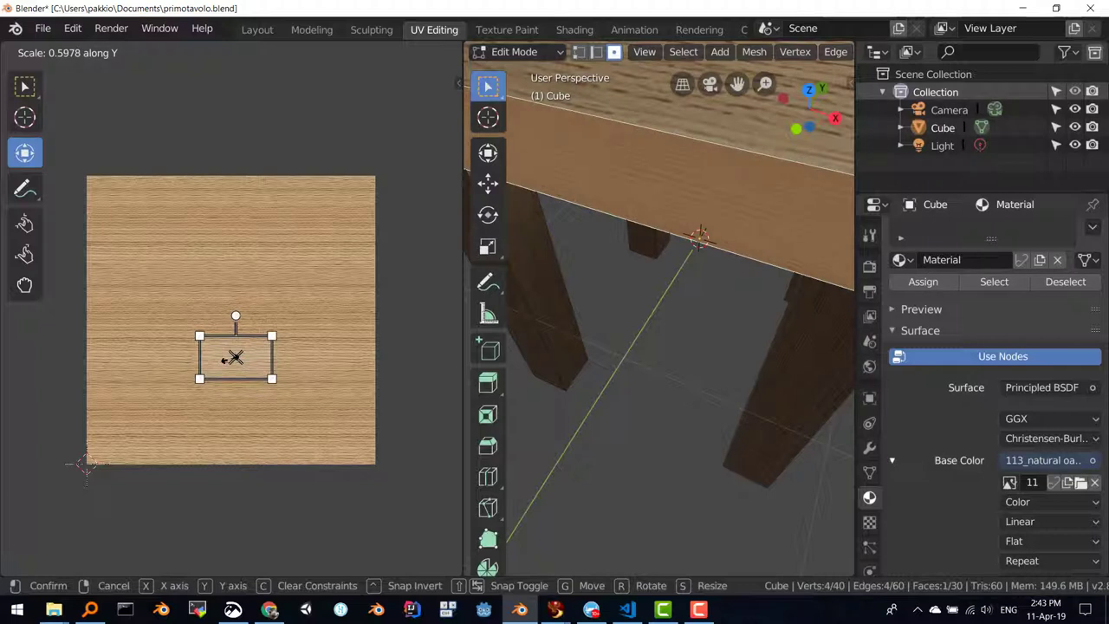
click(225, 358)
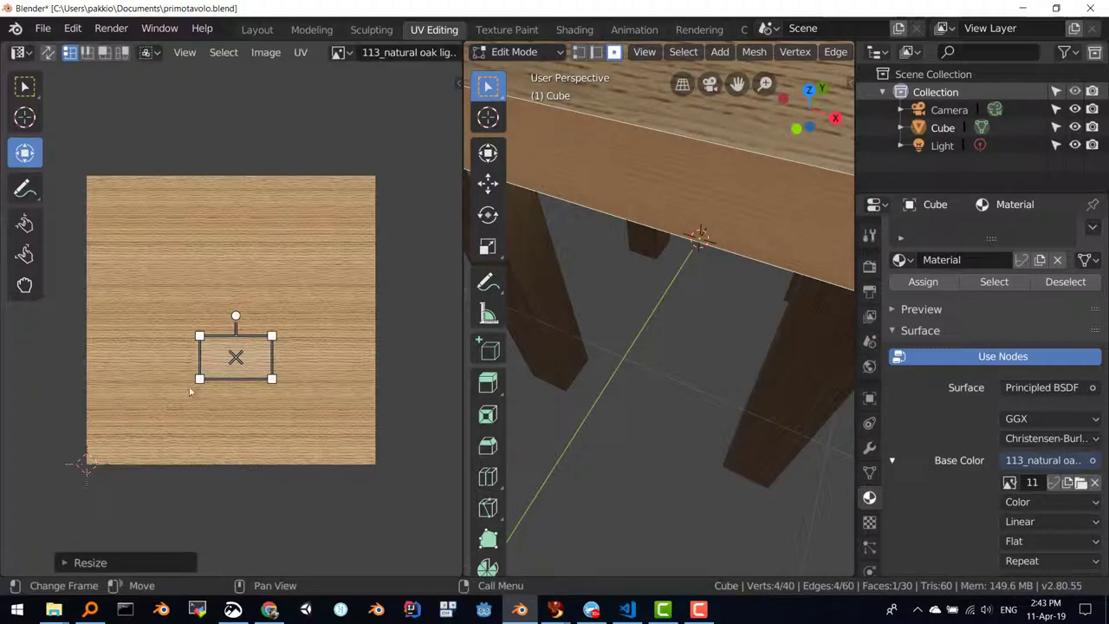
Step: Squash the UV island vertically once more and inspect the table's texturing
key(s)
key(y)
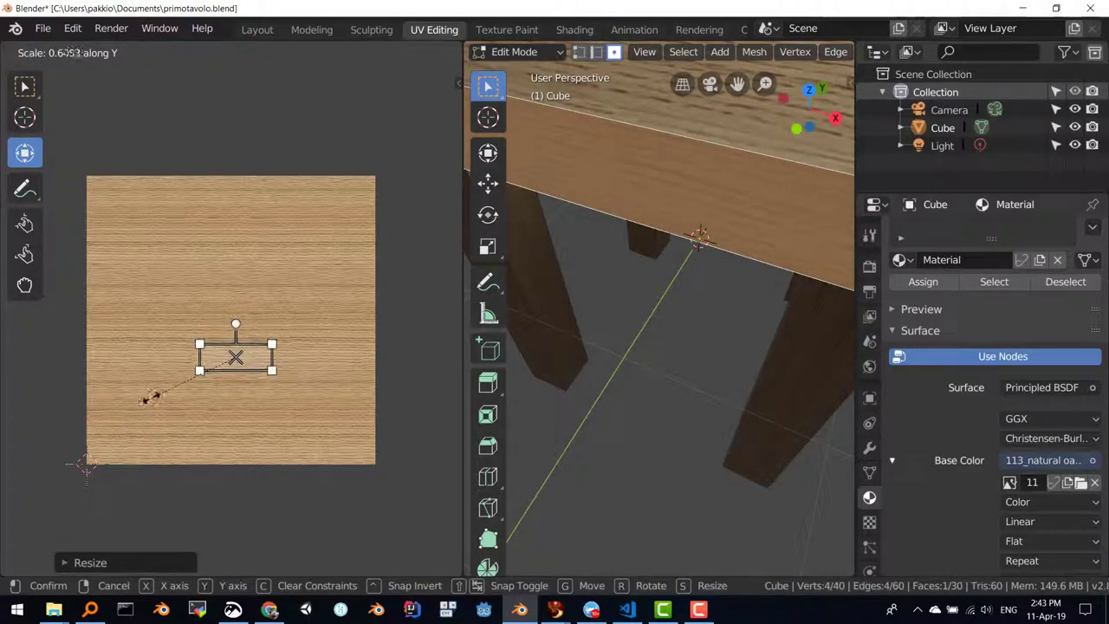
click(147, 394)
mouse_move(555, 260)
middle_down()
mouse_move(599, 227)
mouse_move(596, 209)
mouse_move(675, 343)
mouse_move(607, 314)
mouse_move(659, 332)
middle_up()
scroll(597, 213, up, 2)
scroll(607, 243, up, 2)
scroll(488, 347, down, 1)
scroll(606, 313, up, 3)
scroll(614, 314, down, 5)
Step: Rotate the tabletop front edge face's UV island 90° and squash it along Y
click(660, 329)
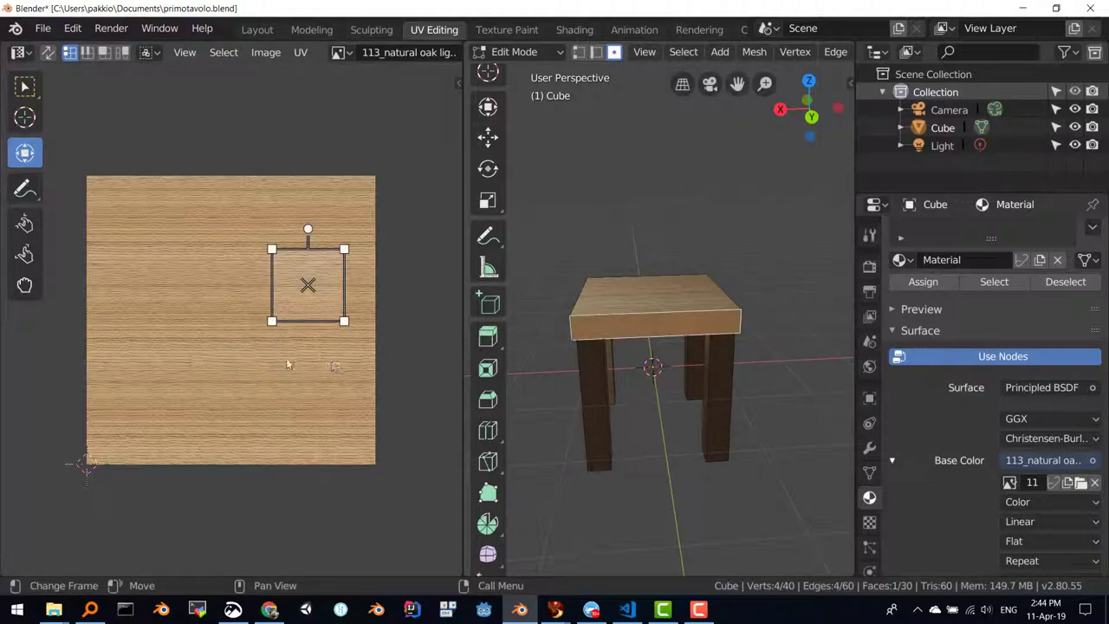
key(r)
text(90)
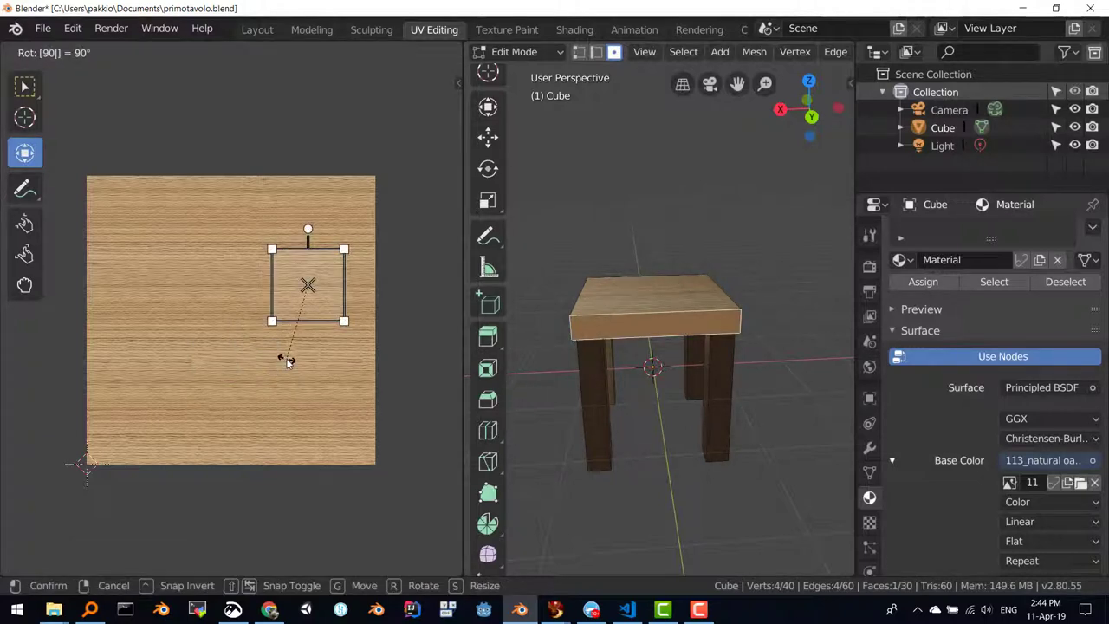
key(Return)
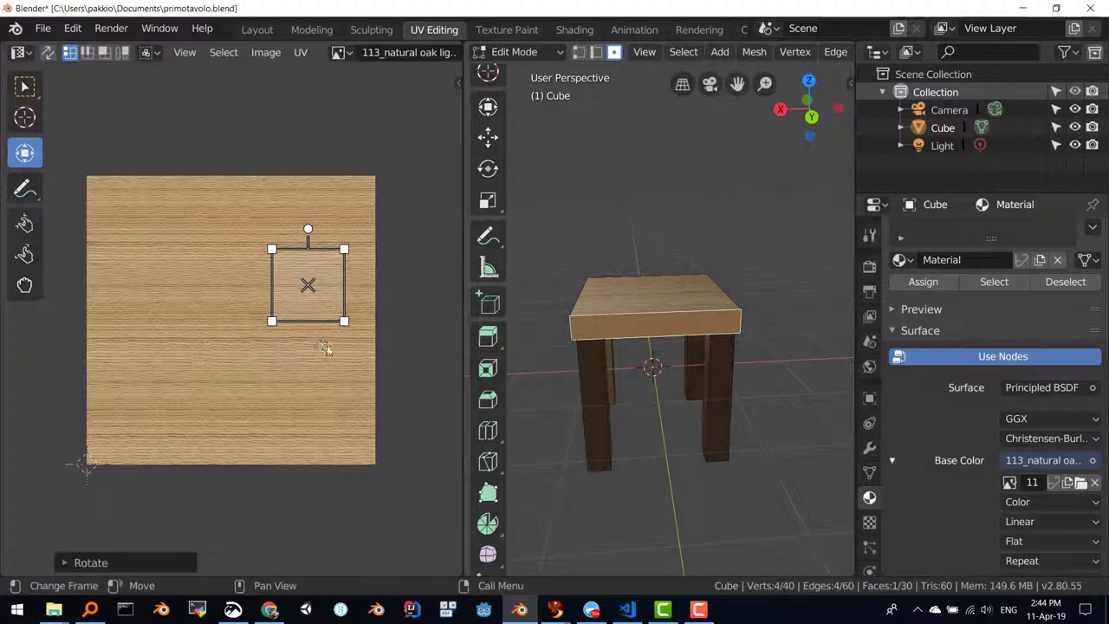
key(s)
key(y)
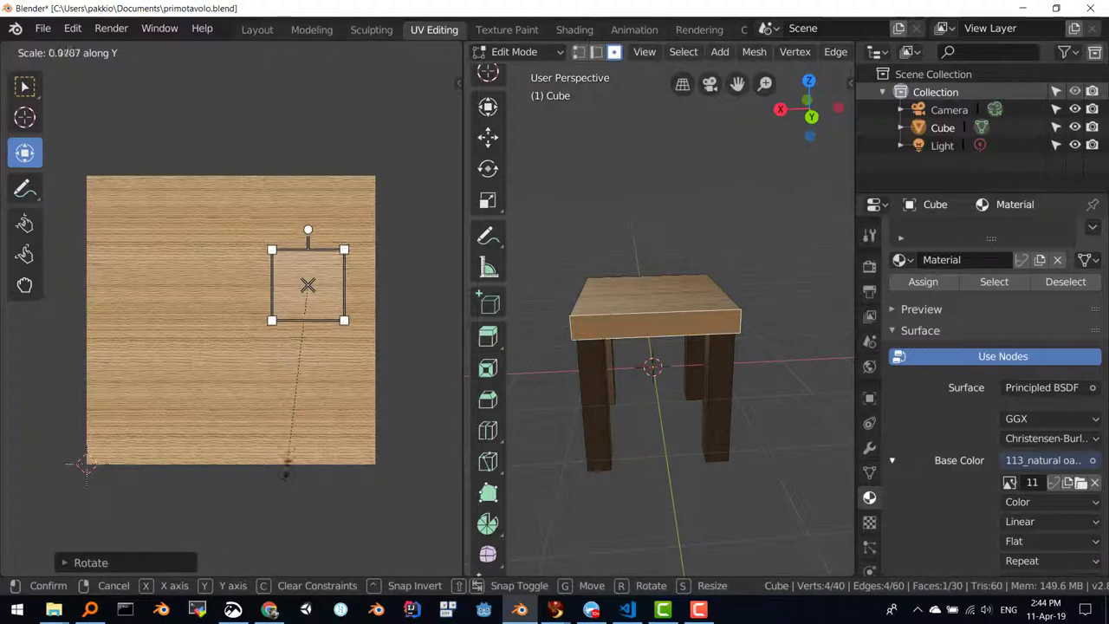
click(332, 361)
Step: Zoom and orbit around the table to check the lengthwise oak grain on the front edge
scroll(623, 383, up, 3)
scroll(623, 383, up, 2)
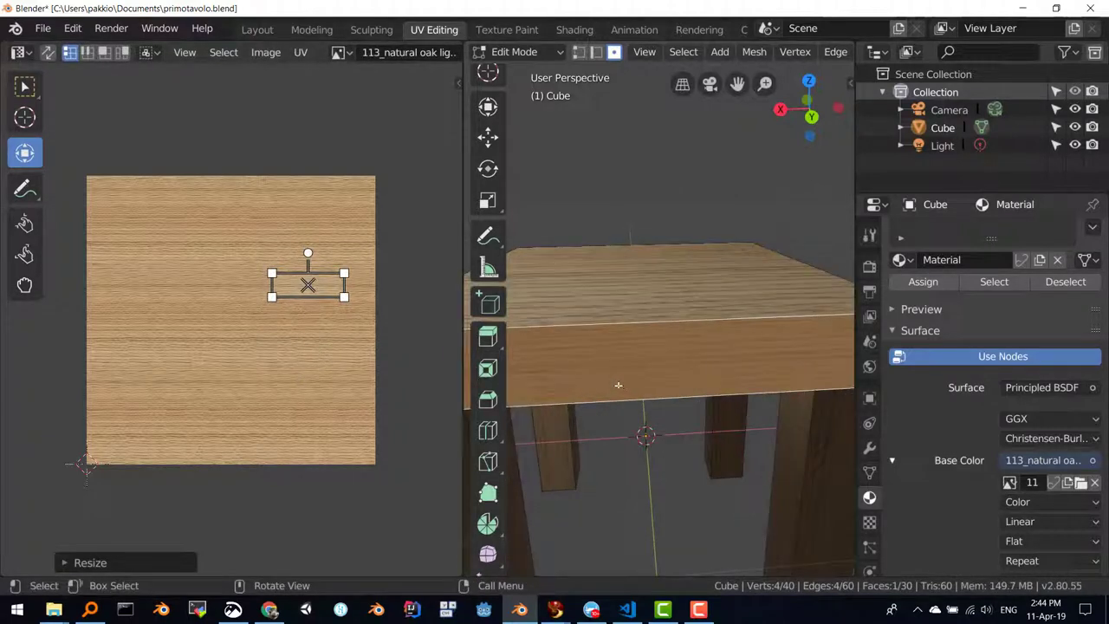
scroll(618, 383, down, 4)
scroll(618, 384, down, 1)
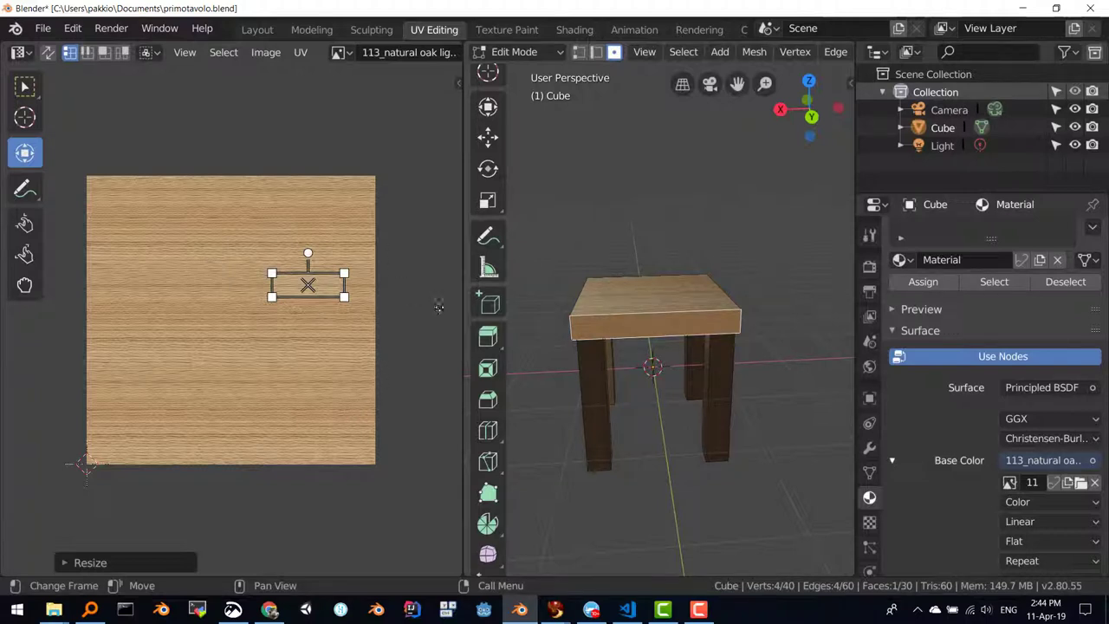
scroll(599, 370, down, 1)
scroll(600, 355, up, 3)
scroll(600, 343, up, 2)
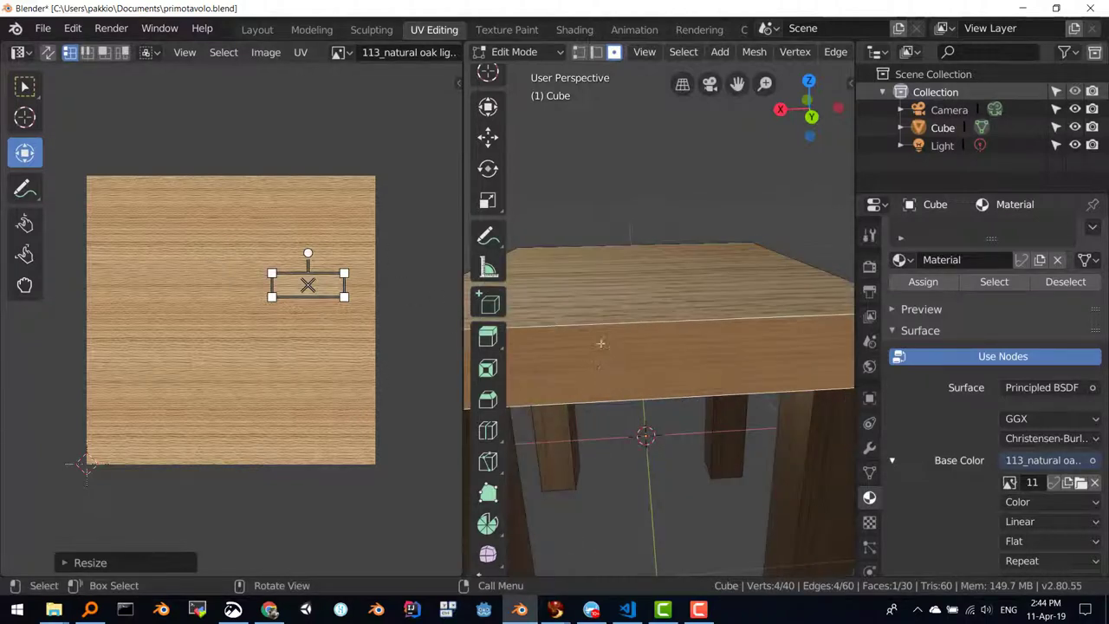
mouse_move(601, 343)
middle_down()
mouse_move(559, 346)
mouse_move(828, 315)
mouse_move(535, 320)
mouse_move(575, 344)
mouse_move(678, 330)
mouse_move(728, 348)
mouse_move(607, 346)
middle_up()
scroll(558, 346, down, 3)
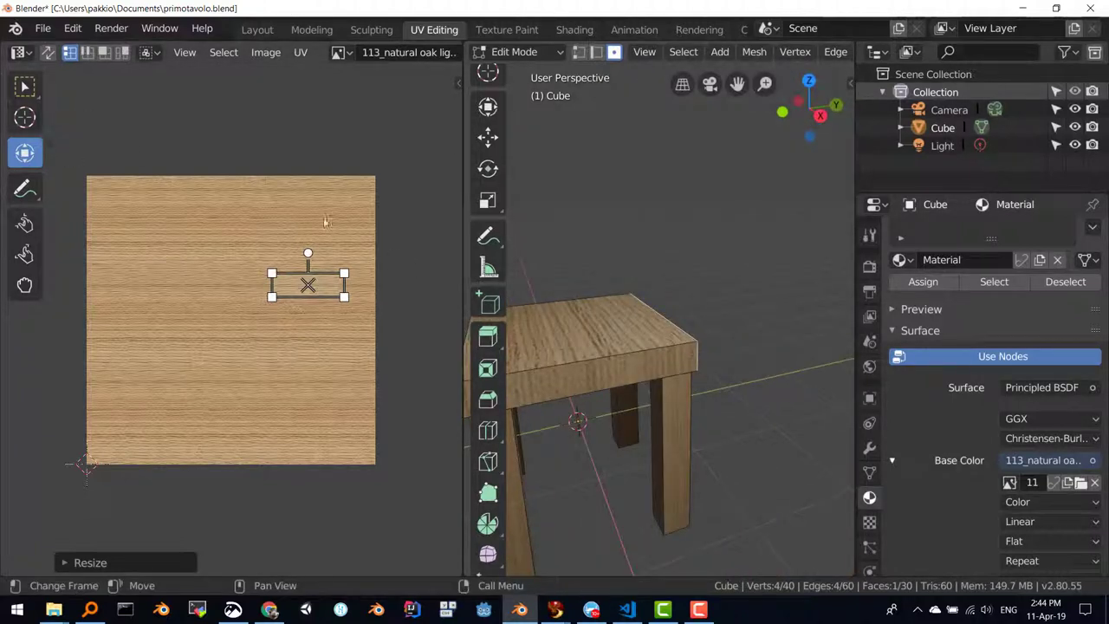
scroll(488, 303, down, 3)
scroll(646, 346, down, 2)
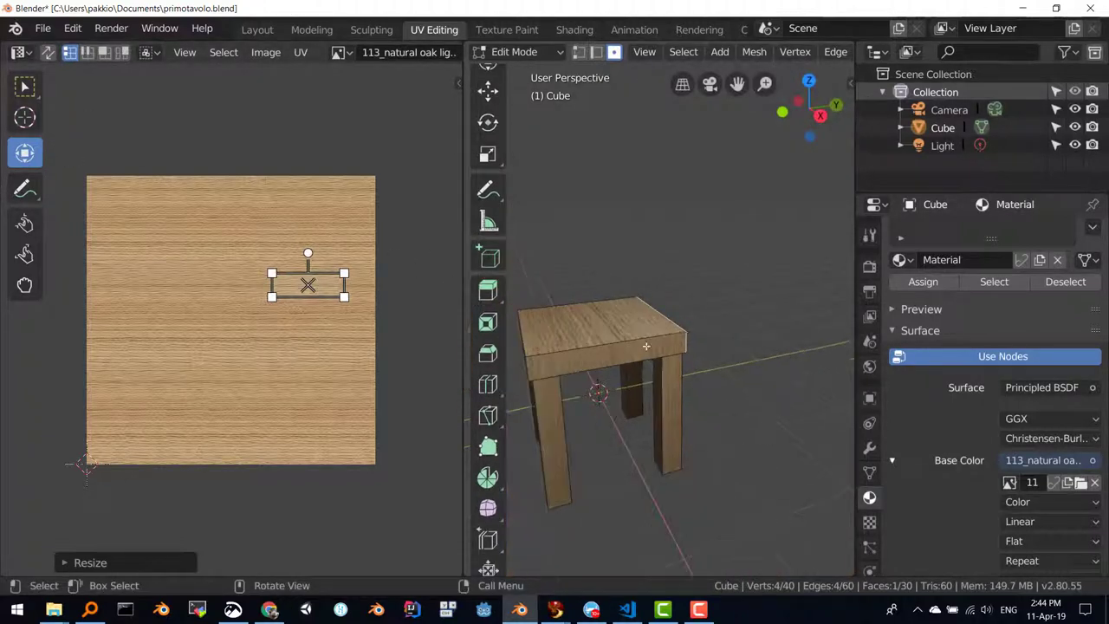
scroll(646, 345, down, 2)
scroll(587, 332, up, 1)
scroll(607, 347, up, 2)
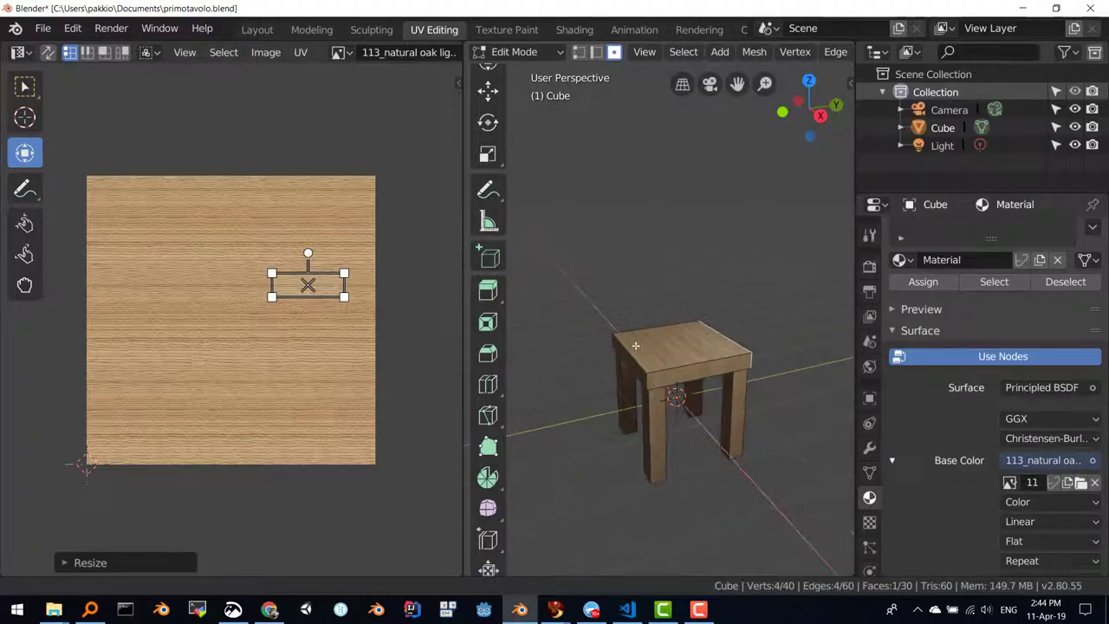
scroll(640, 365, up, 1)
scroll(639, 365, up, 1)
scroll(645, 355, up, 1)
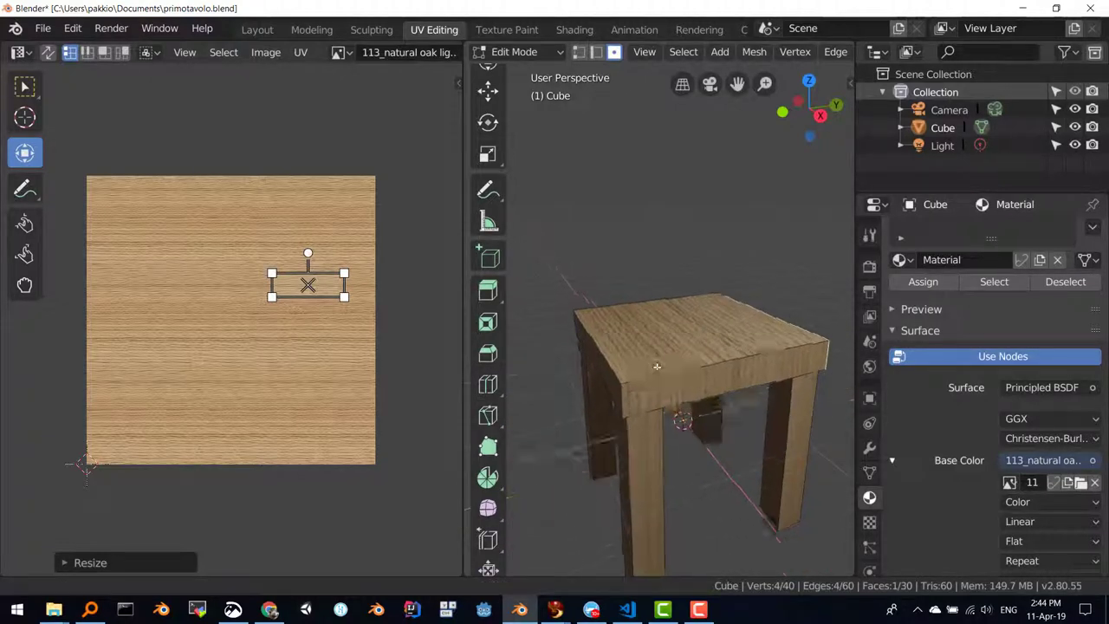
scroll(650, 342, up, 2)
scroll(657, 328, up, 1)
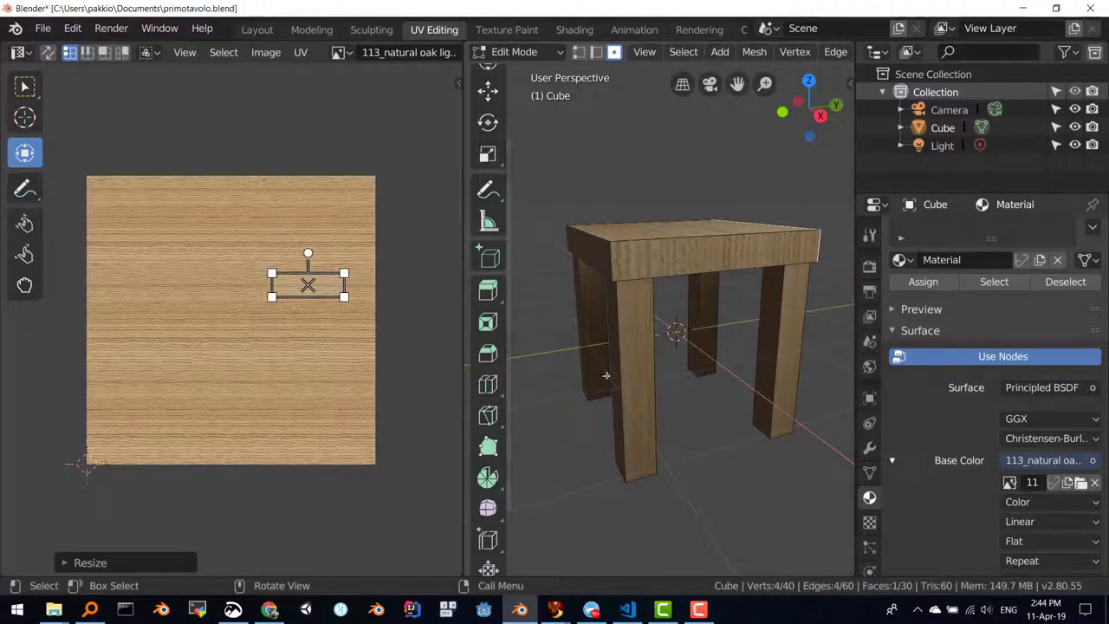
Step: In Chrome, go through the texture tabs back to the wood seamless image results
click(264, 612)
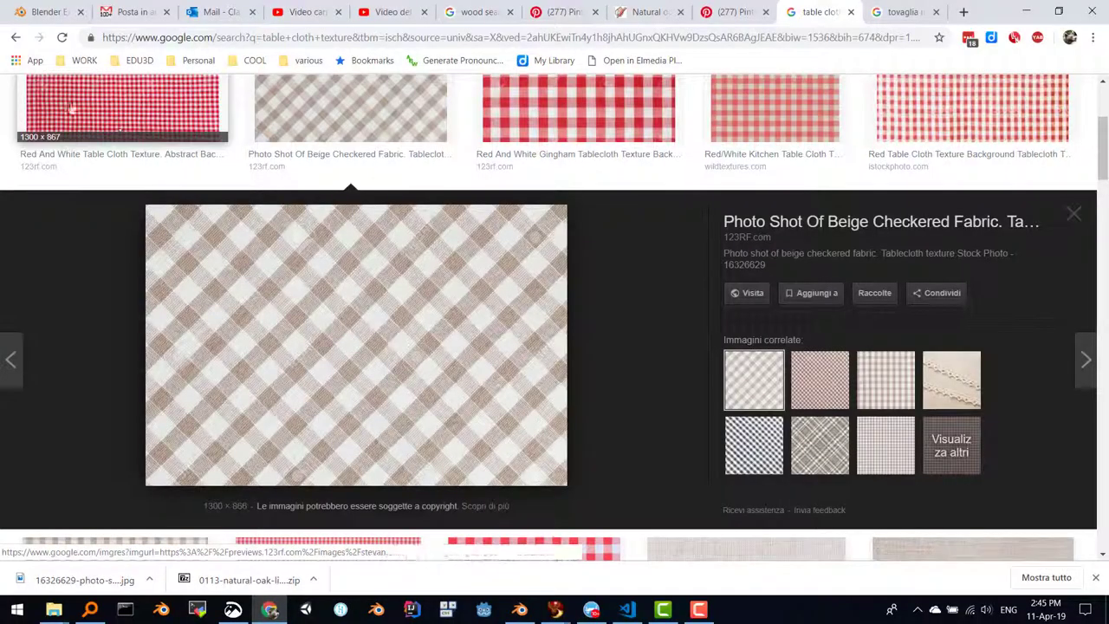
click(15, 37)
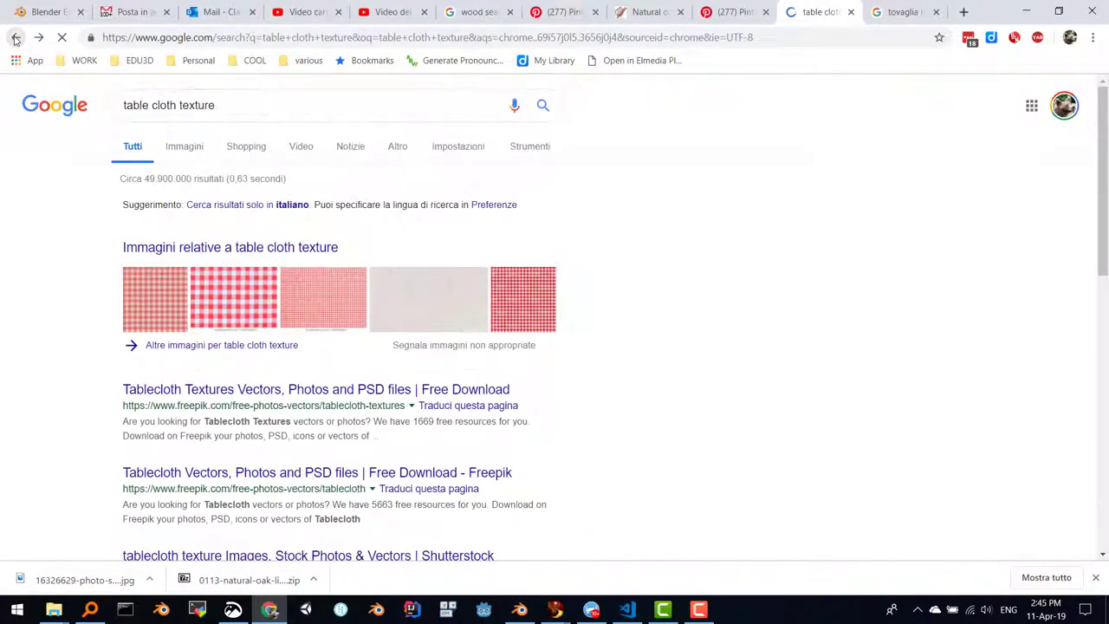
click(650, 12)
scroll(543, 328, down, 3)
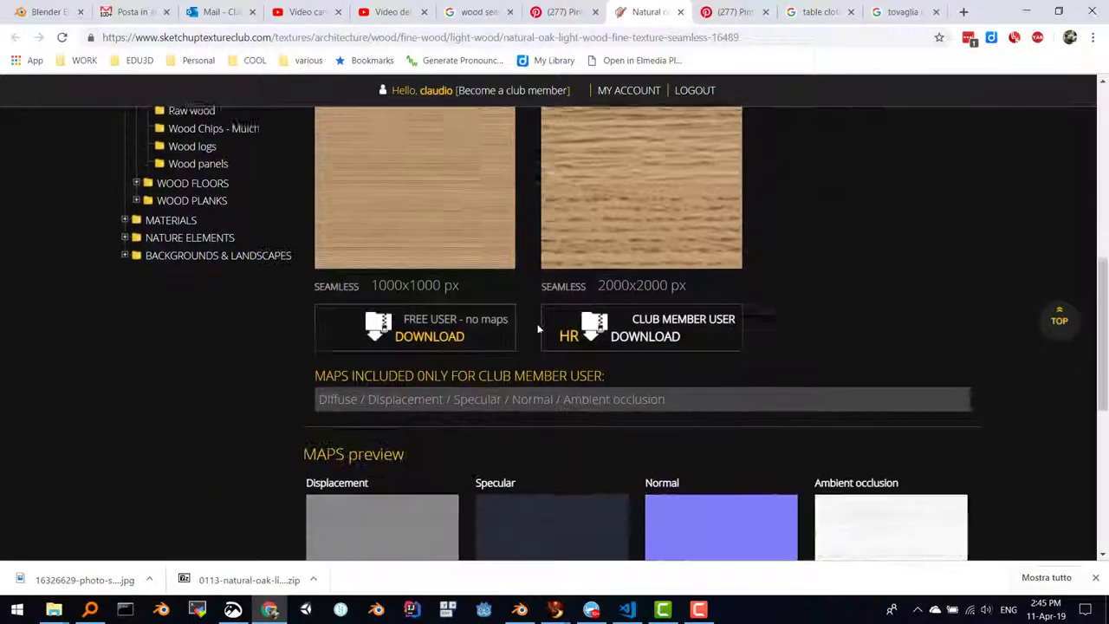
scroll(535, 323, down, 2)
scroll(535, 323, down, 1)
scroll(535, 323, up, 4)
scroll(535, 323, up, 4)
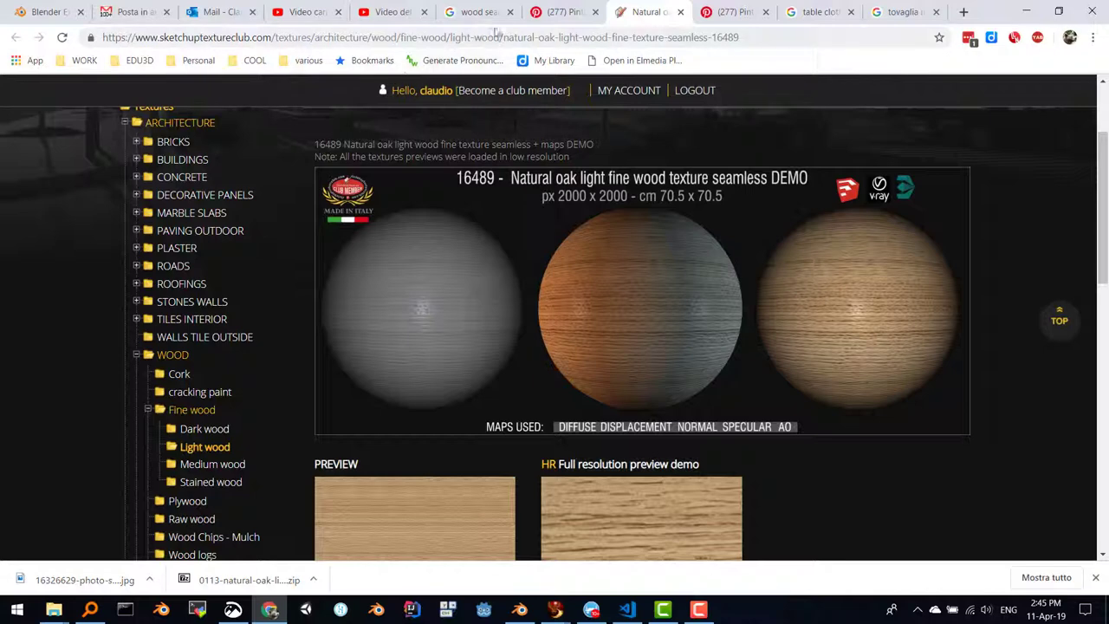
click(477, 12)
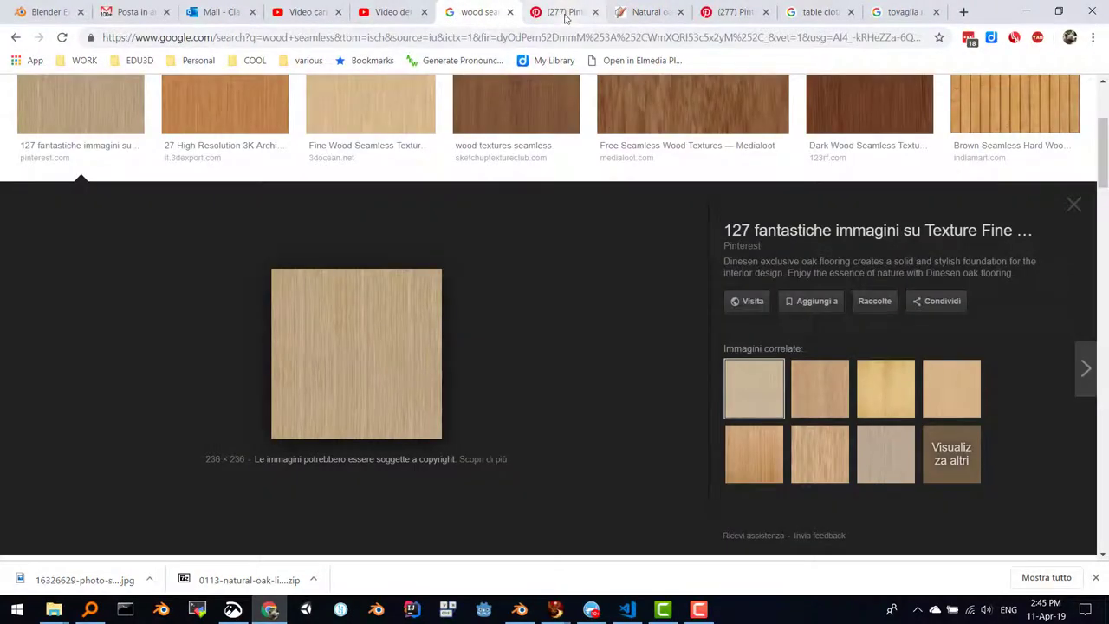
scroll(426, 218, up, 2)
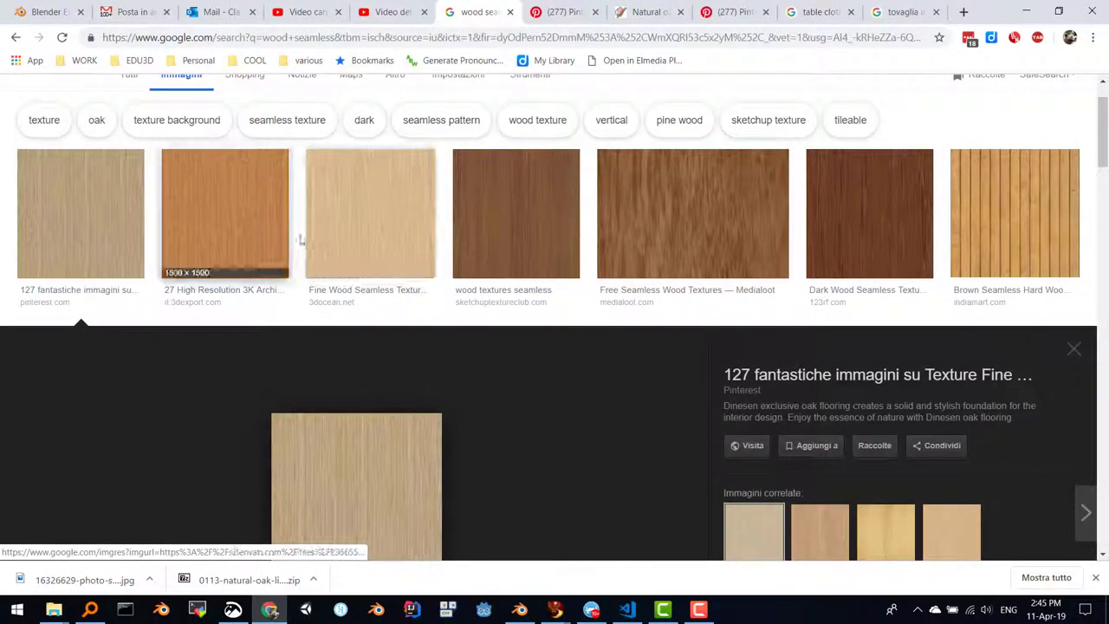
scroll(478, 282, down, 5)
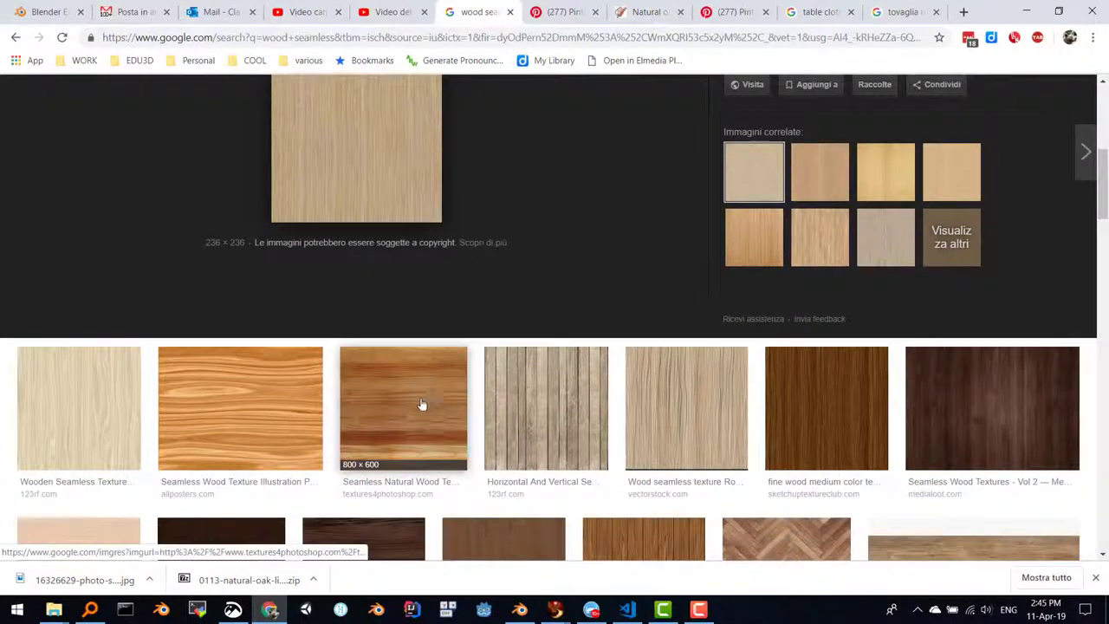
Step: Download the Seamless Natural Wood Texture from Textures4Photoshop and decline the notification request
click(409, 412)
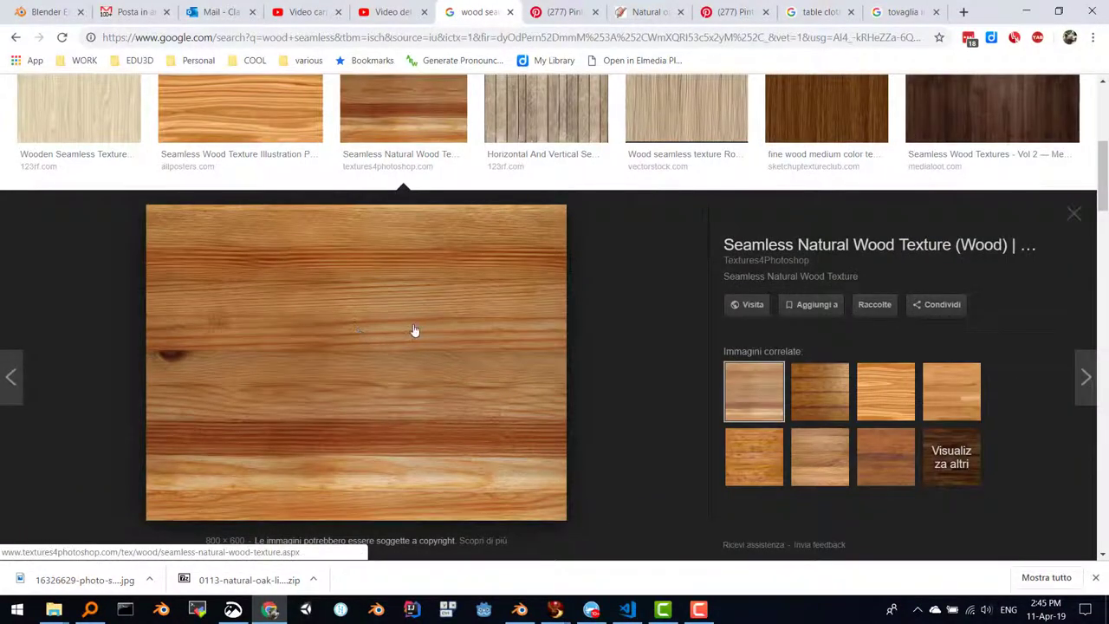
click(362, 346)
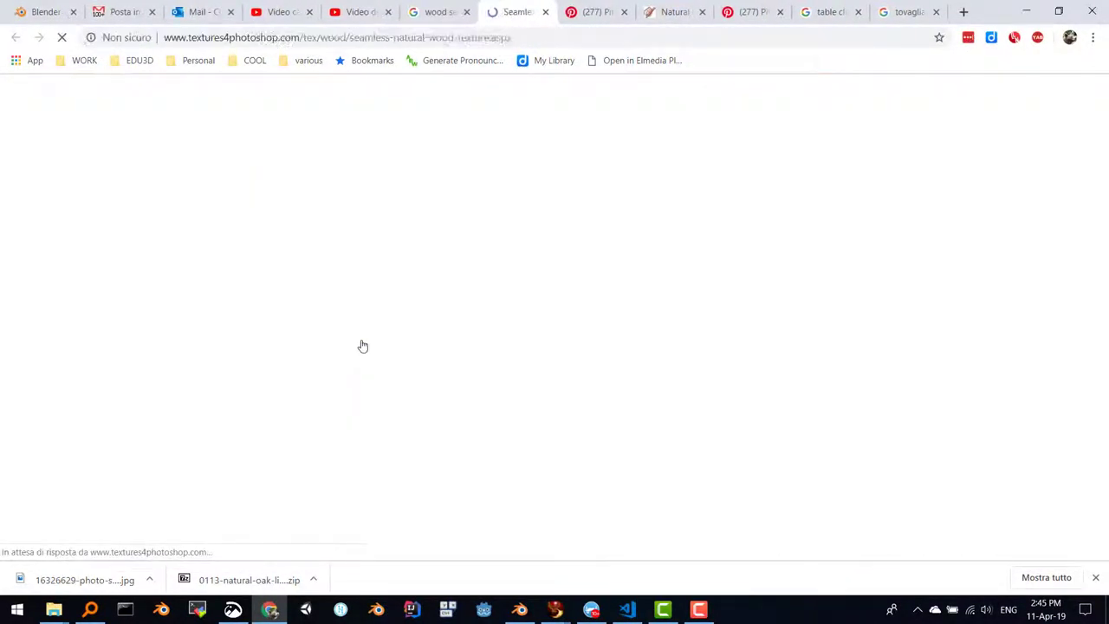
scroll(319, 329, down, 4)
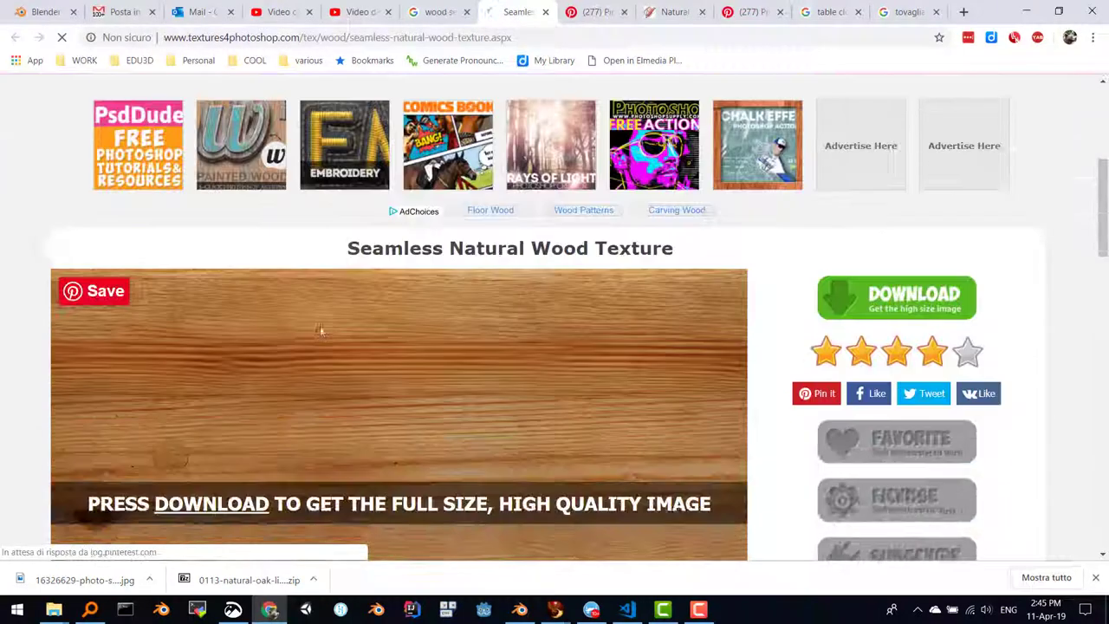
scroll(320, 329, down, 2)
scroll(320, 331, down, 1)
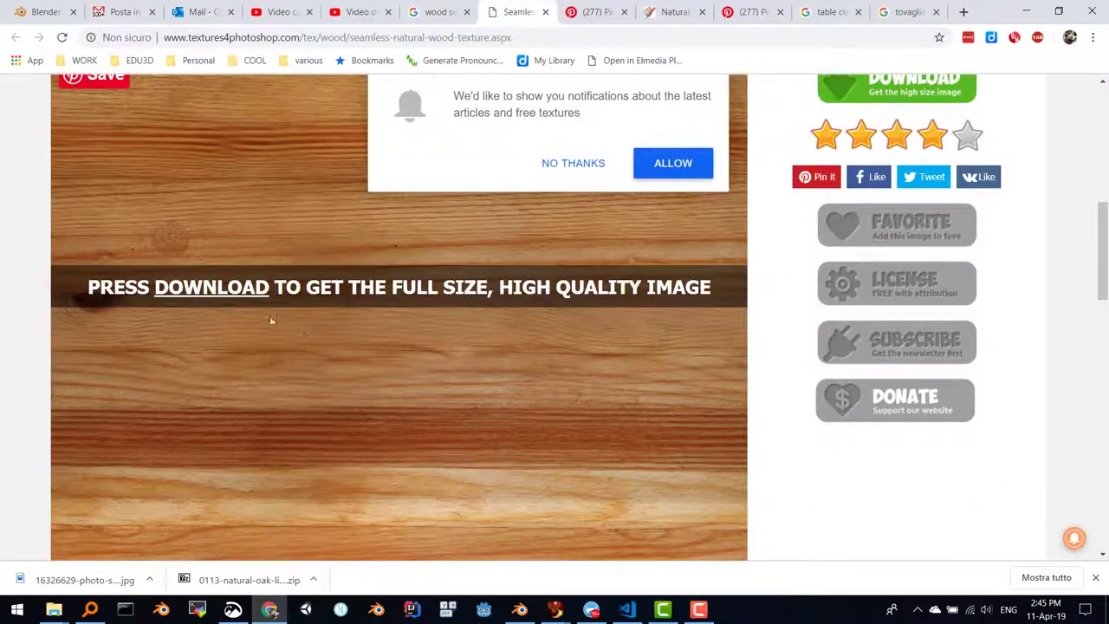
click(211, 290)
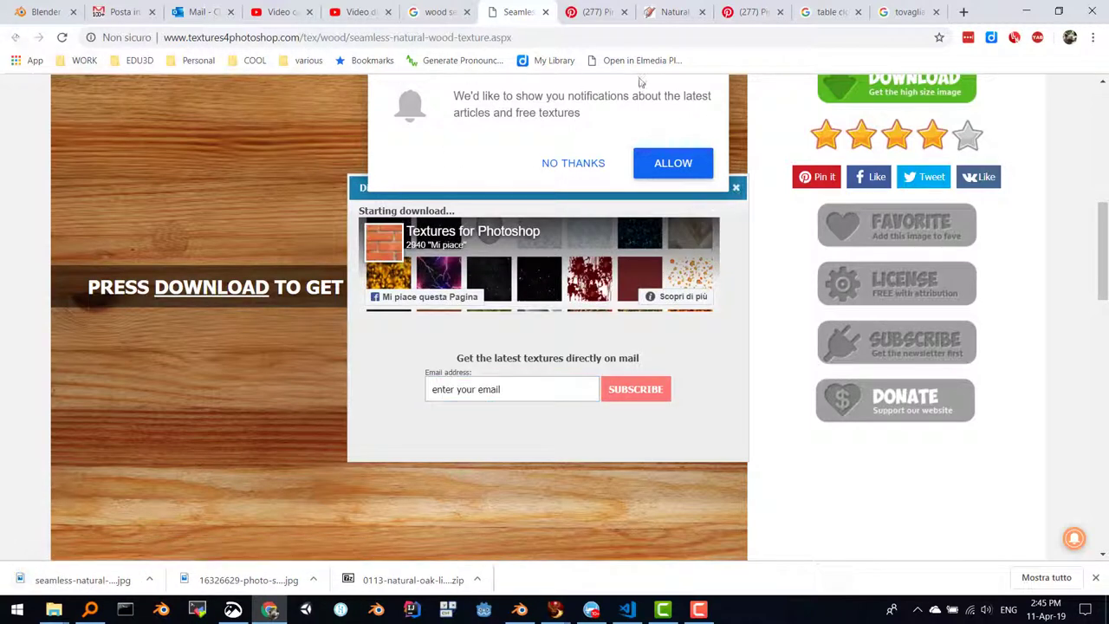
click(572, 164)
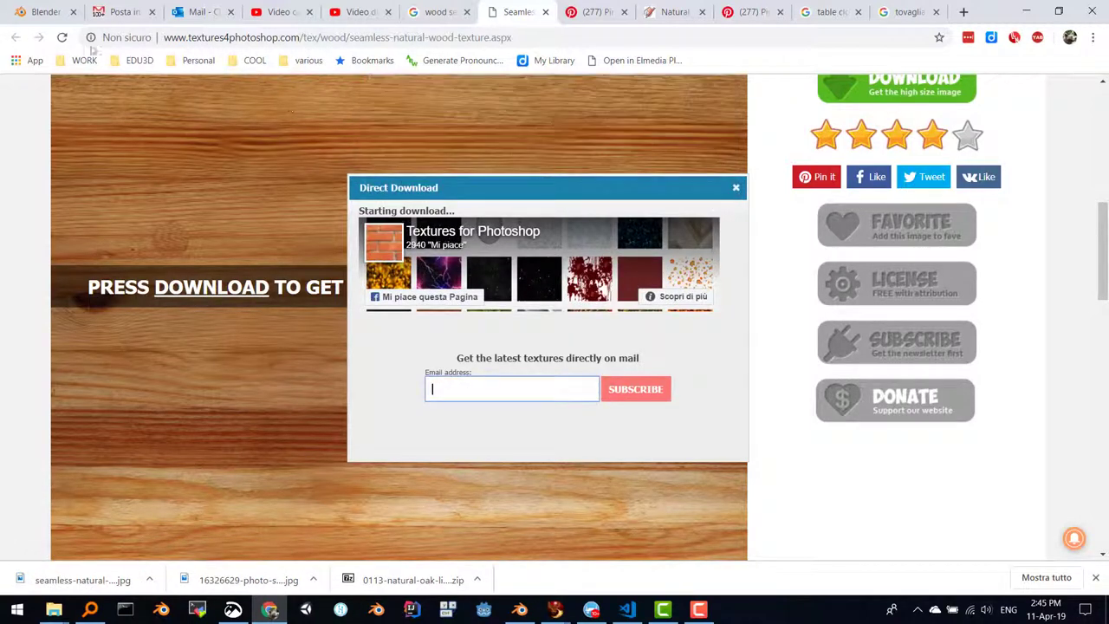
click(448, 17)
Step: Change the image search to 'wood texture free download' and run it
scroll(411, 189, up, 3)
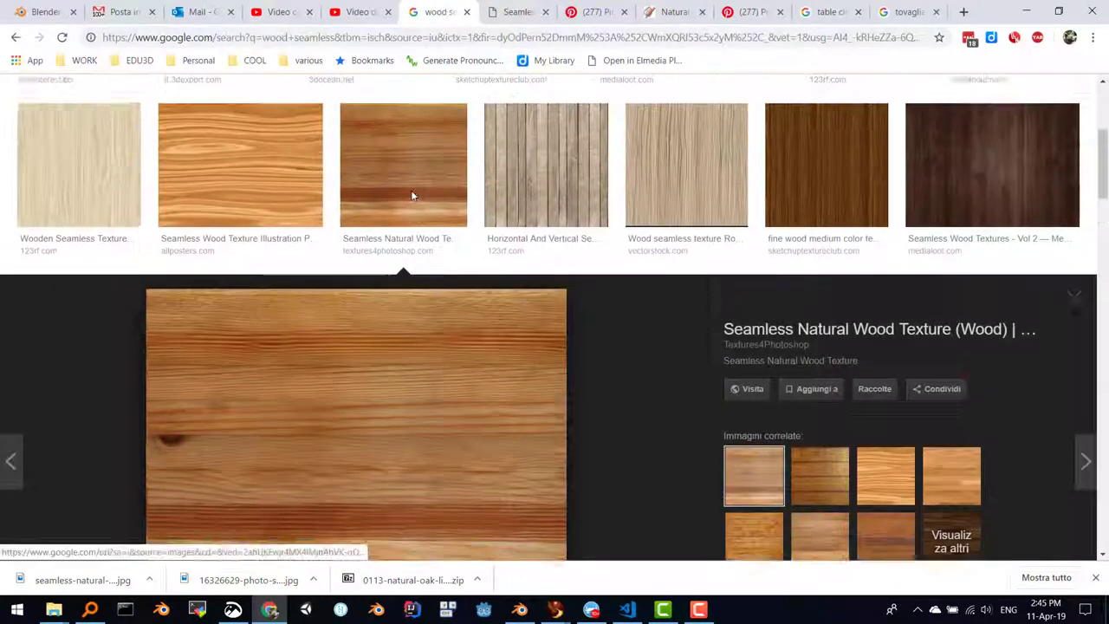
scroll(411, 190, up, 3)
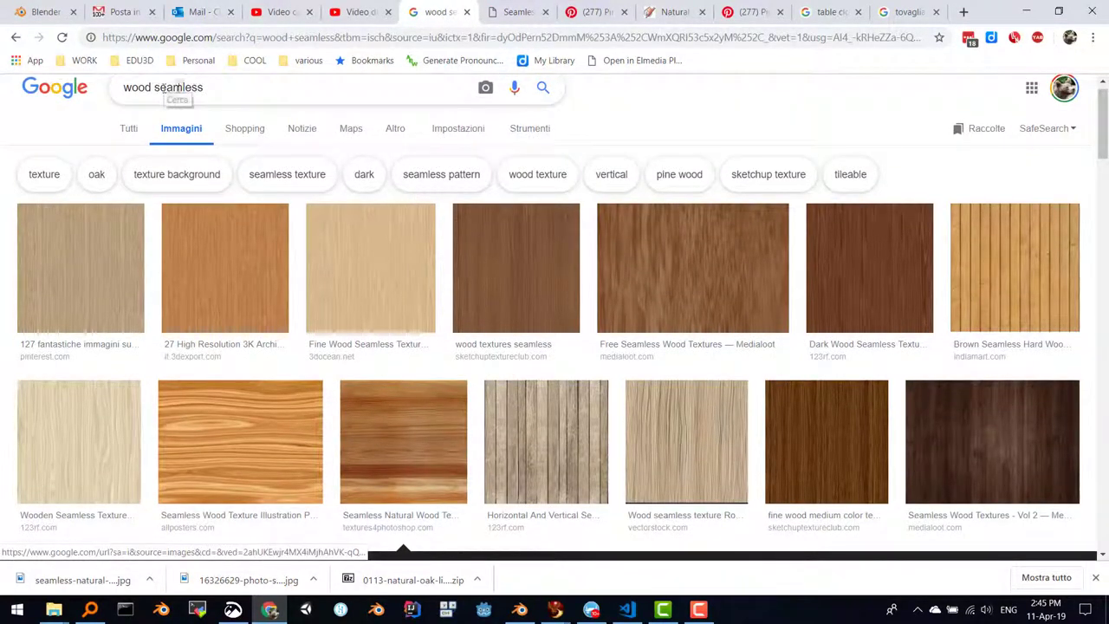
click(207, 88)
key(BackSpace)
key(BackSpace)
key(BackSpace)
key(BackSpace)
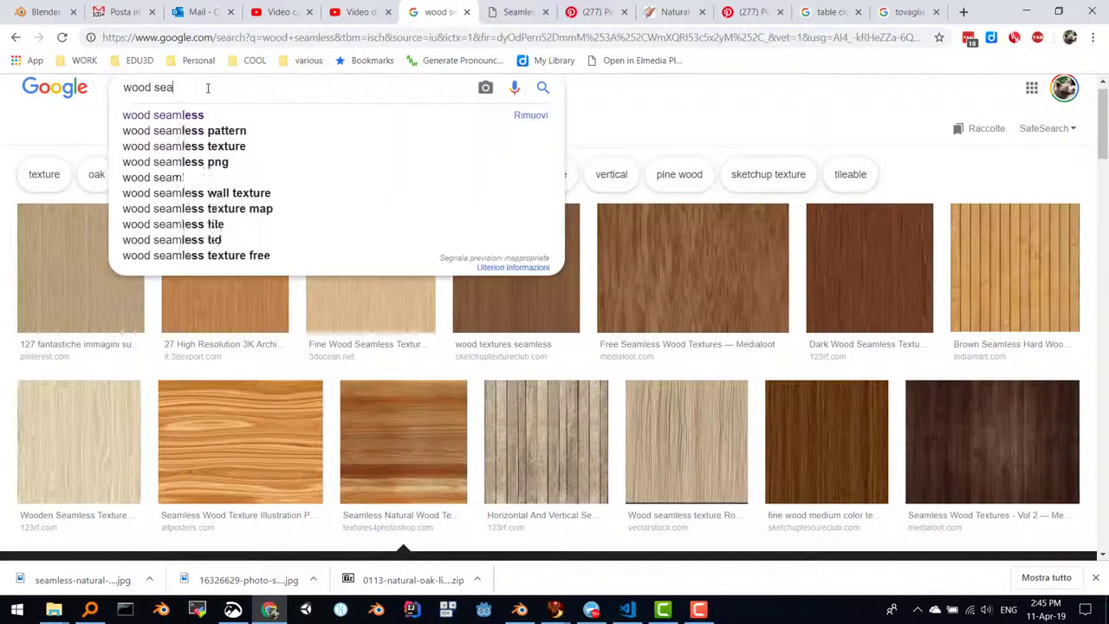
key(BackSpace)
key(BackSpace)
key(BackSpace)
text(texture )
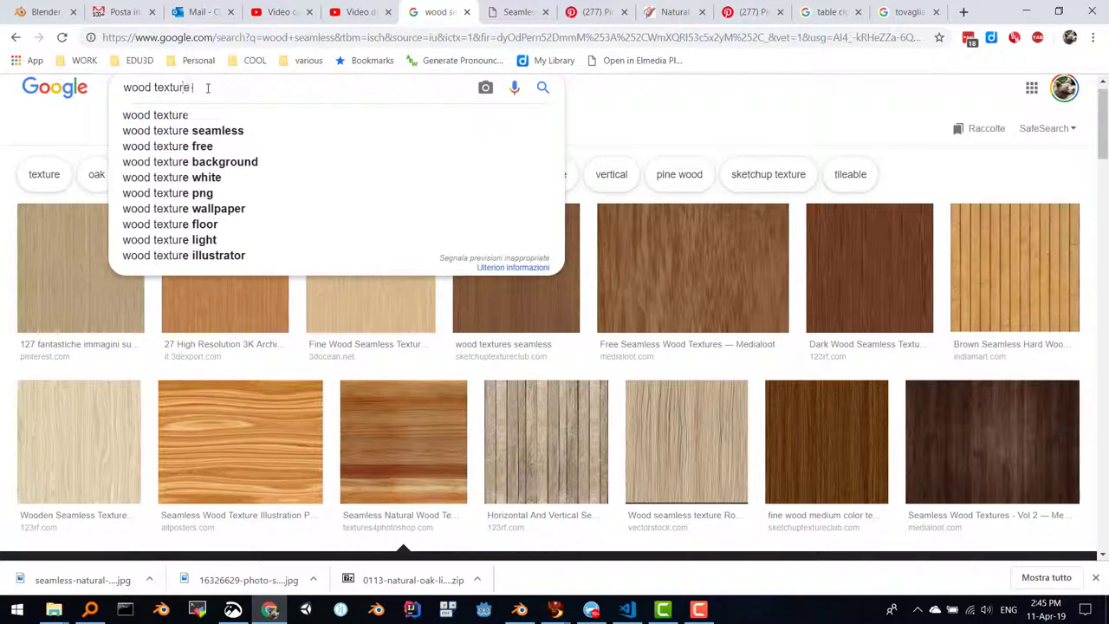
text(free dow)
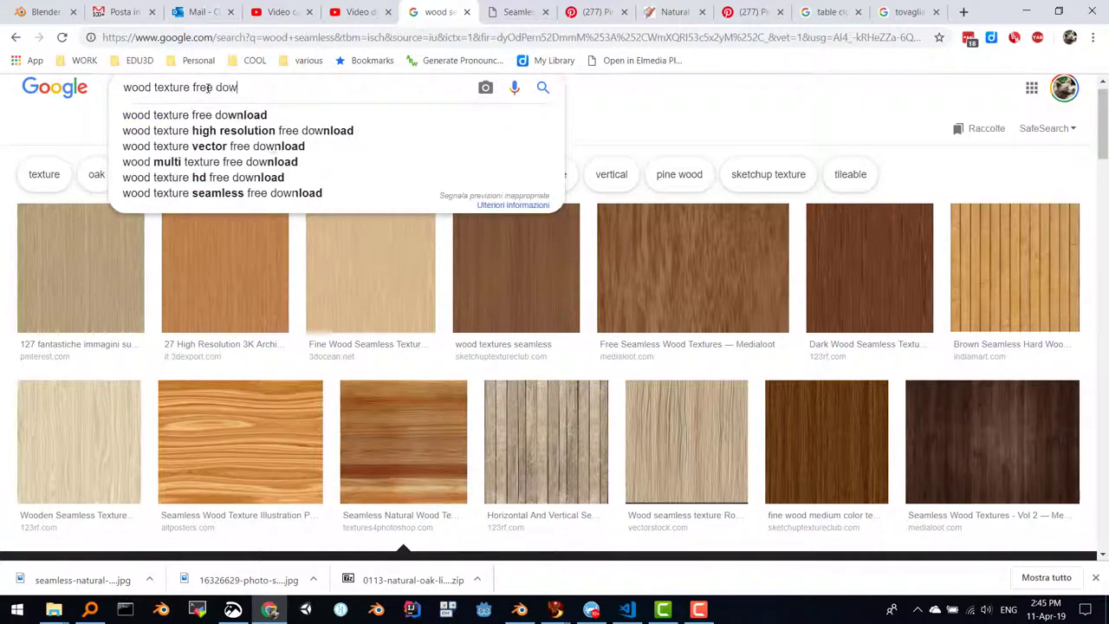
text(nload)
key(Return)
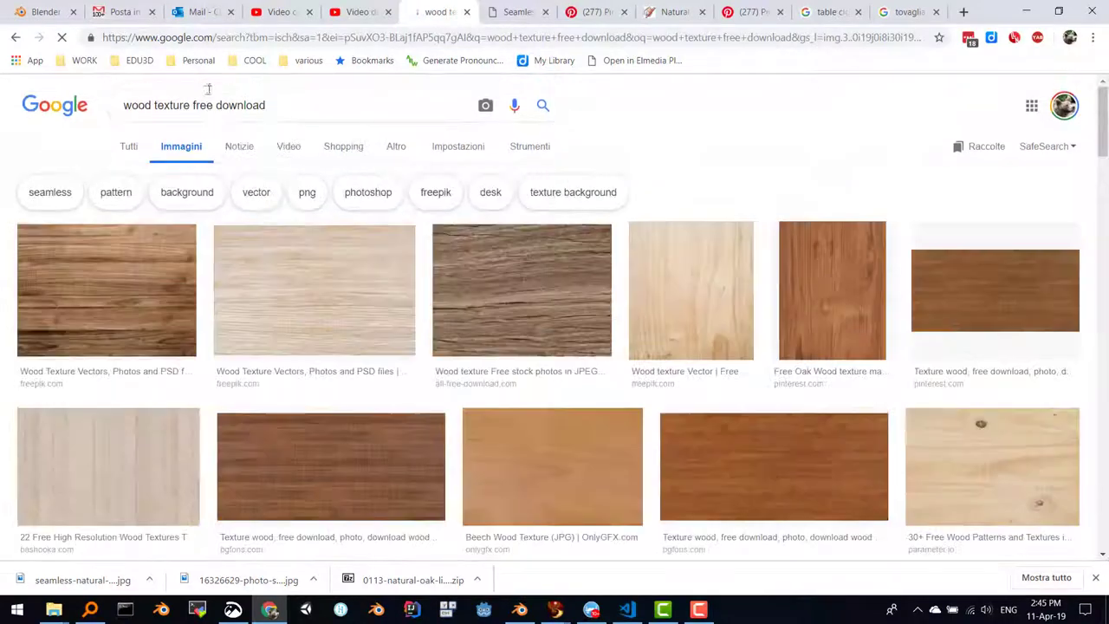
Step: Open the wood pattern grain image's Pinterest page in a new tab
scroll(312, 407, down, 3)
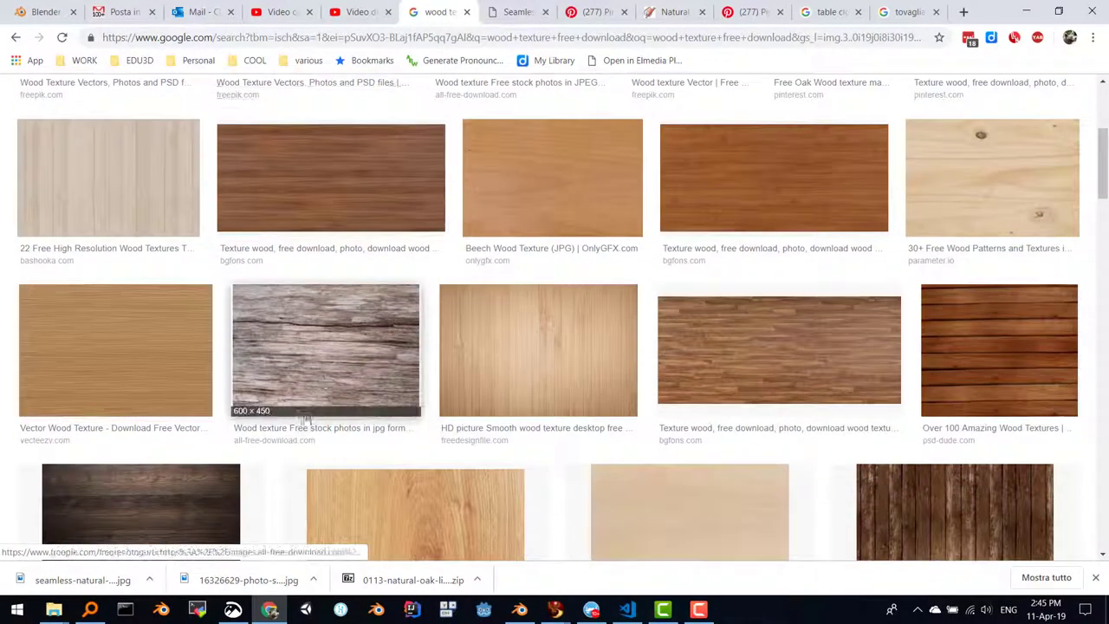
scroll(326, 441, down, 3)
scroll(342, 425, down, 1)
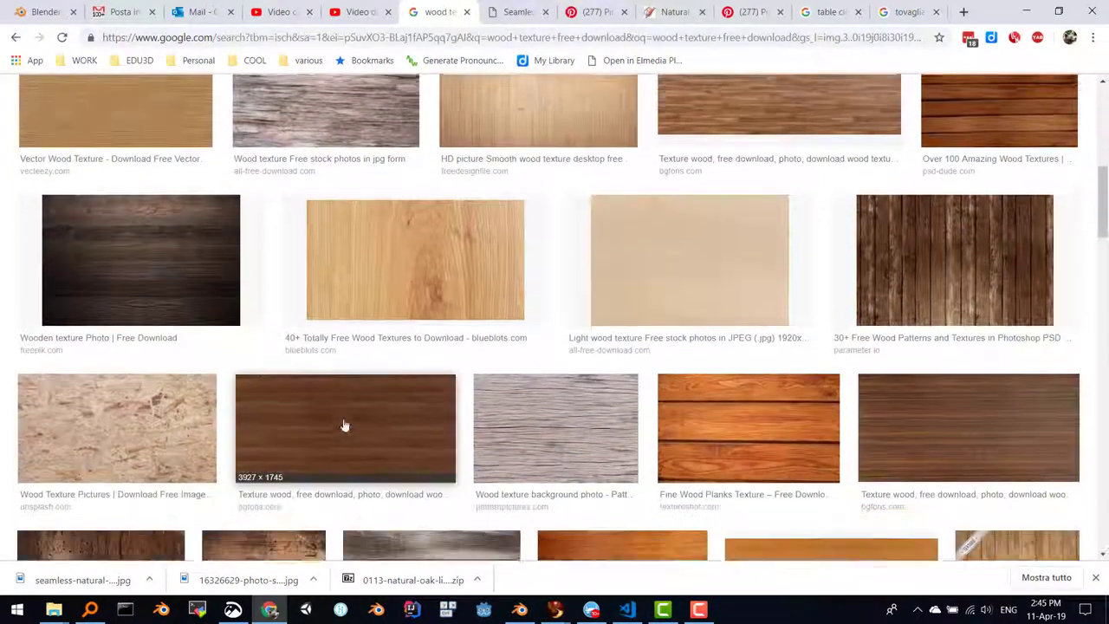
scroll(262, 411, down, 3)
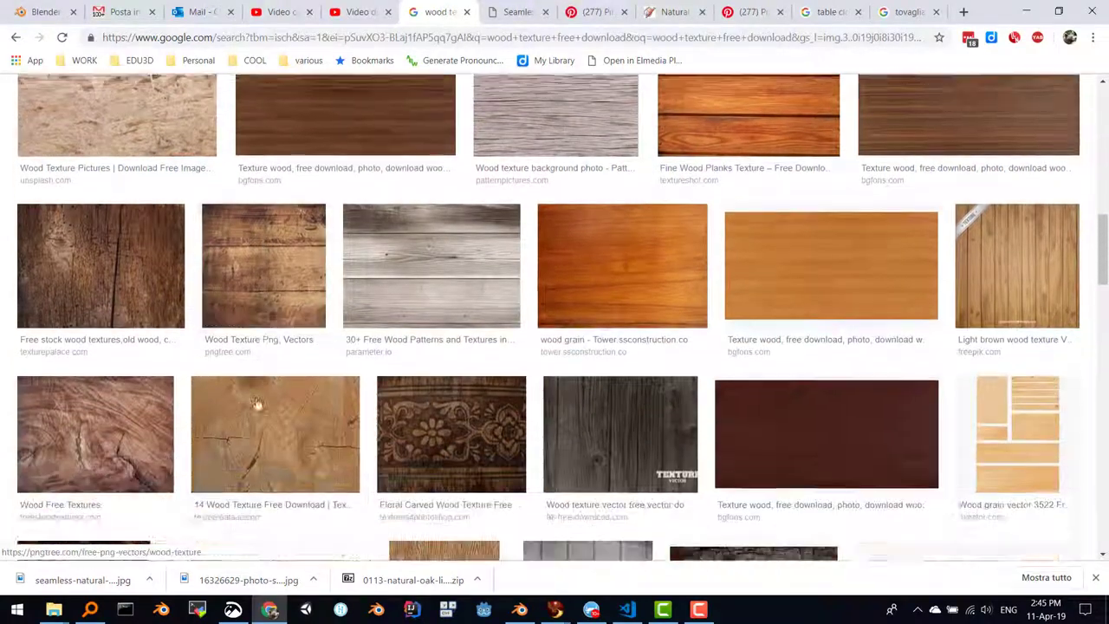
scroll(251, 447, down, 2)
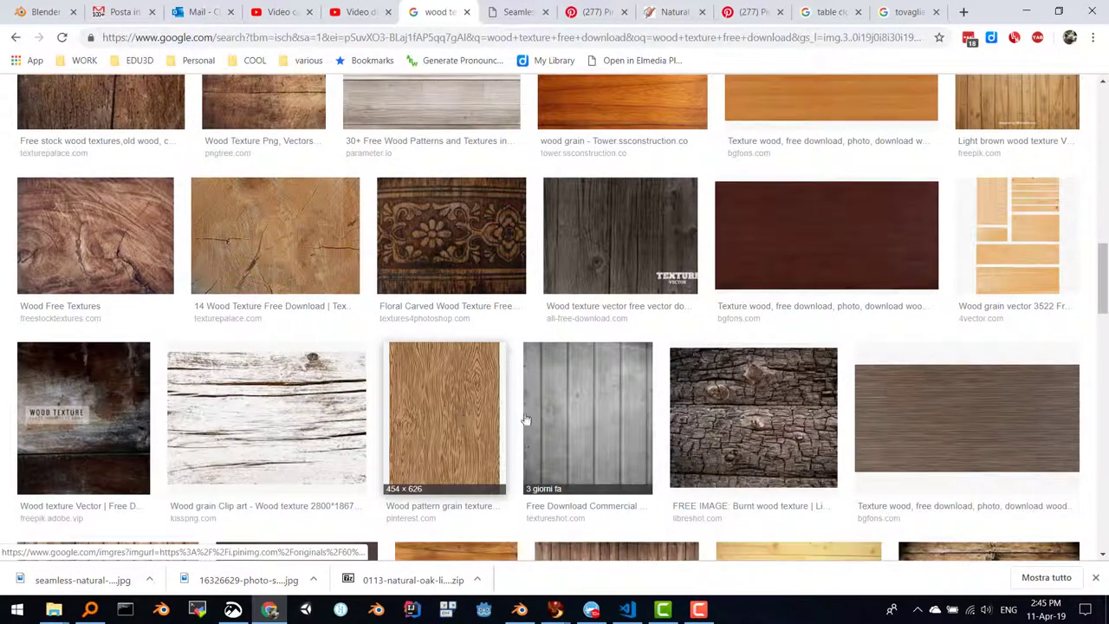
scroll(464, 405, down, 2)
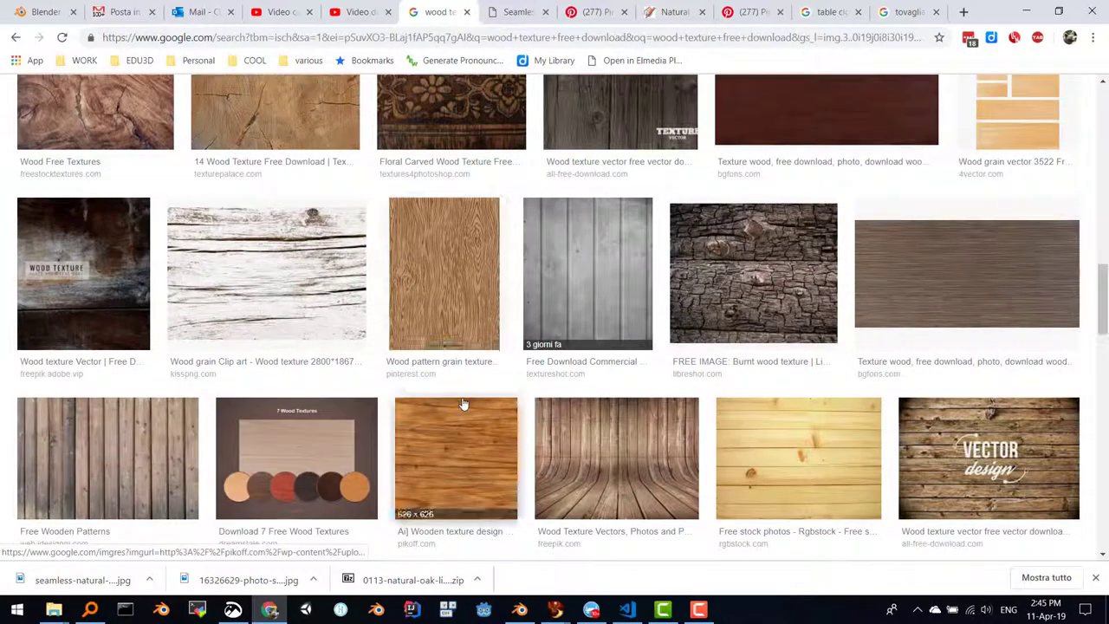
click(456, 280)
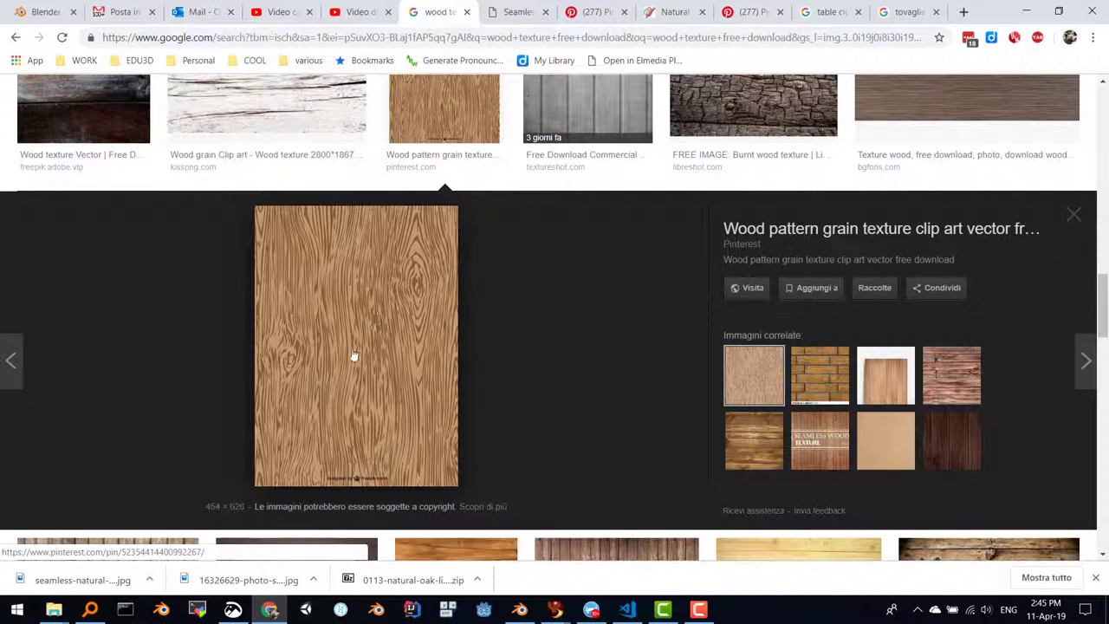
click(364, 337)
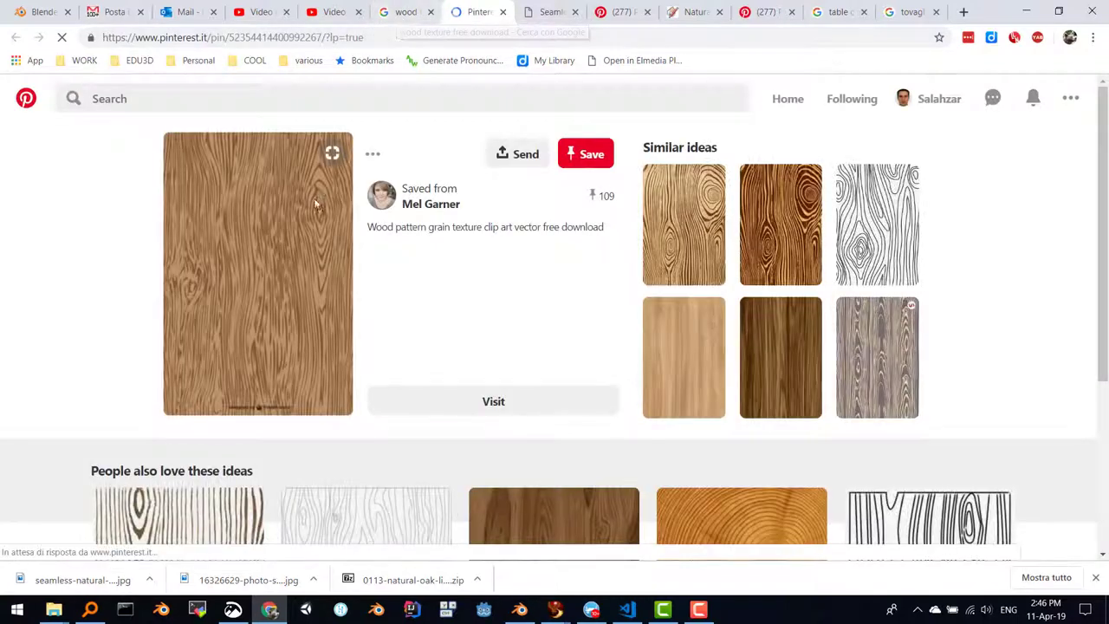
Step: Open clipartbarn's Wood Clipart page and the brown wood-grain clipart #8067
click(270, 281)
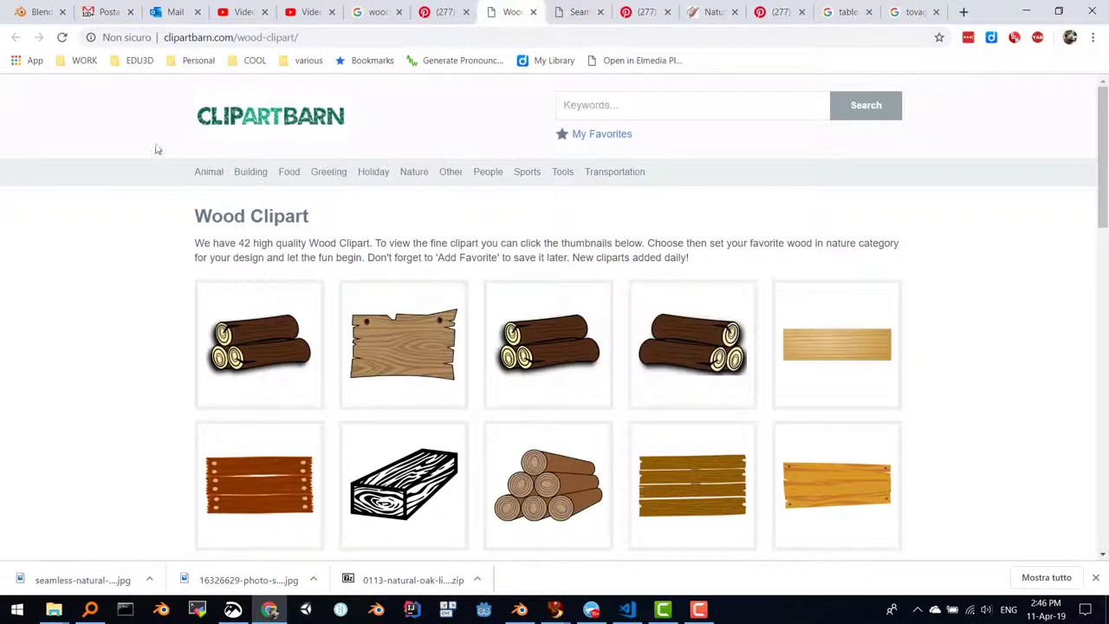
scroll(247, 248, down, 2)
scroll(246, 250, down, 2)
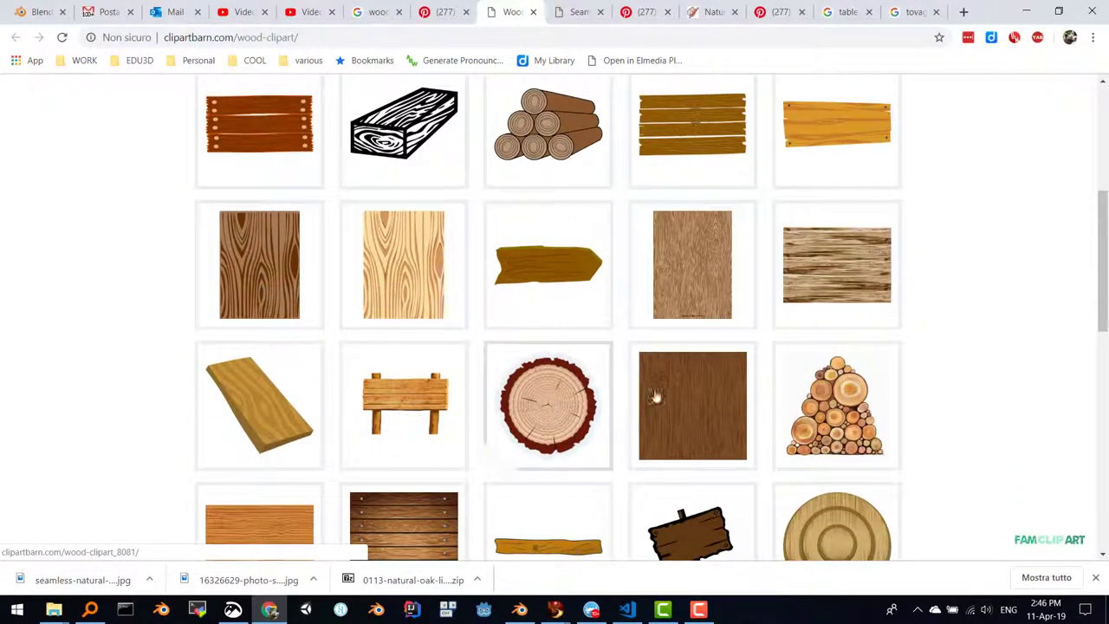
click(273, 266)
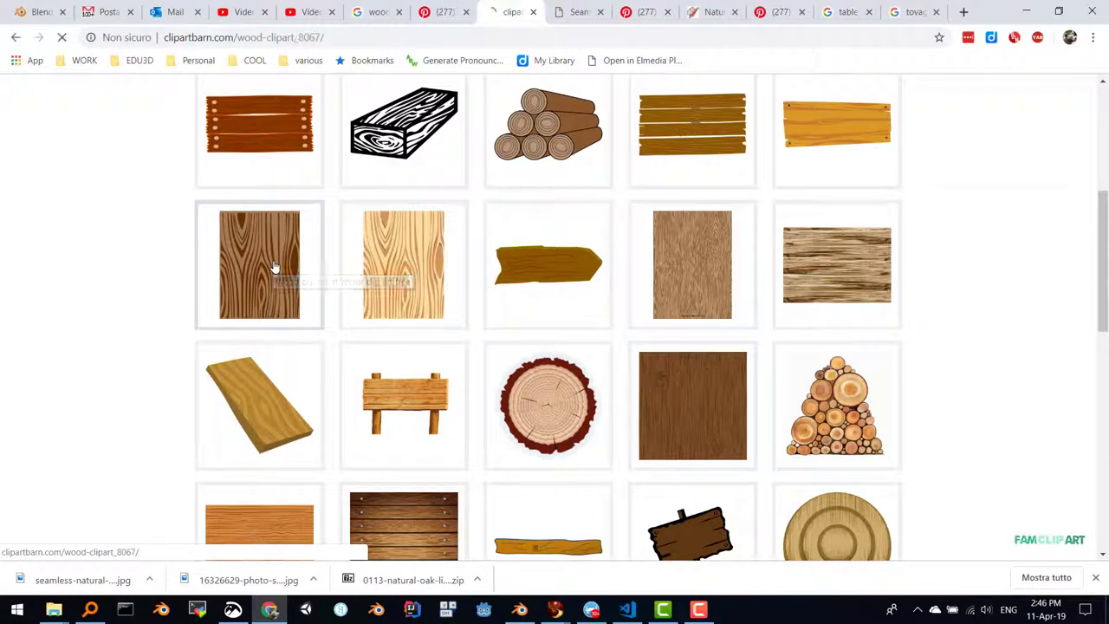
Step: Save the image as Wood-clip-art-at-vector-clip-art-free.png and return to Blender
scroll(345, 311, down, 3)
scroll(346, 313, up, 2)
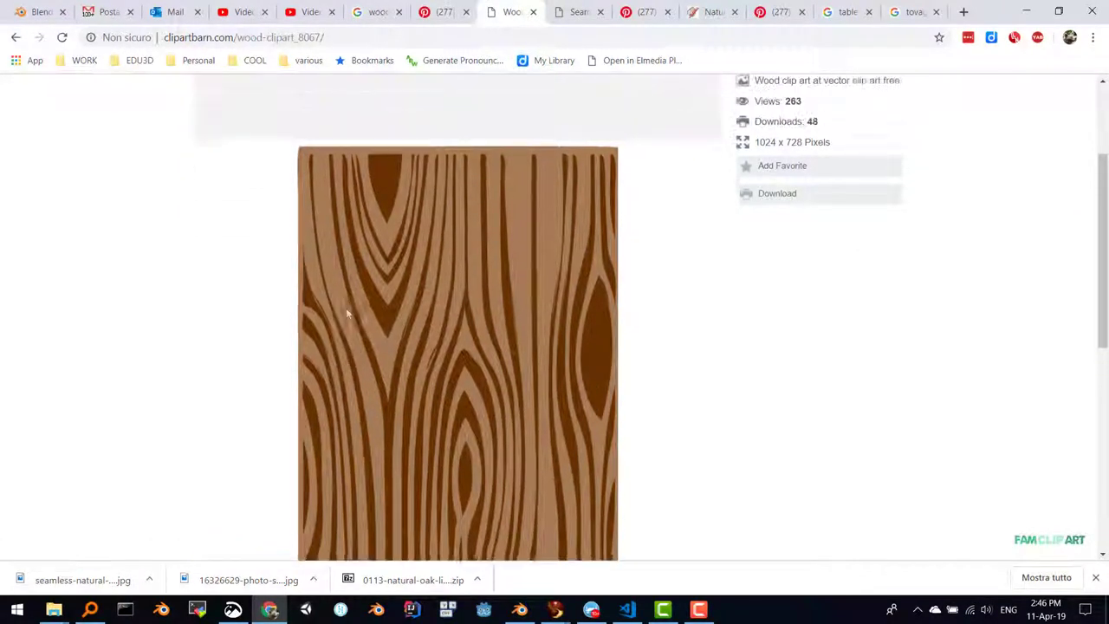
scroll(347, 312, down, 3)
scroll(346, 313, up, 1)
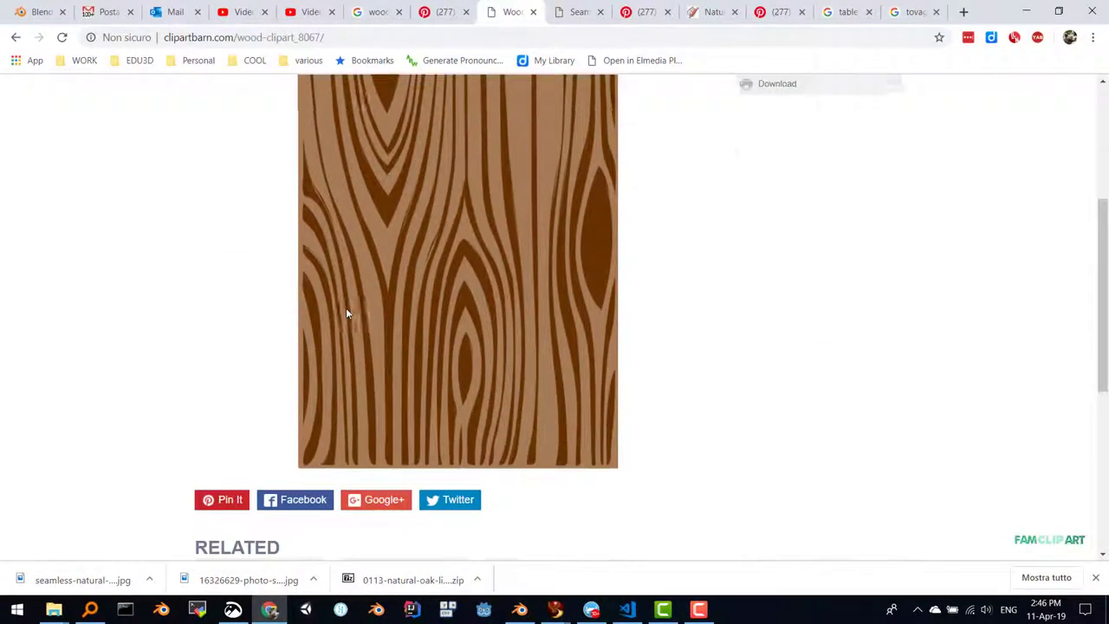
right_click(473, 277)
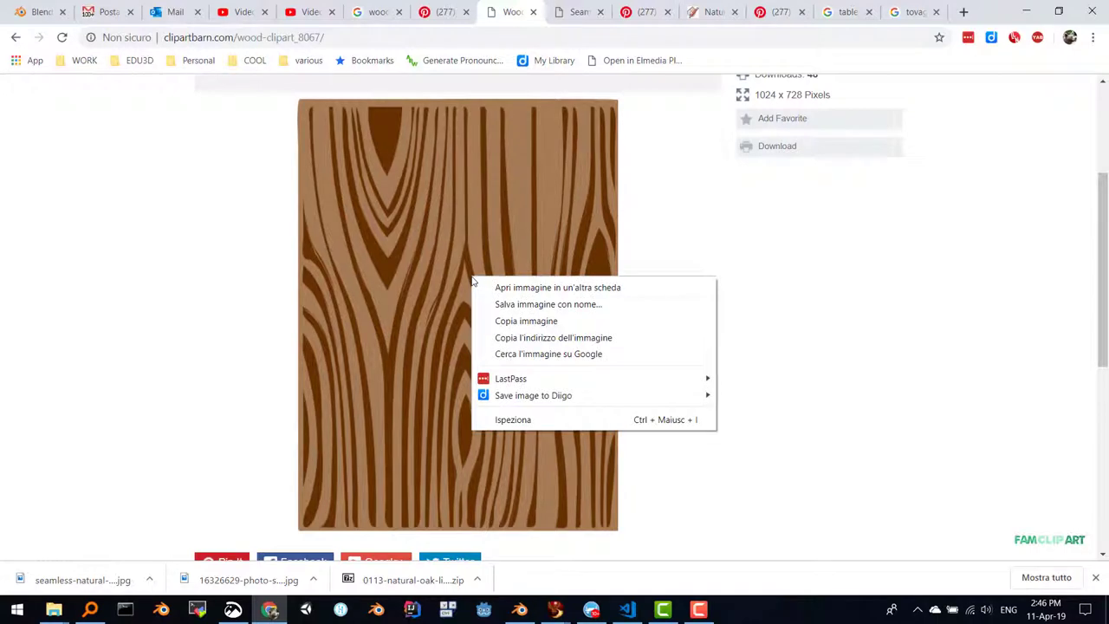
click(544, 304)
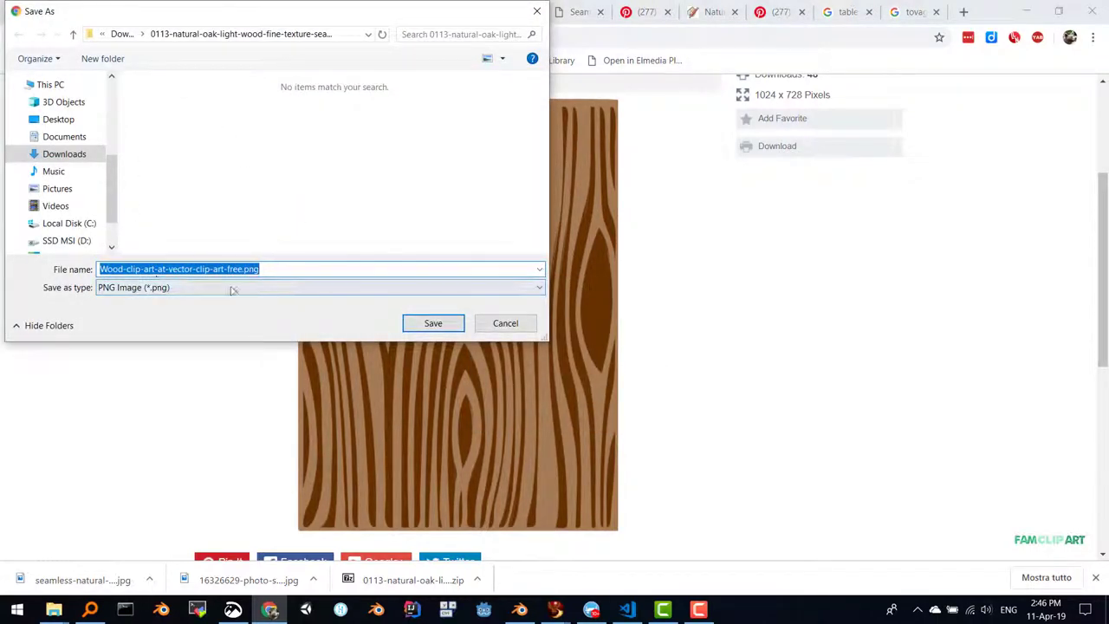
click(436, 327)
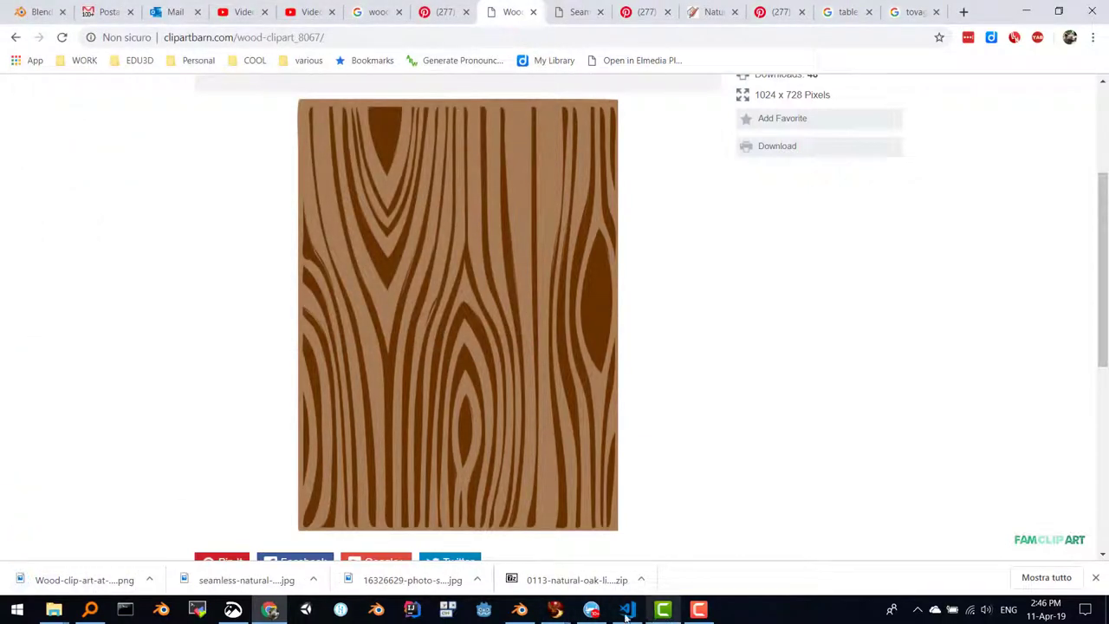
click(533, 611)
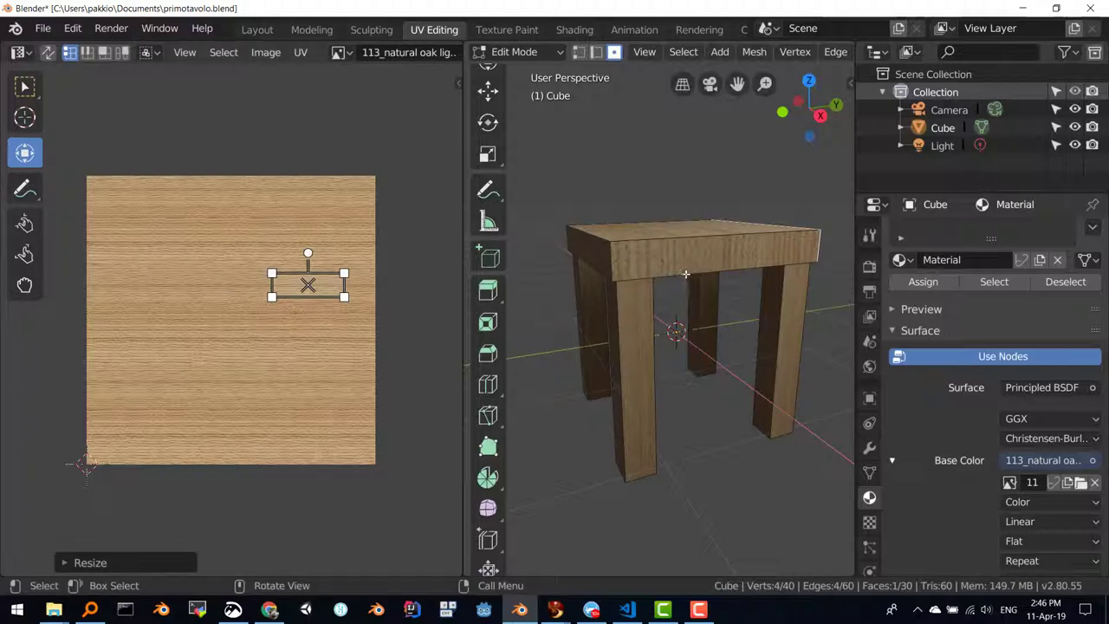
Step: Orbit to the table front, select the tabletop's front face, and return to Object Mode
scroll(685, 273, up, 5)
scroll(685, 274, down, 6)
mouse_move(685, 274)
middle_down()
mouse_move(668, 263)
mouse_move(706, 462)
middle_up()
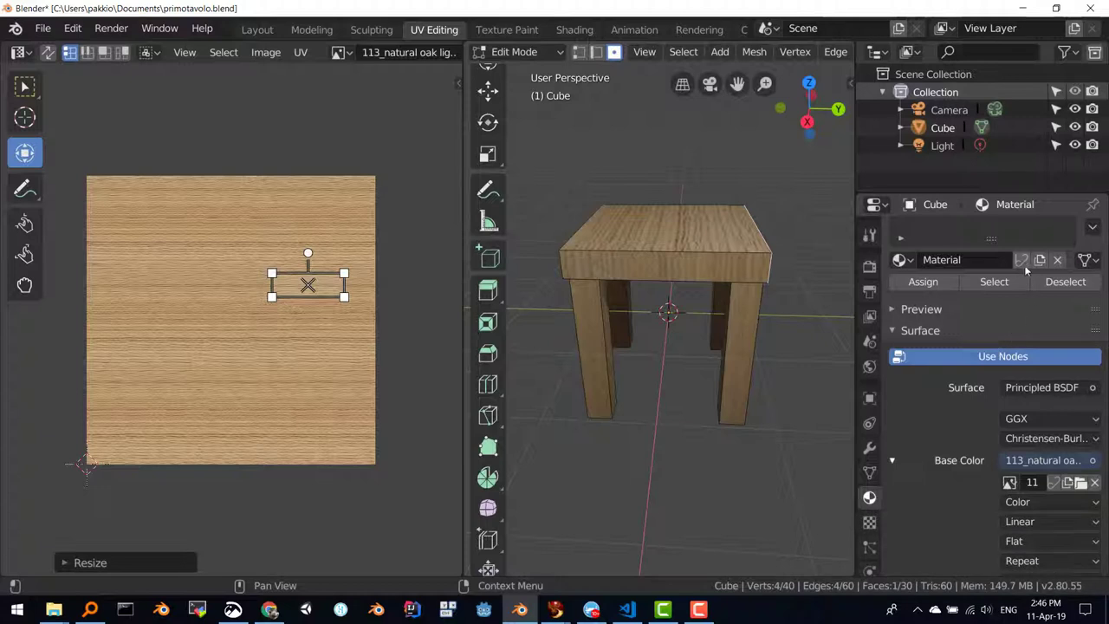
click(678, 256)
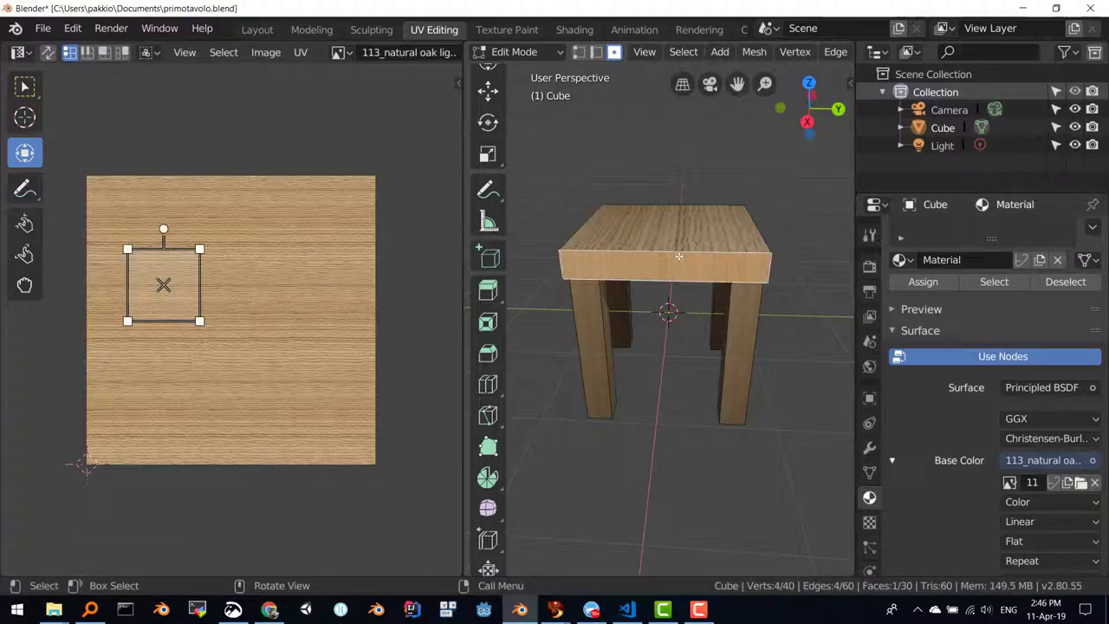
key(Tab)
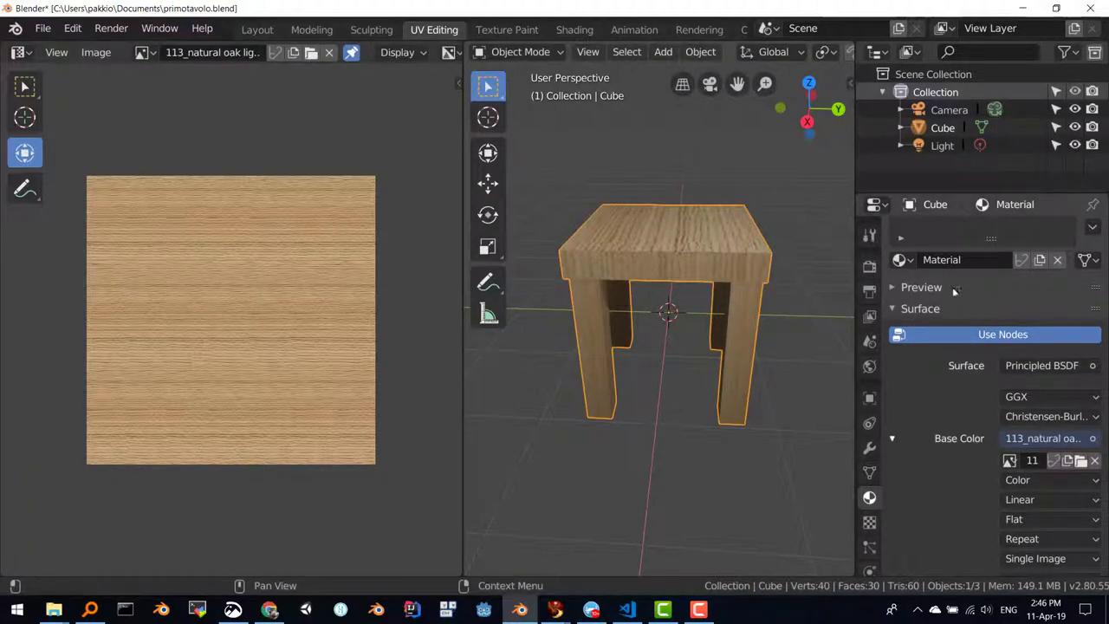
Step: Rename the first material slot to legno1
scroll(1105, 261, up, 2)
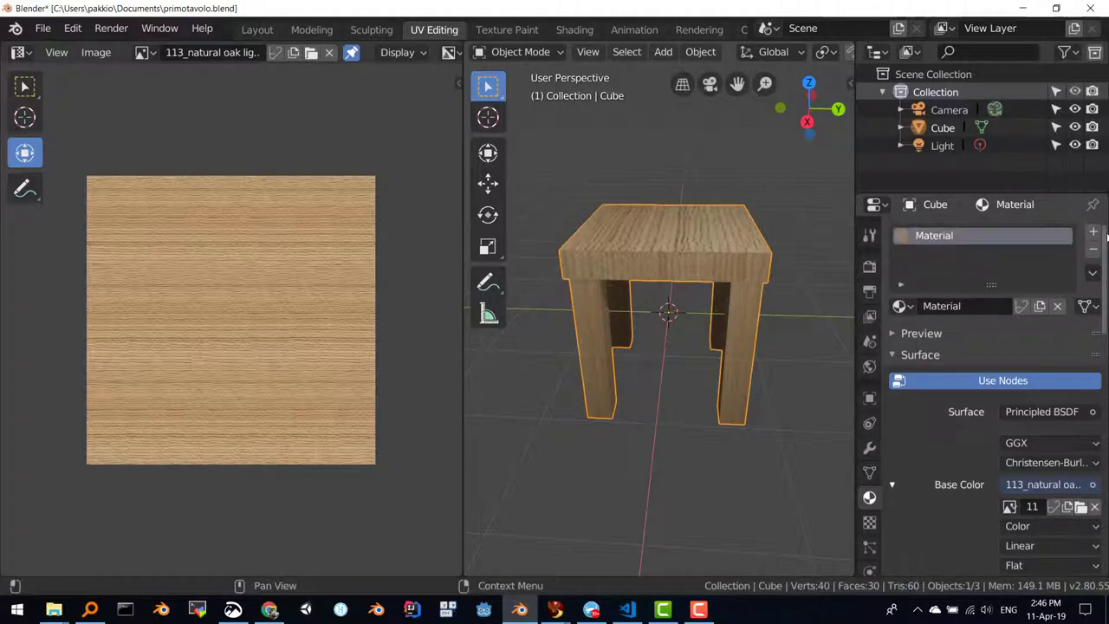
double_click(926, 240)
text(legno1)
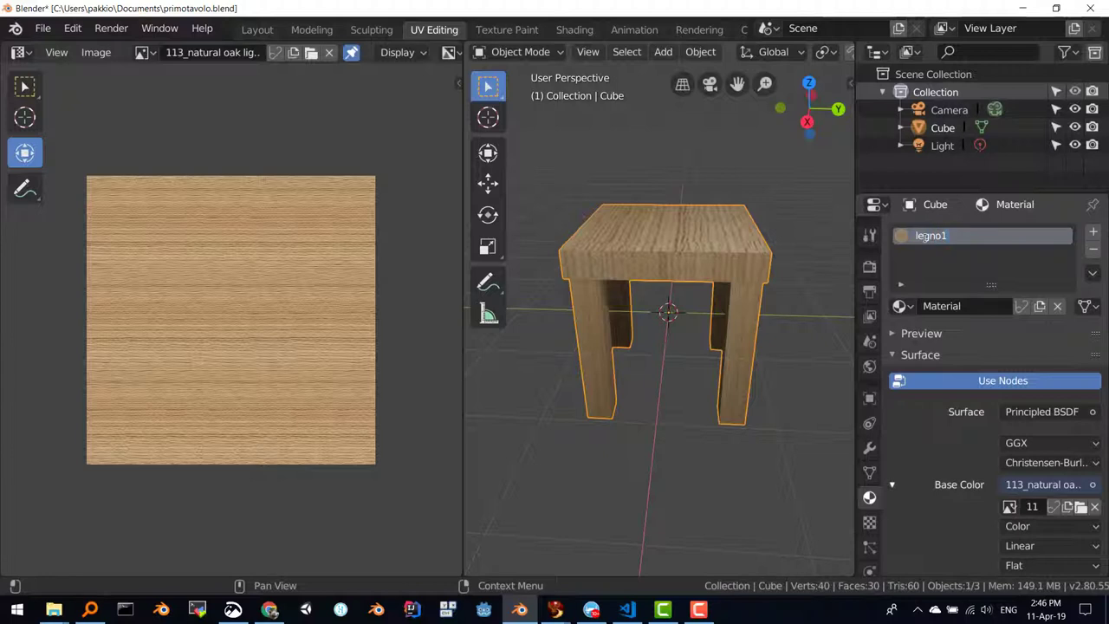
key(Return)
Step: Add a second material slot with a new material named legno gambe
click(1095, 233)
click(982, 341)
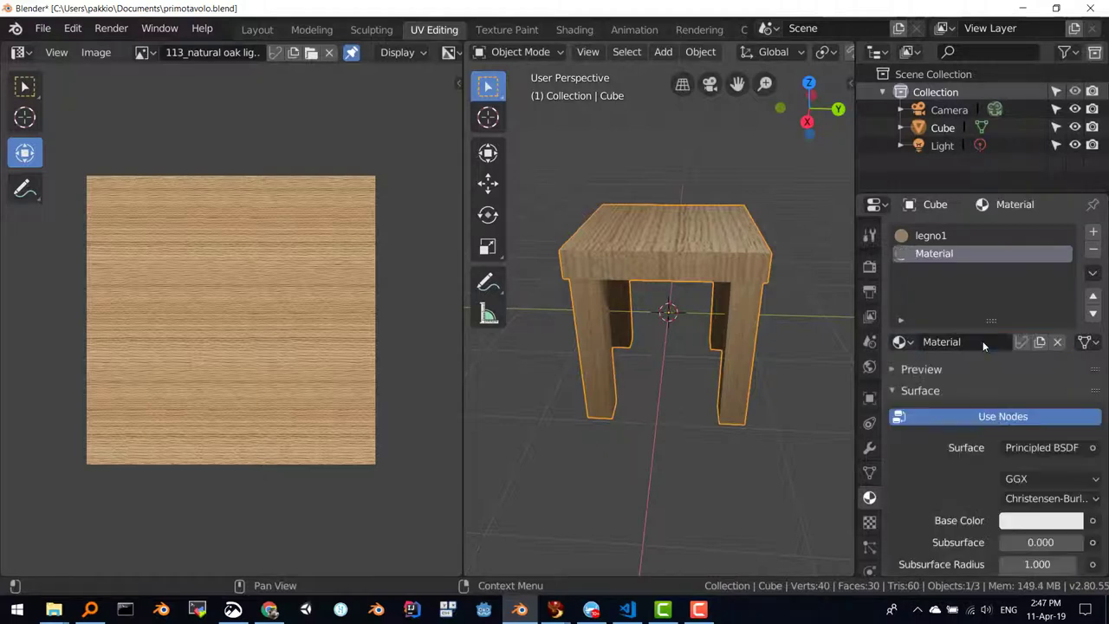
double_click(936, 253)
text(legno2)
key(Return)
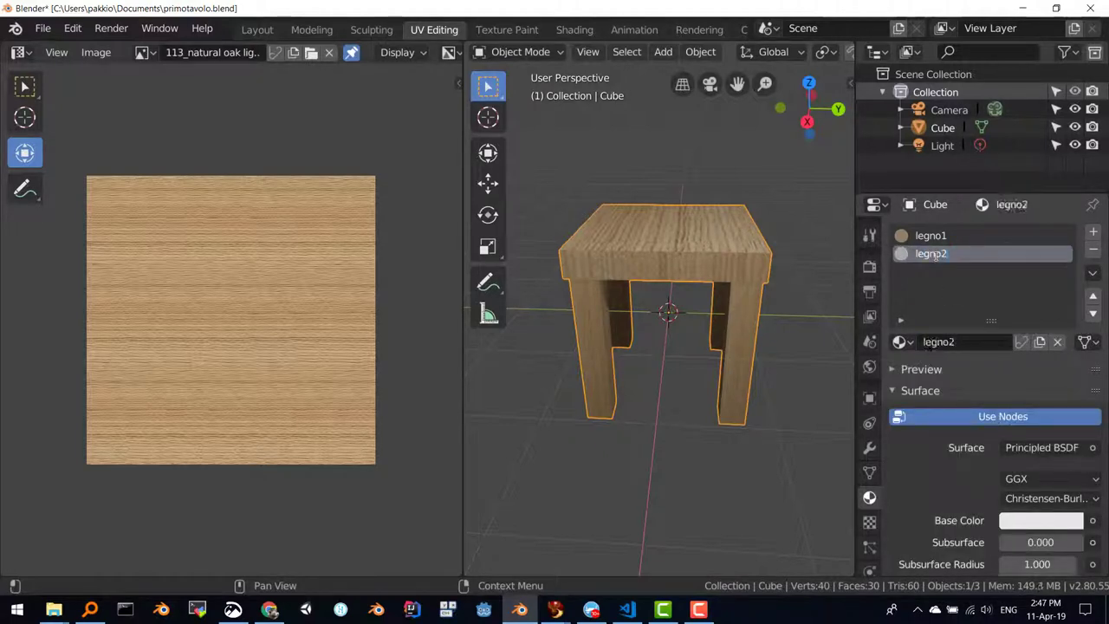
double_click(938, 254)
key(Escape)
text(gambe)
key(Return)
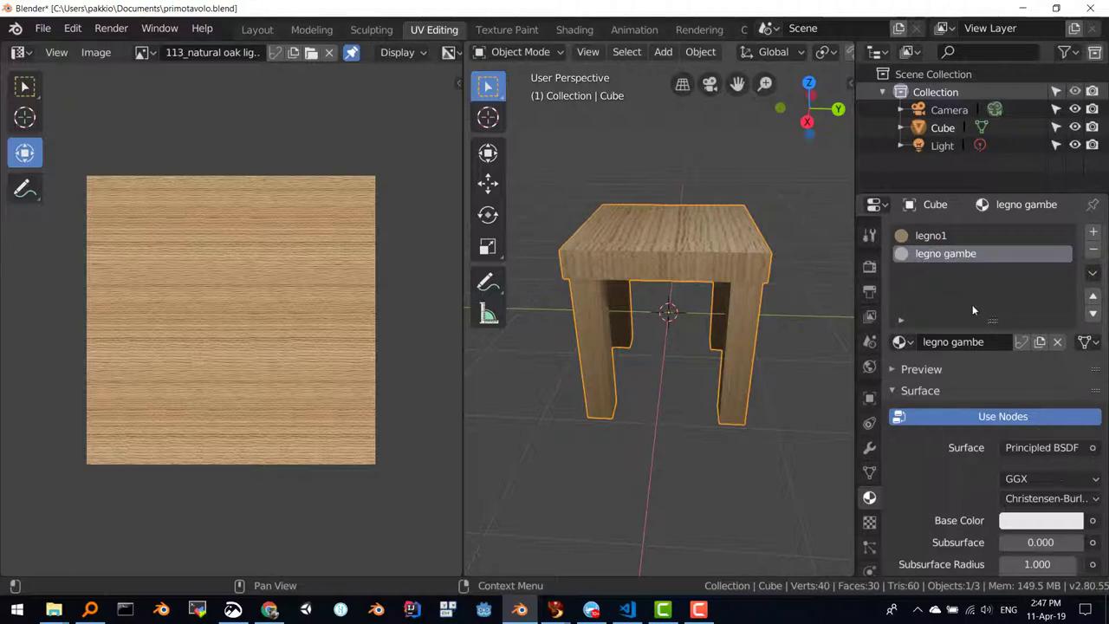
Step: Connect an Image Texture node to the legno gambe material's Base Color
click(1094, 521)
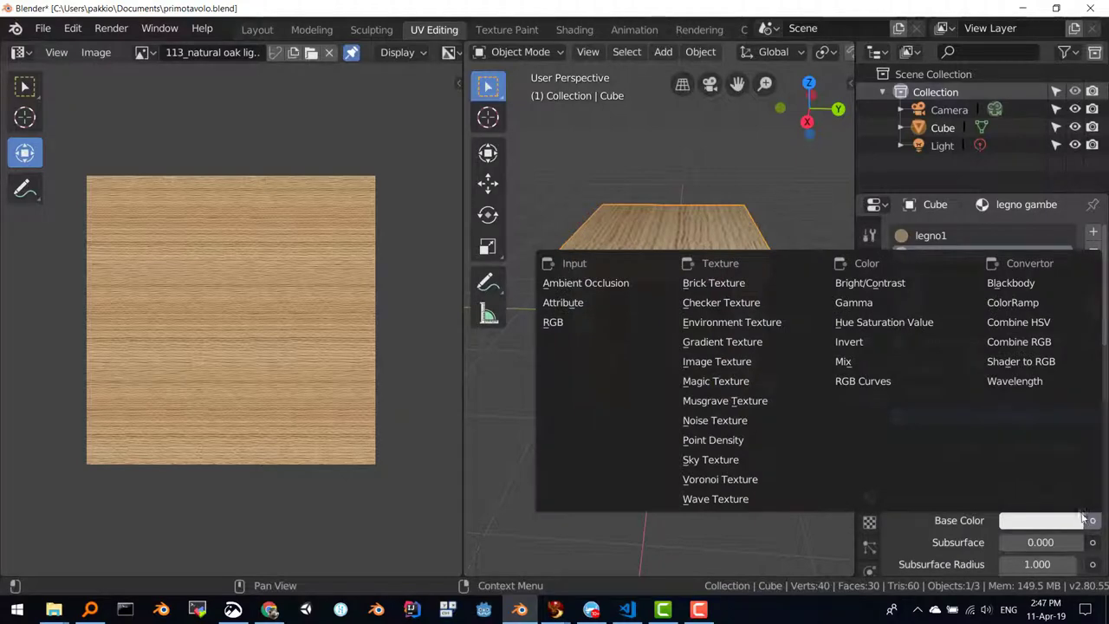
click(1093, 520)
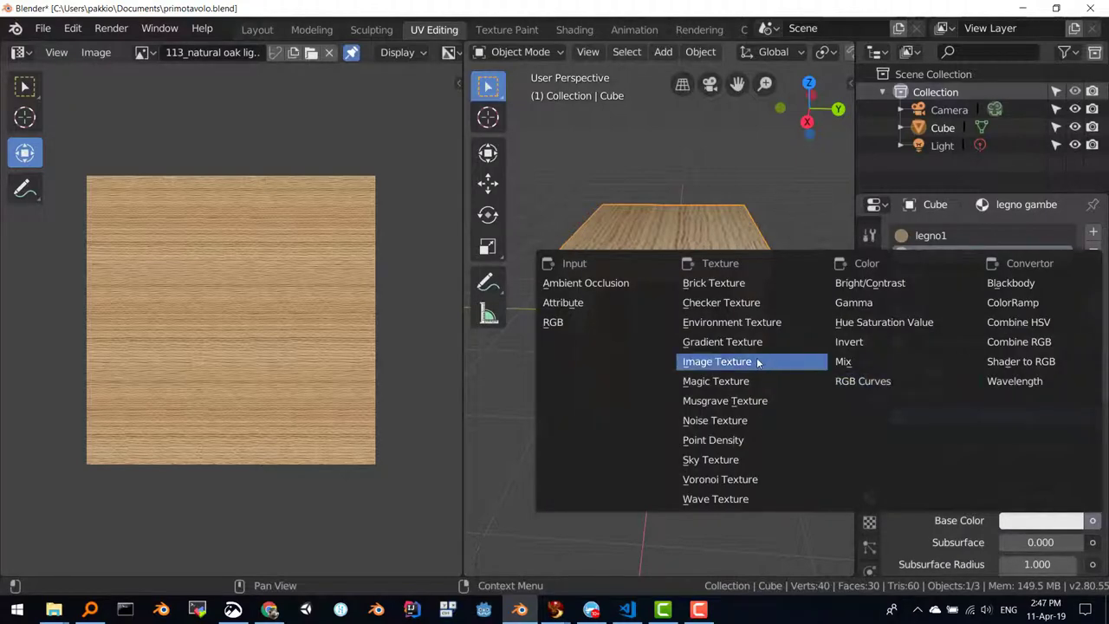
click(757, 361)
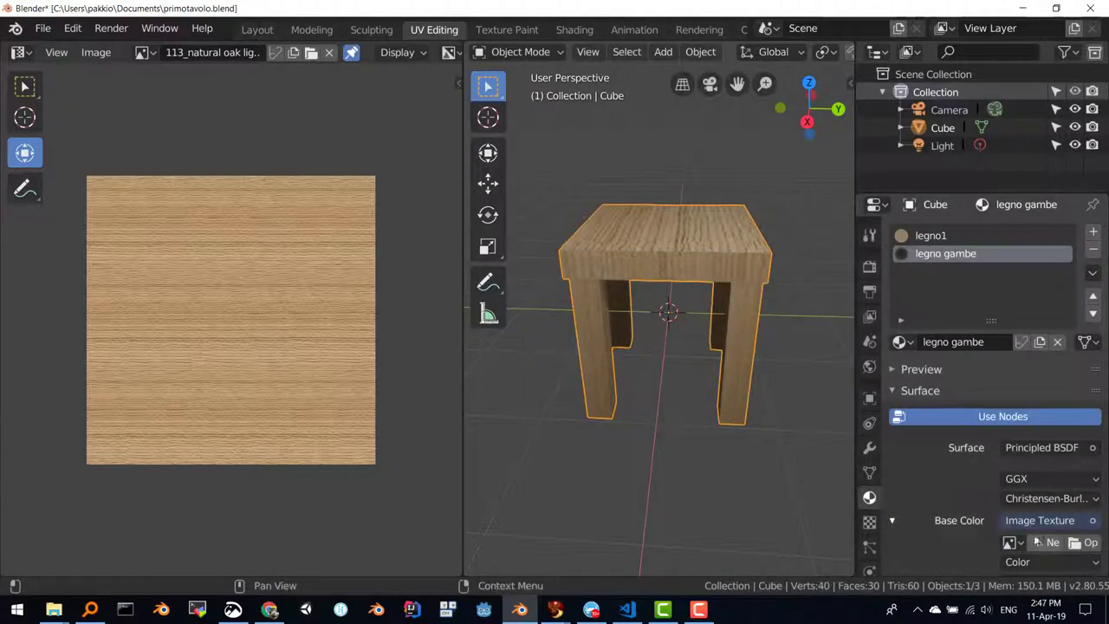
Step: Load Wood-clip-art-at-vector-clip-art-free.png from the Downloads oak texture folder, then enter Edit Mode
click(1089, 548)
click(266, 121)
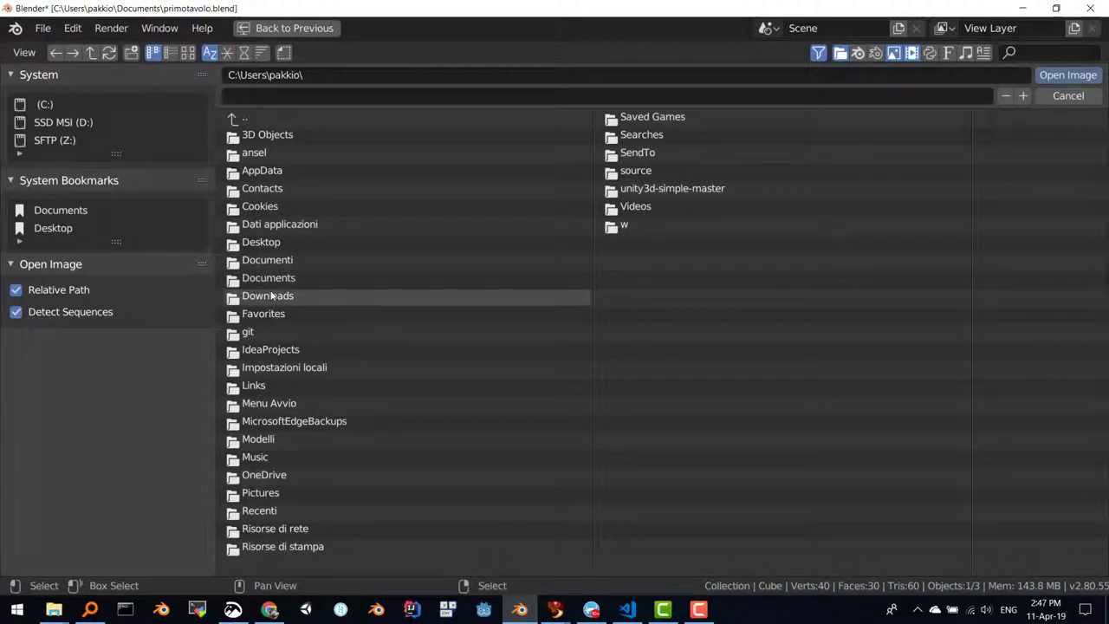
click(271, 297)
click(283, 137)
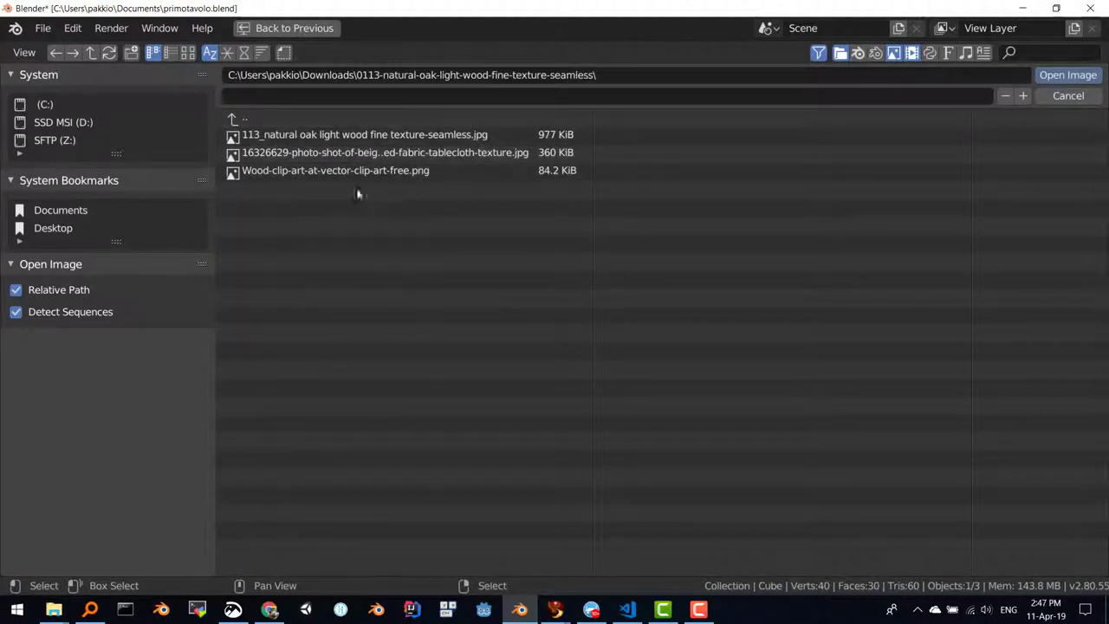
double_click(328, 173)
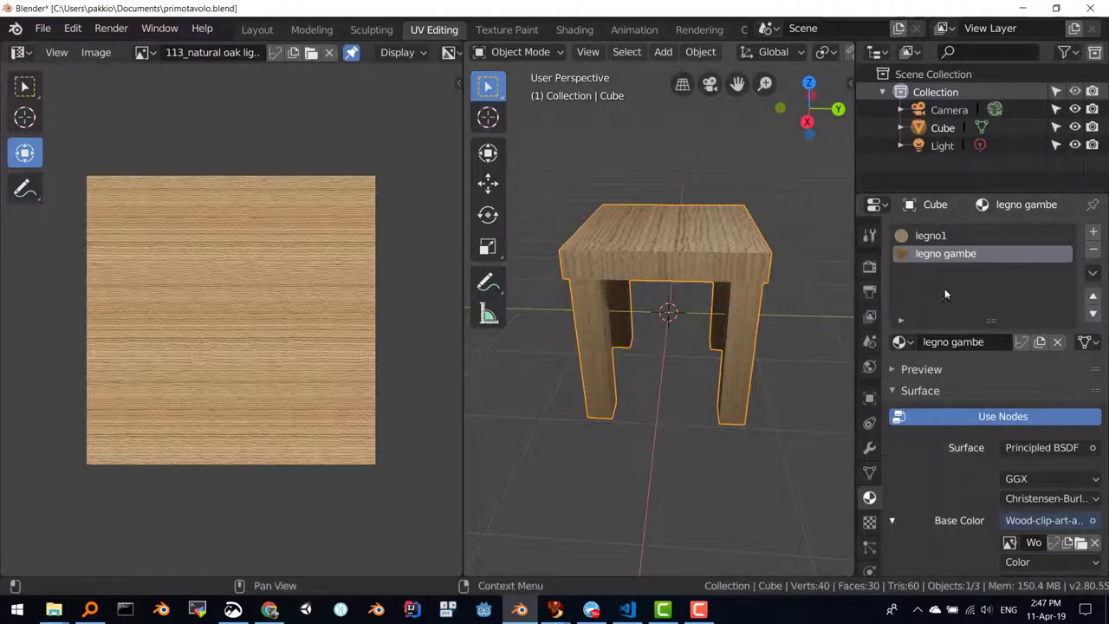
click(532, 53)
click(521, 93)
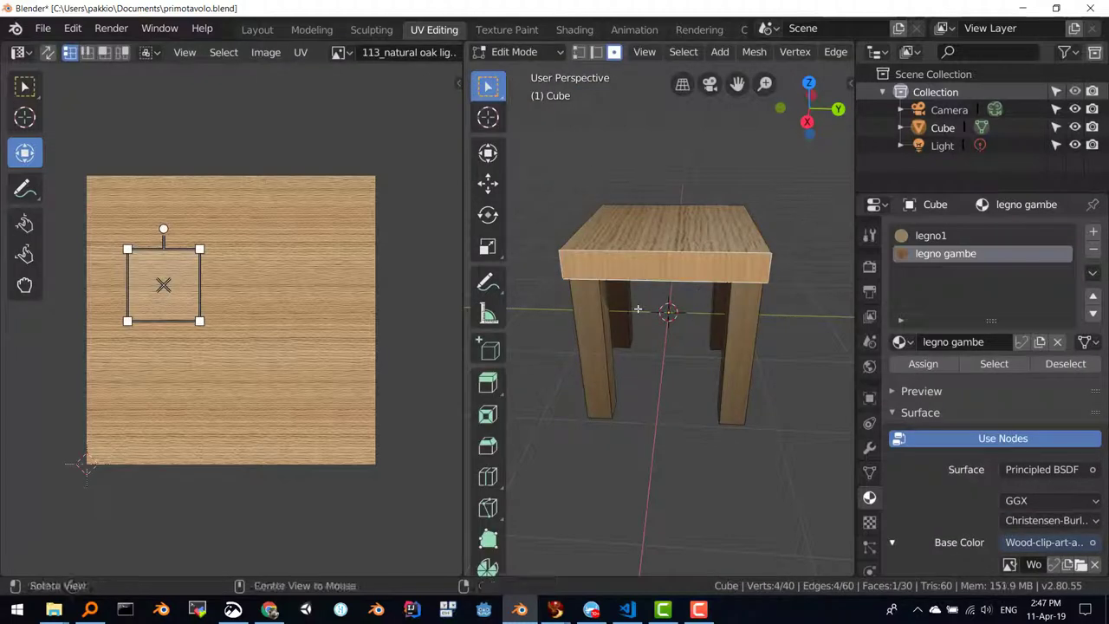
Step: Select the four table legs with L and assign them the legno gambe material
key(alt+a)
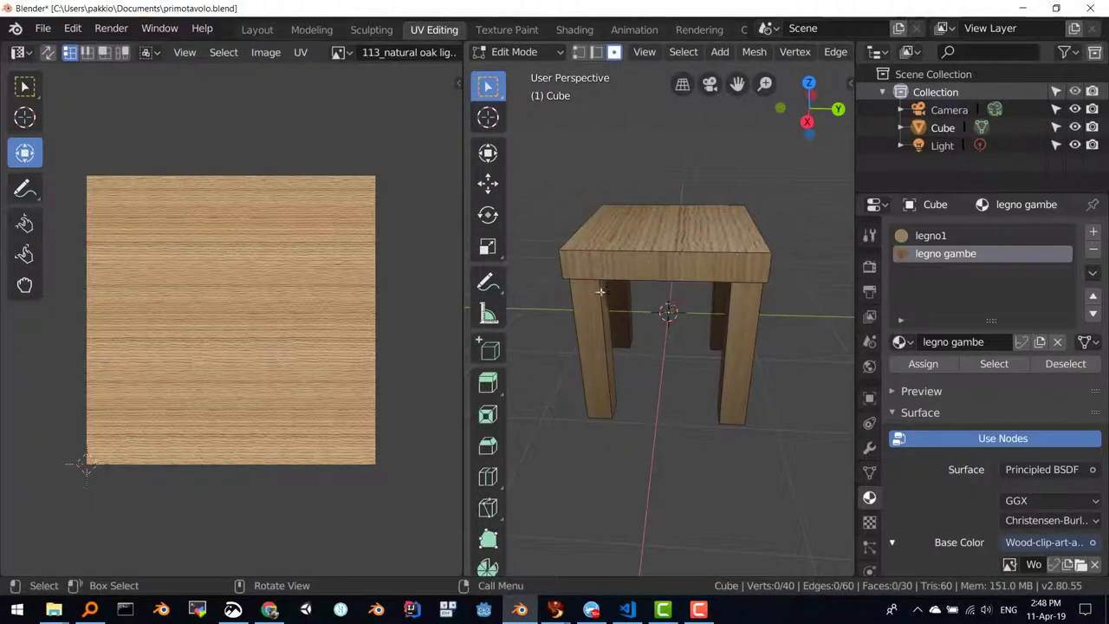
mouse_move(695, 322)
middle_down()
mouse_move(698, 275)
mouse_move(671, 321)
middle_up()
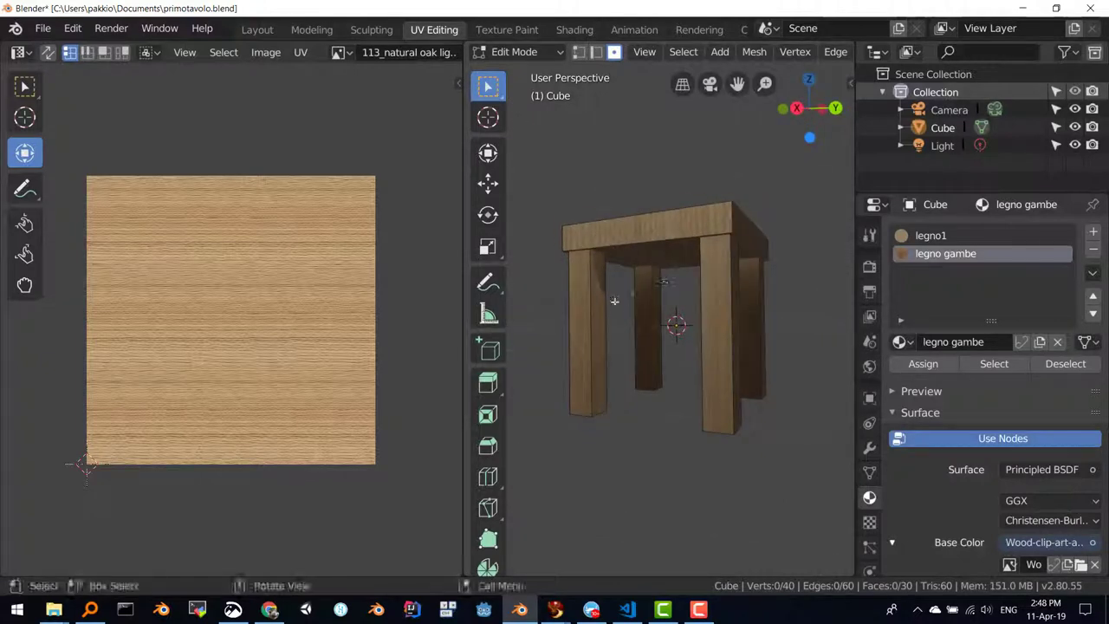
key(l)
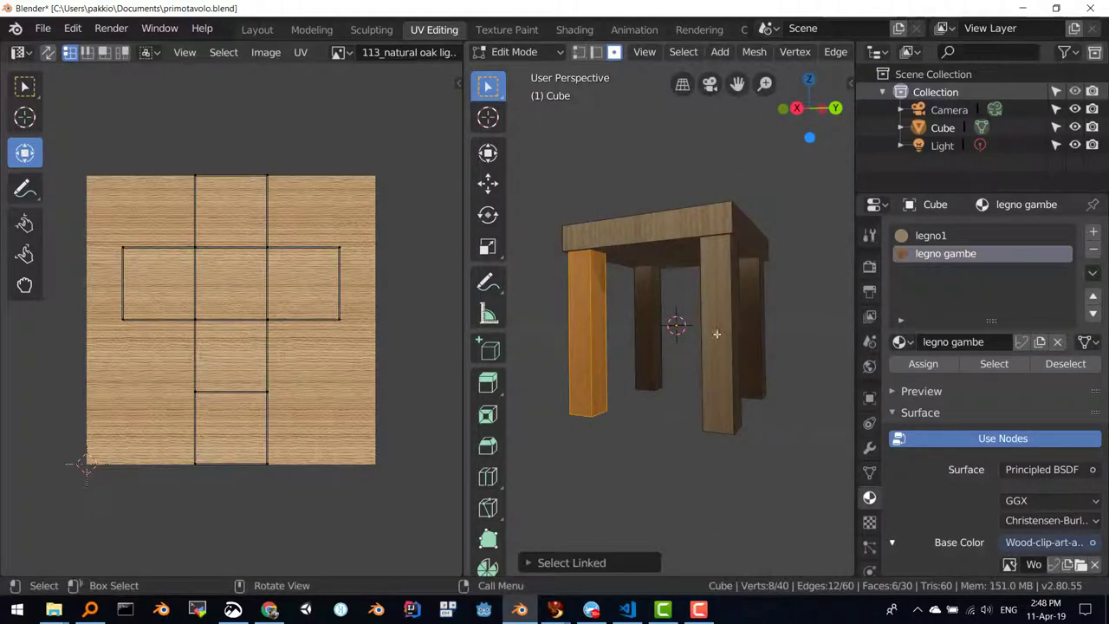
key(l)
key(l)
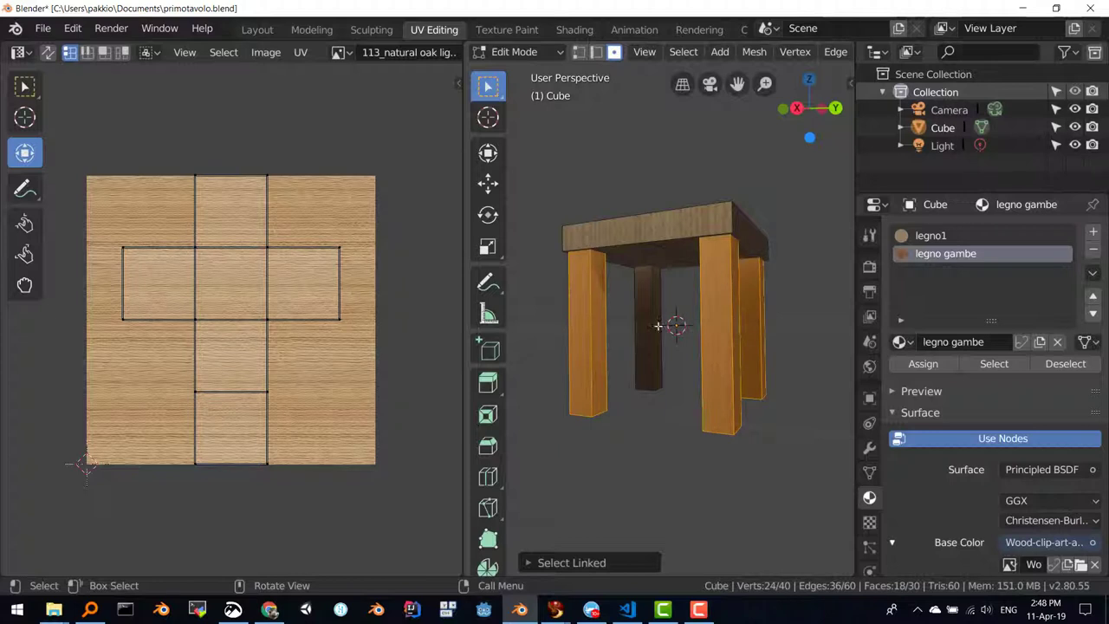
key(l)
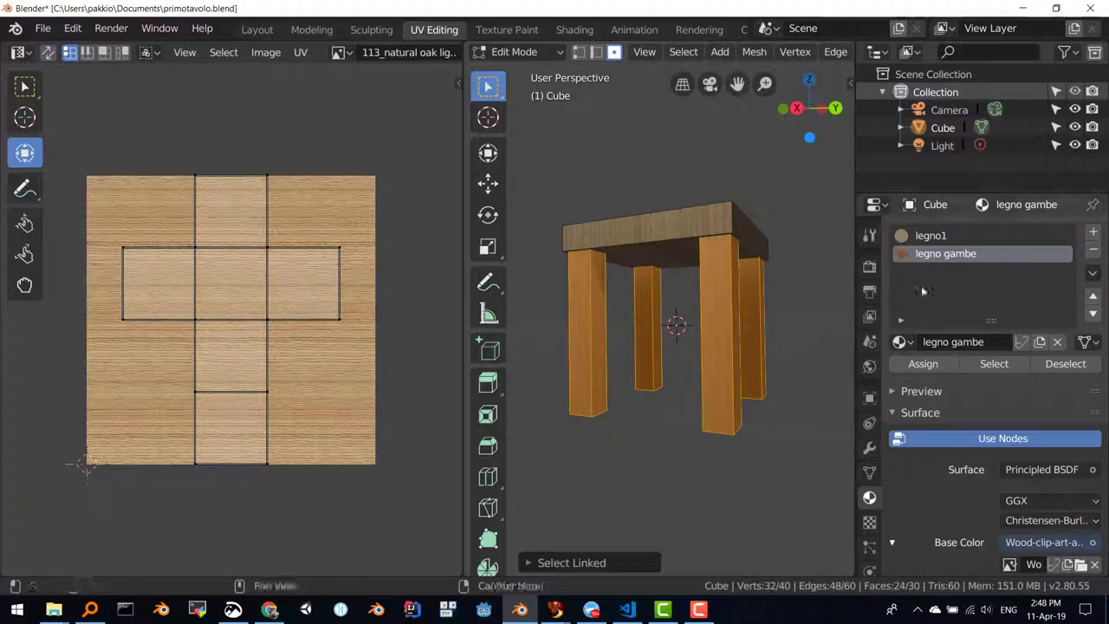
click(922, 364)
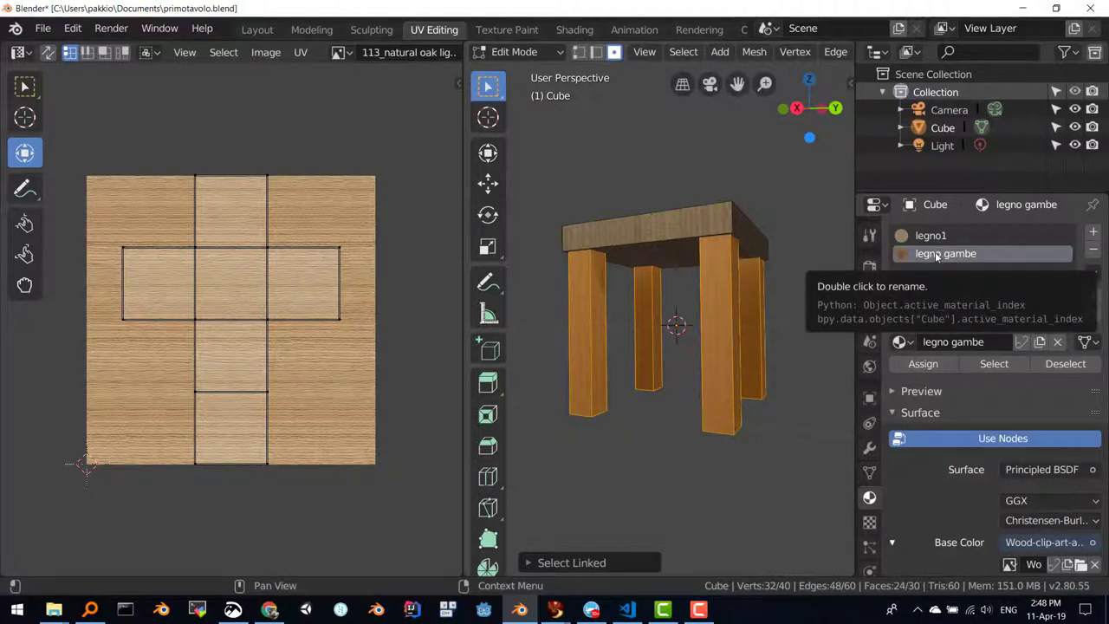
click(928, 365)
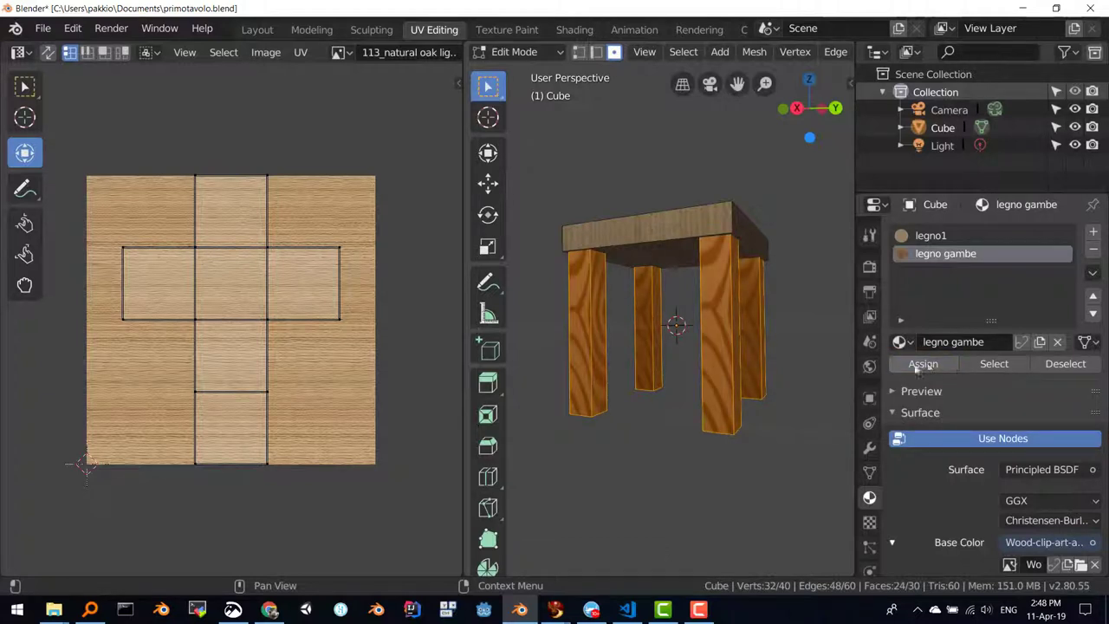
mouse_move(697, 363)
middle_down()
mouse_move(667, 394)
mouse_move(572, 376)
mouse_move(797, 385)
mouse_move(762, 390)
middle_up()
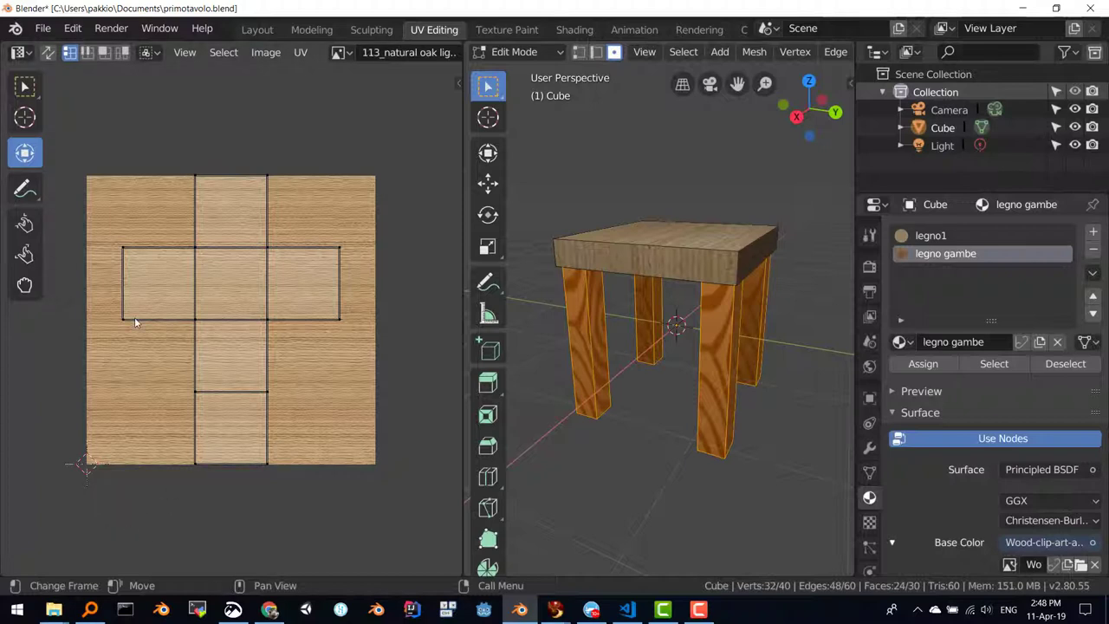
Step: Show Wood-clip-art-at-vector-clip-art-free.png in the UV Editor, select all UVs and scale them up about 10.9×
click(350, 53)
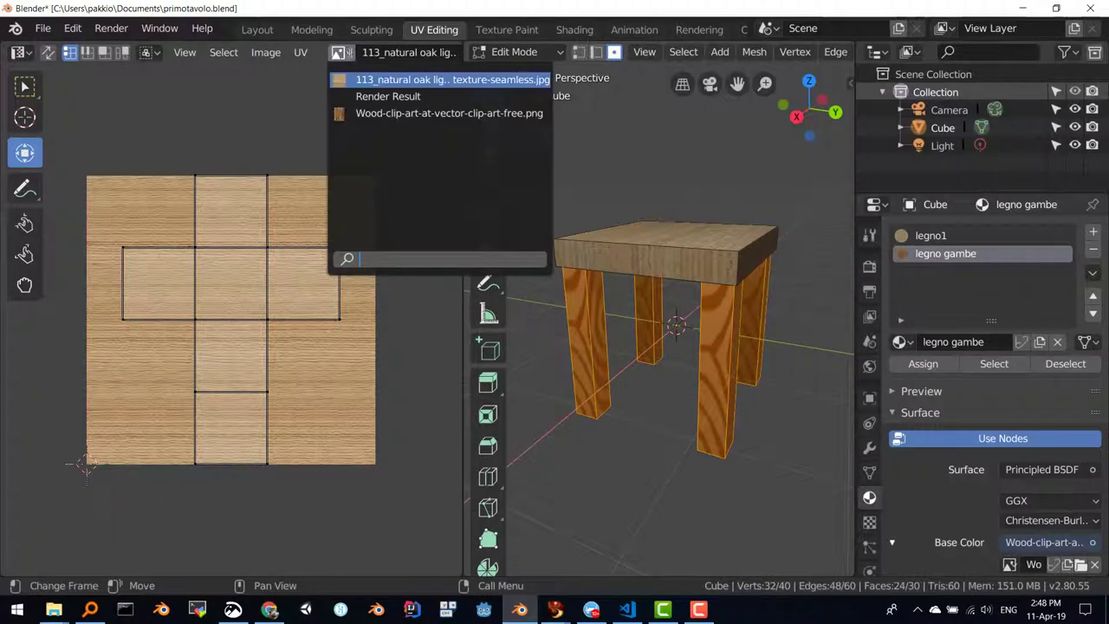
click(382, 113)
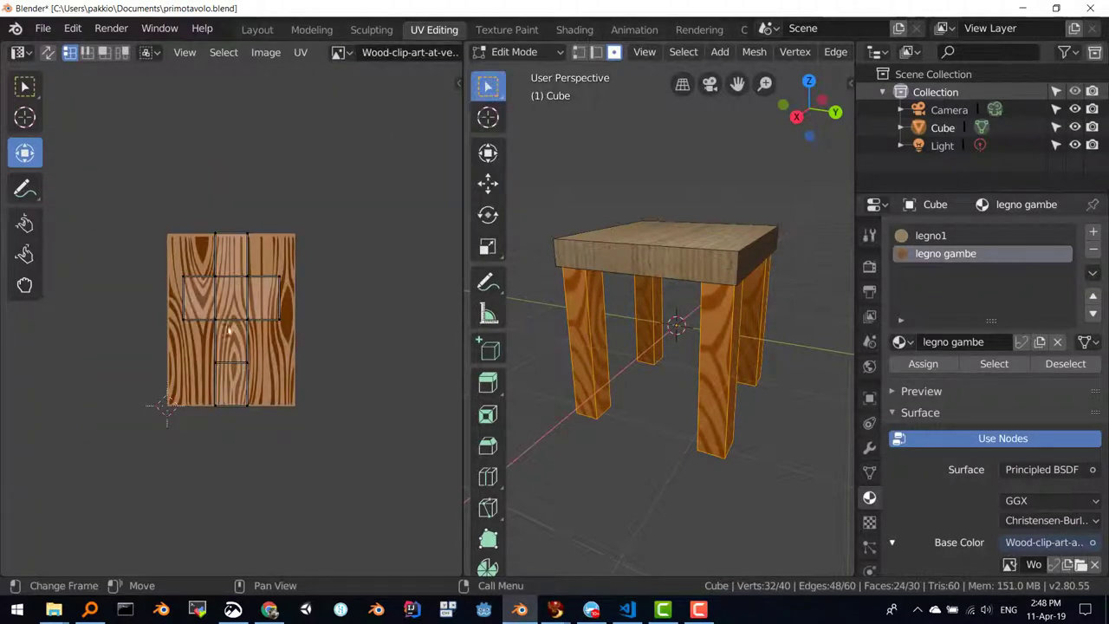
scroll(229, 331, up, 3)
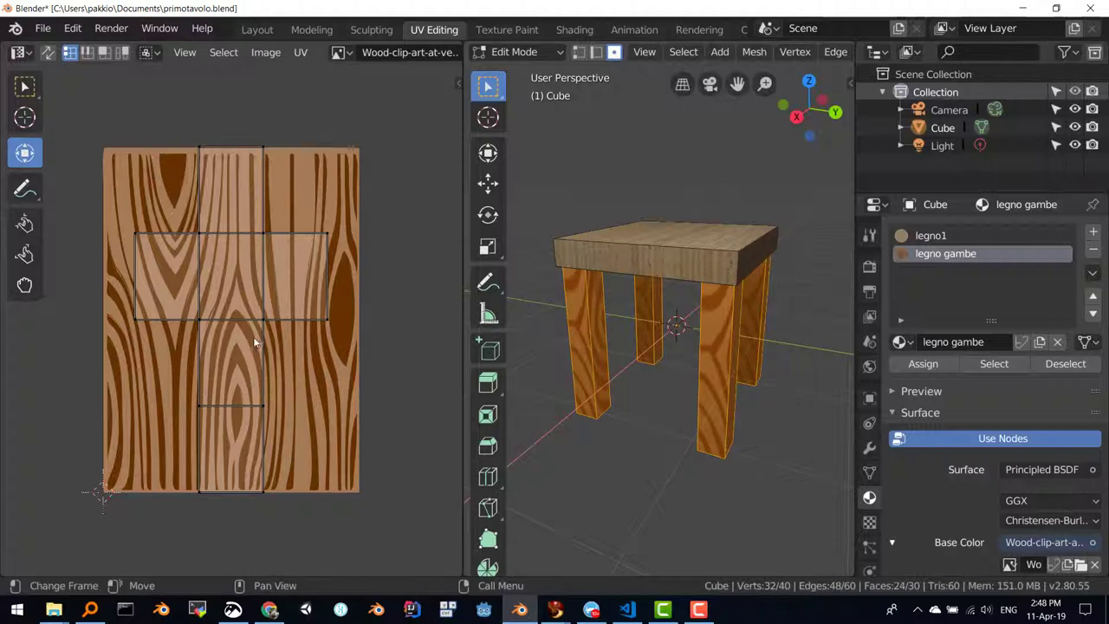
key(a)
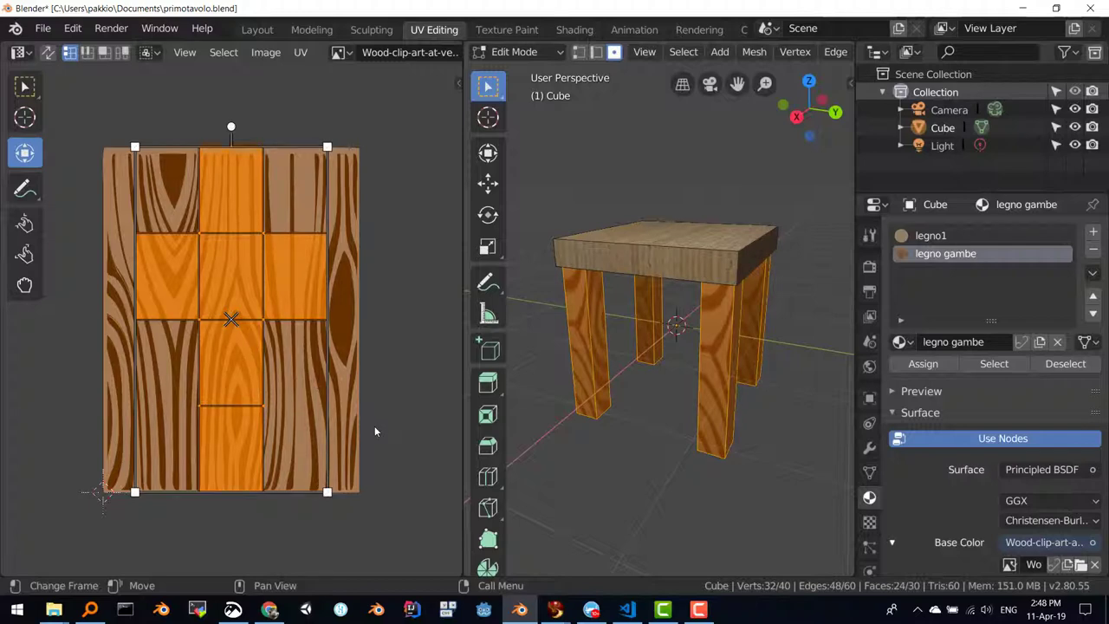
key(s)
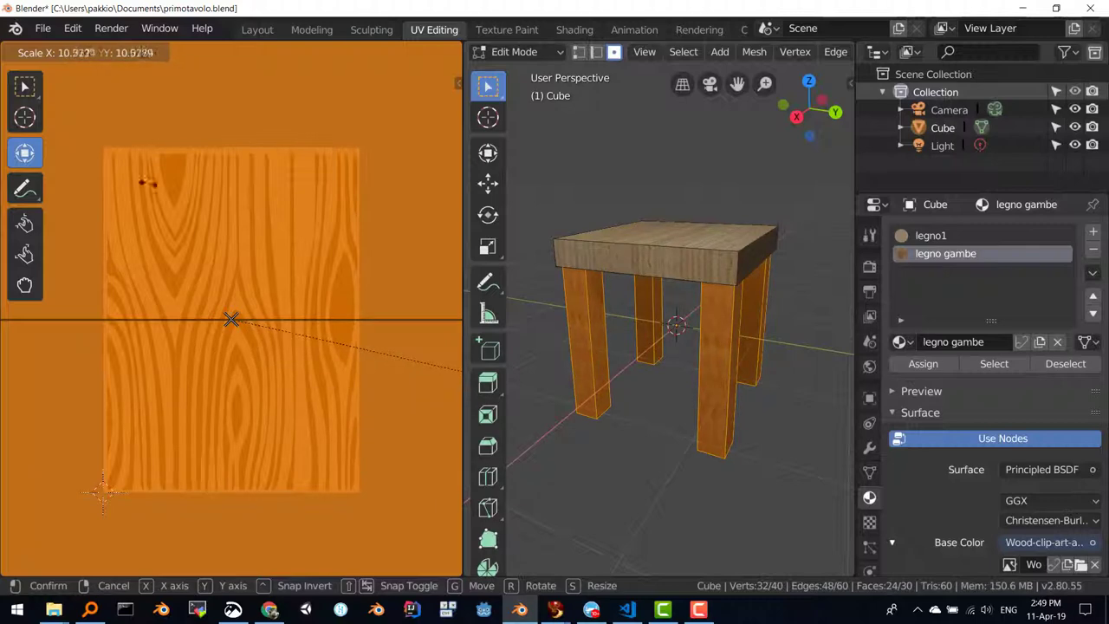
Step: Confirm the enlarged UV scale and inspect the legs' wood grain from several angles
key(Return)
scroll(638, 310, up, 2)
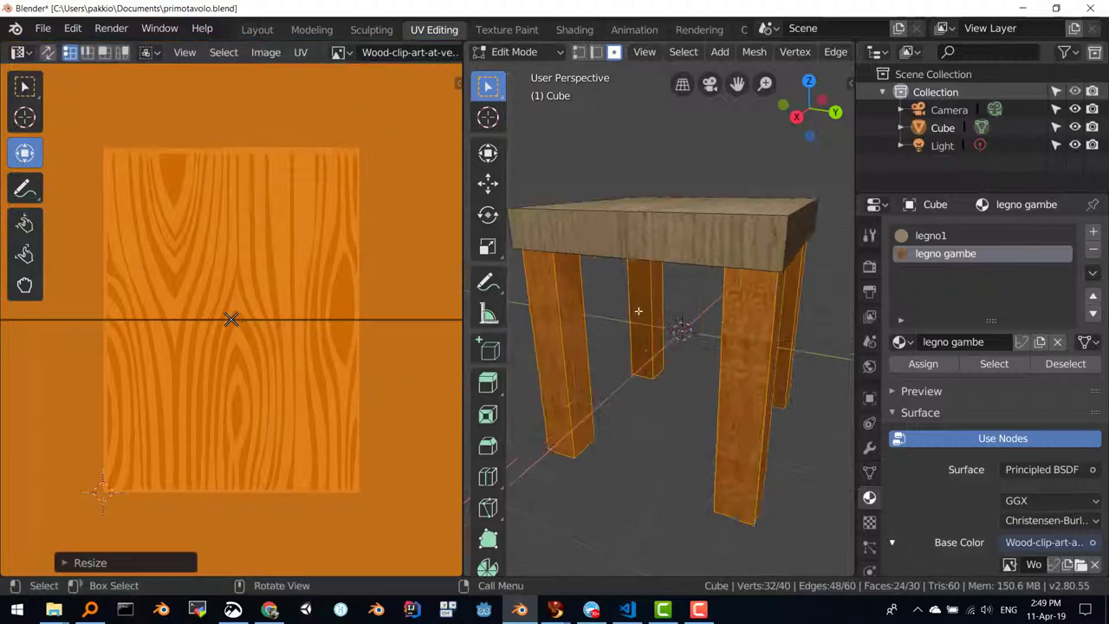
scroll(638, 310, up, 3)
scroll(799, 303, down, 5)
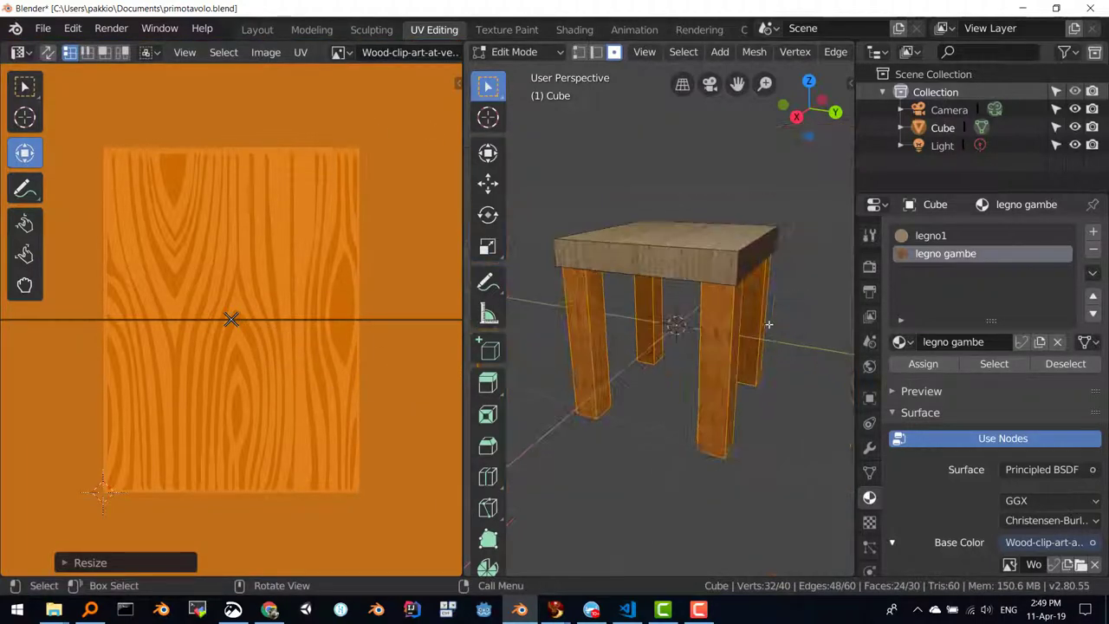
middle_drag(800, 304, 549, 307)
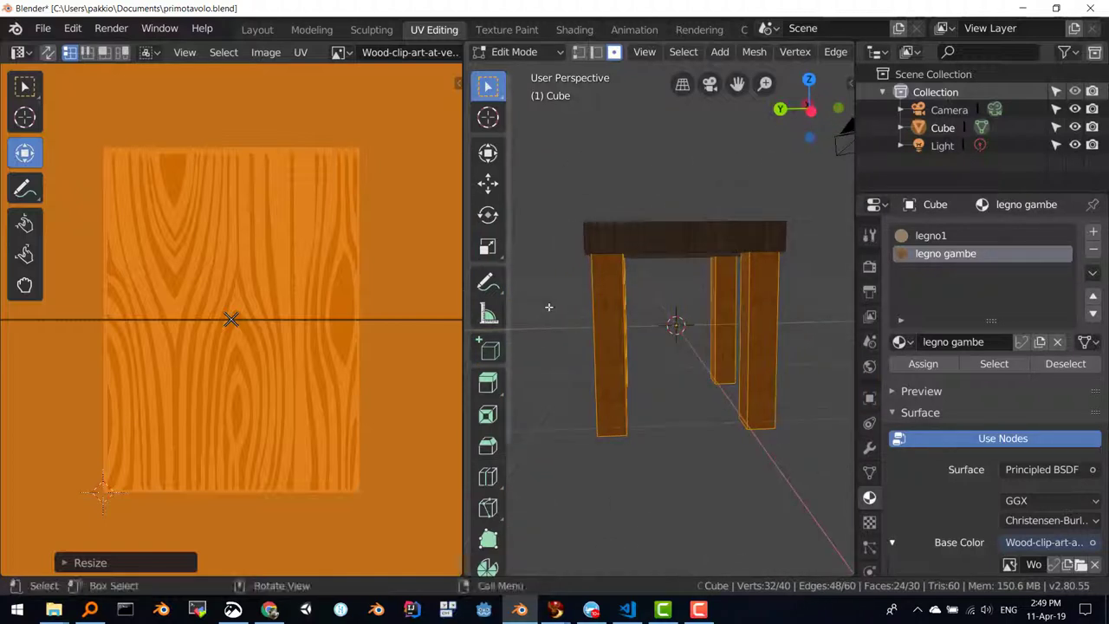
scroll(537, 306, up, 2)
scroll(537, 307, down, 2)
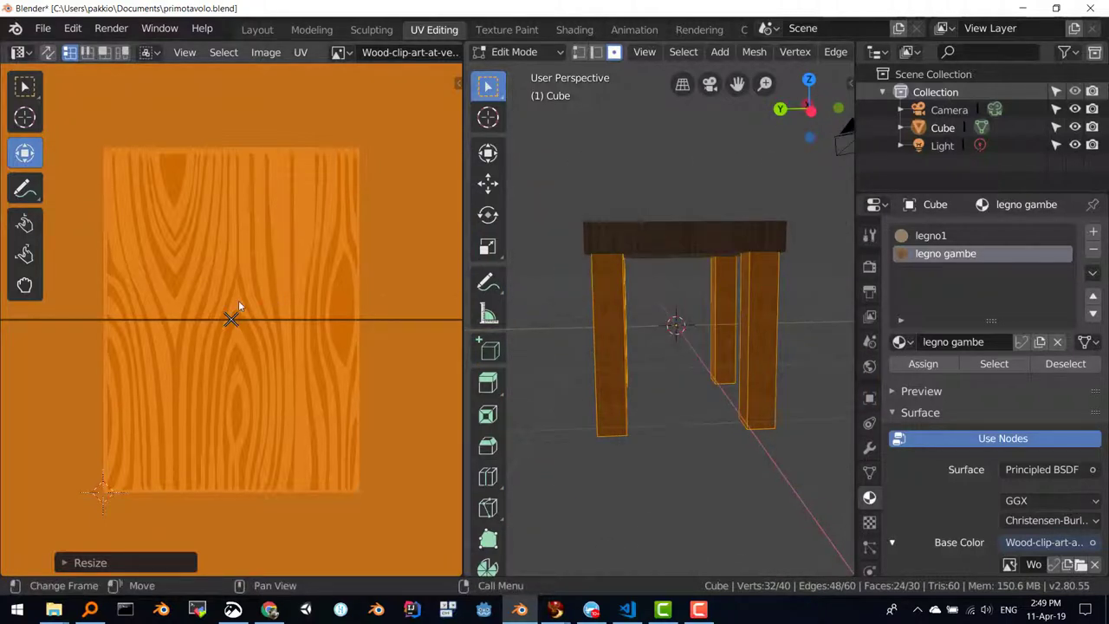
scroll(275, 325, down, 3)
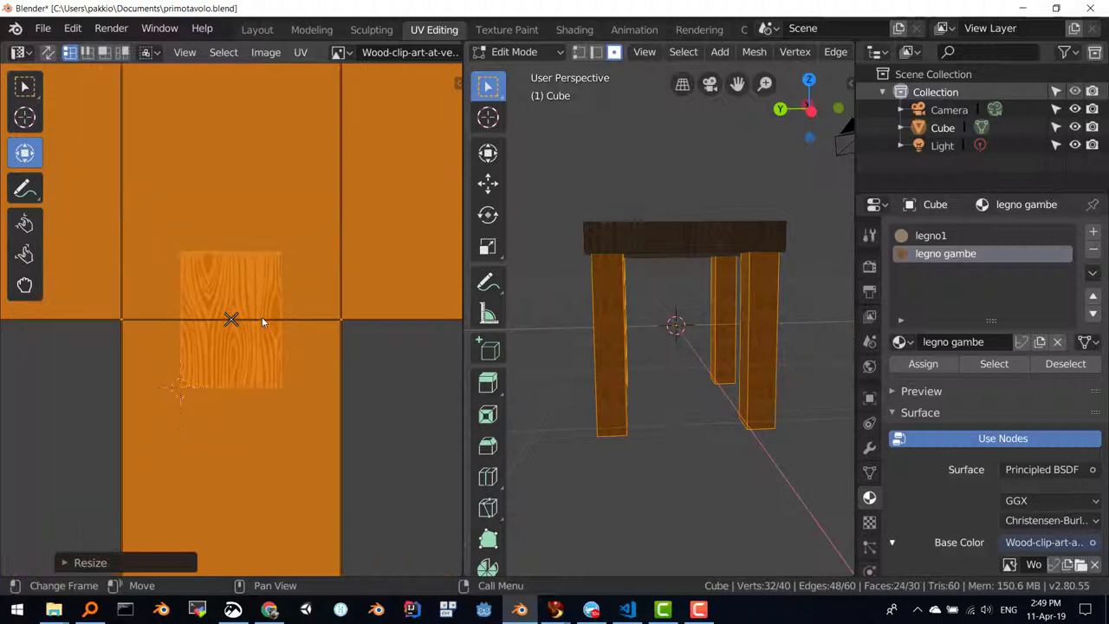
scroll(260, 316, down, 3)
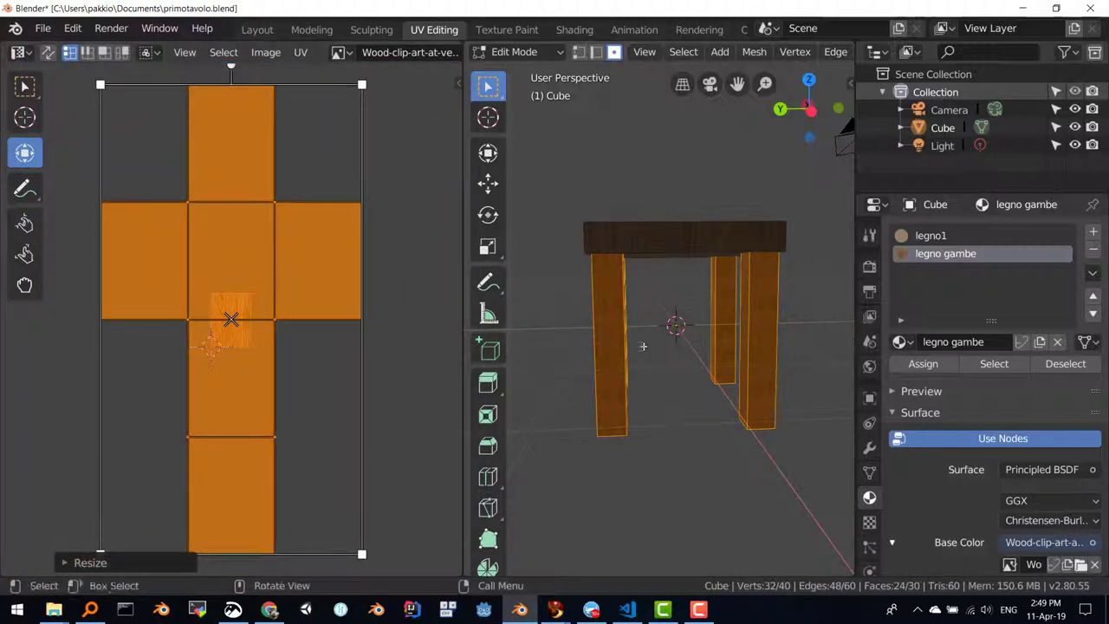
scroll(244, 279, up, 3)
scroll(244, 273, up, 1)
mouse_move(624, 364)
middle_down()
mouse_move(566, 331)
mouse_move(706, 324)
middle_up()
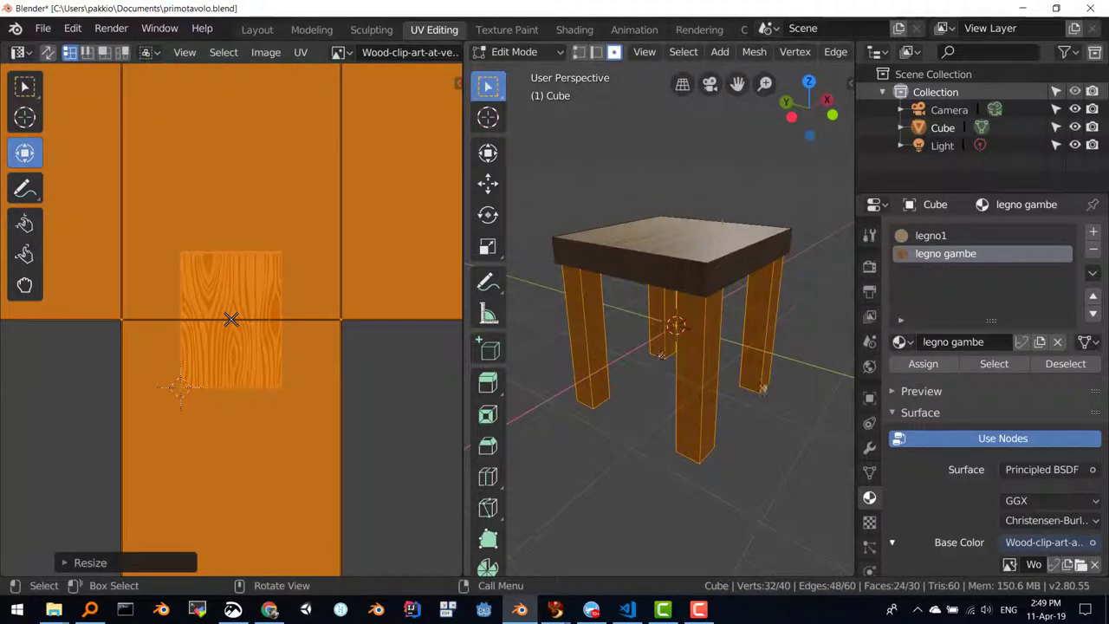
scroll(382, 303, down, 3)
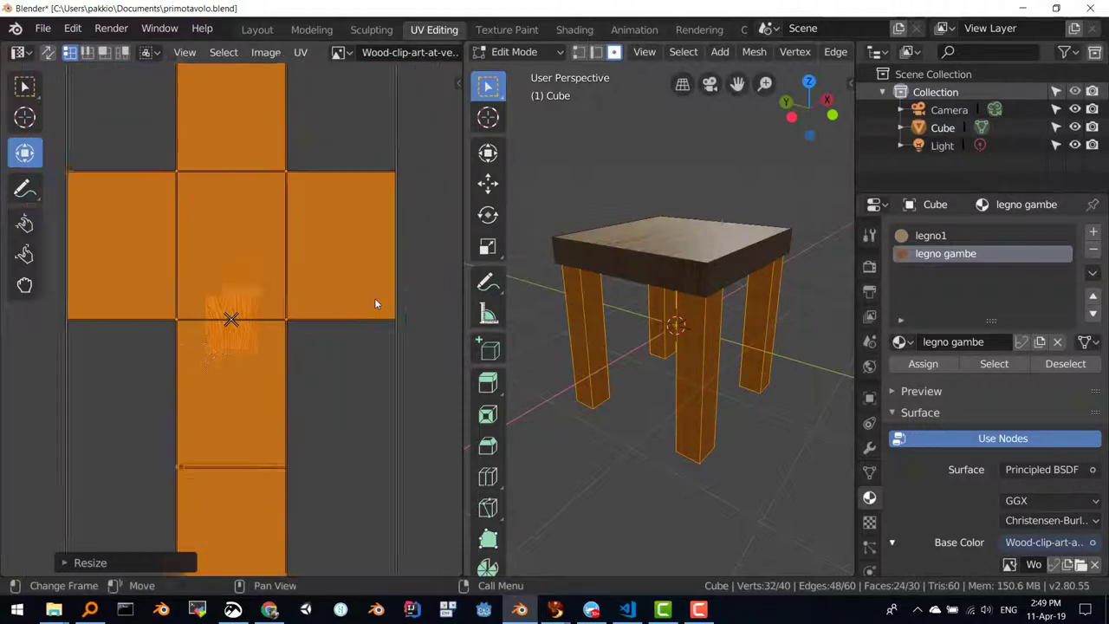
scroll(374, 303, down, 1)
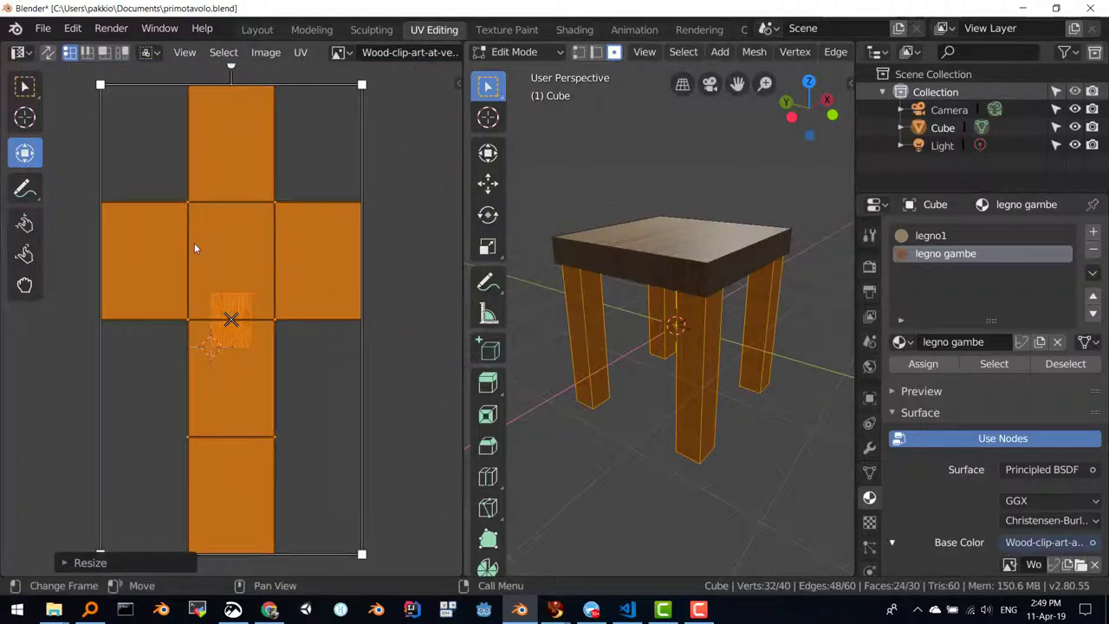
scroll(641, 420, up, 1)
scroll(641, 420, up, 3)
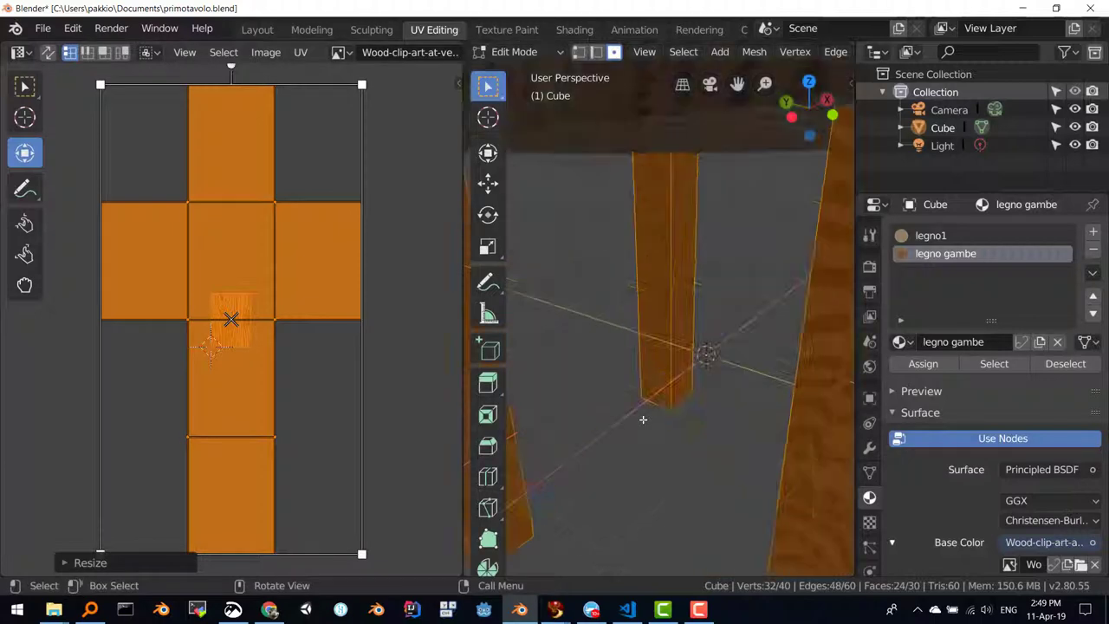
scroll(643, 421, down, 2)
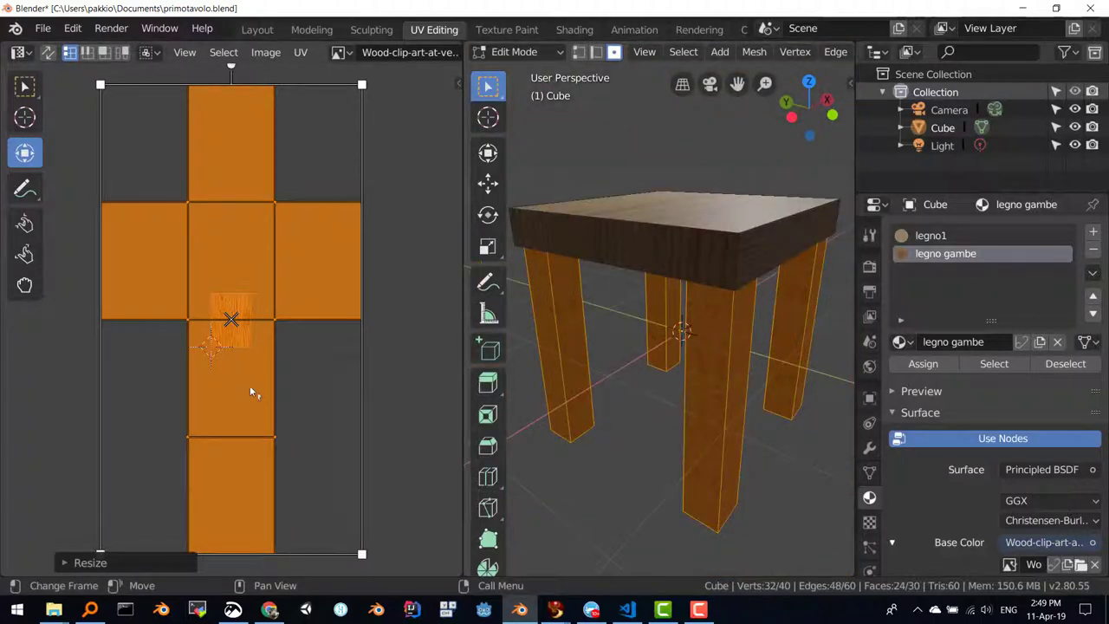
Step: Rotate the legs' UVs 90° and narrow them horizontally along X
text(r90)
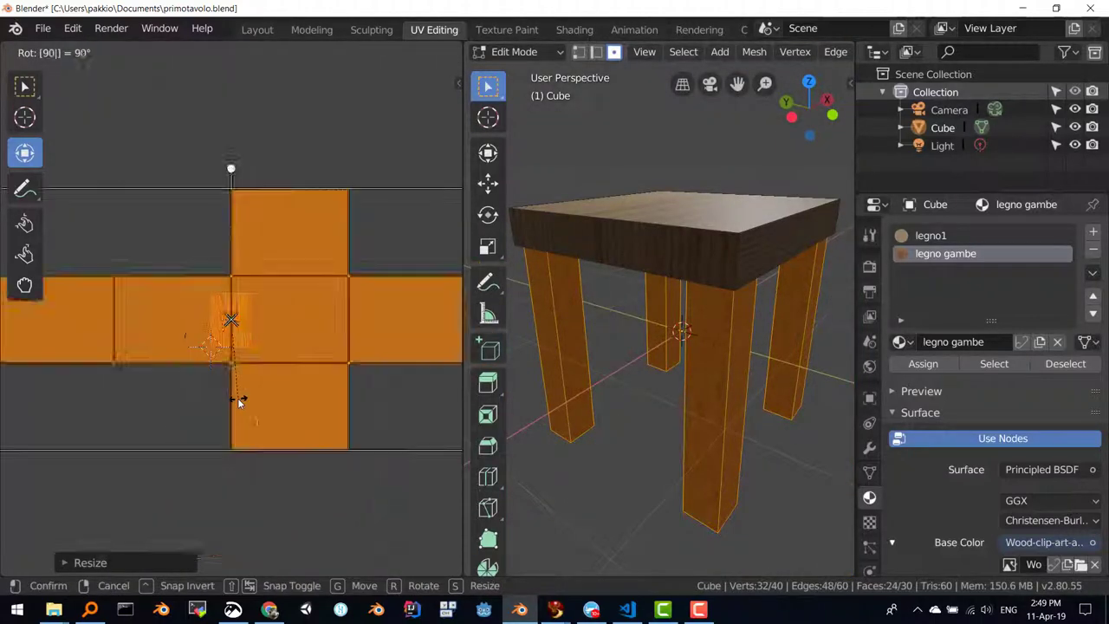
key(Return)
scroll(604, 421, up, 5)
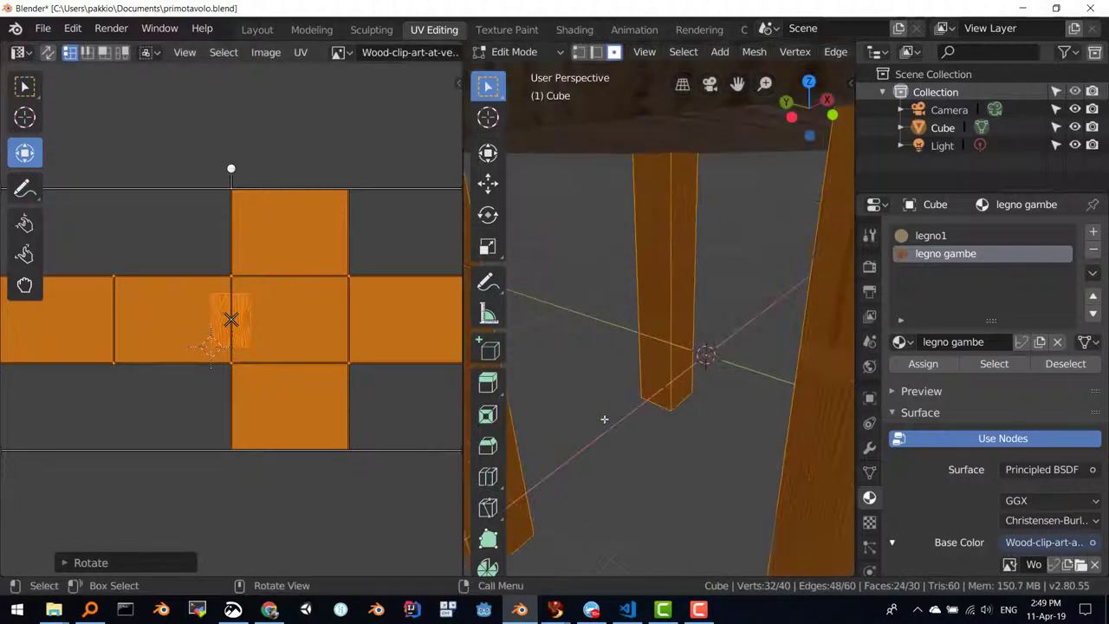
scroll(605, 419, down, 2)
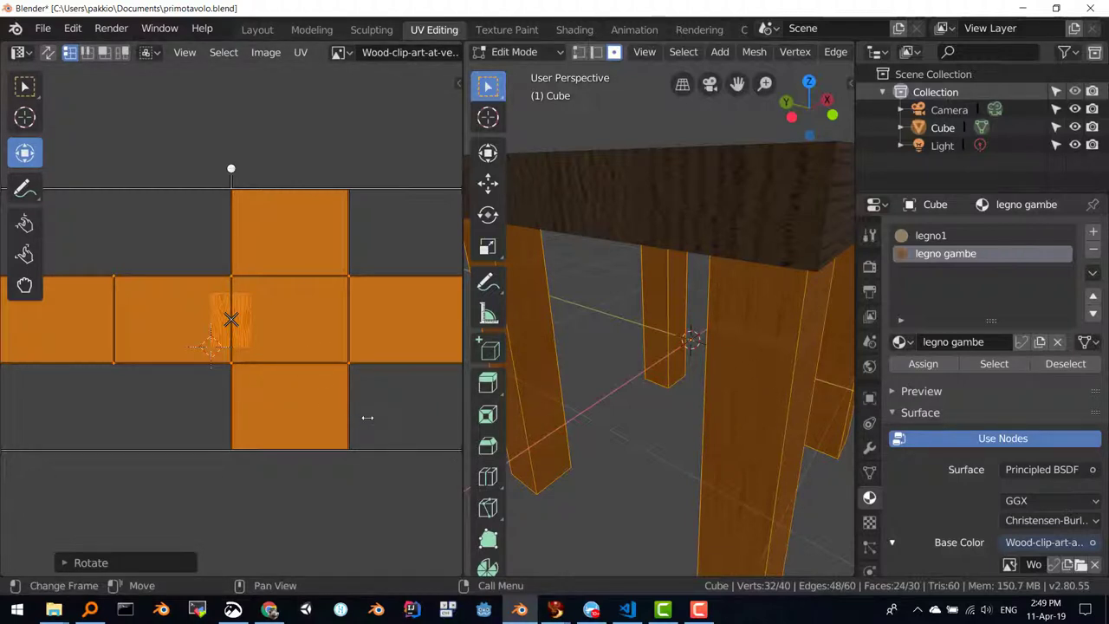
key(s)
key(x)
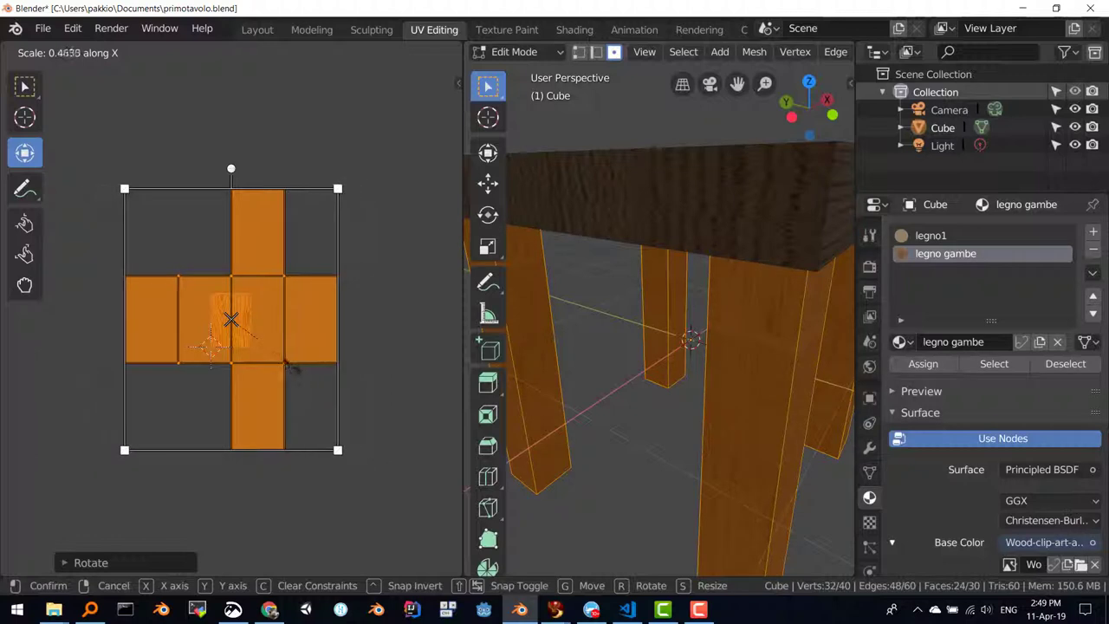
click(254, 328)
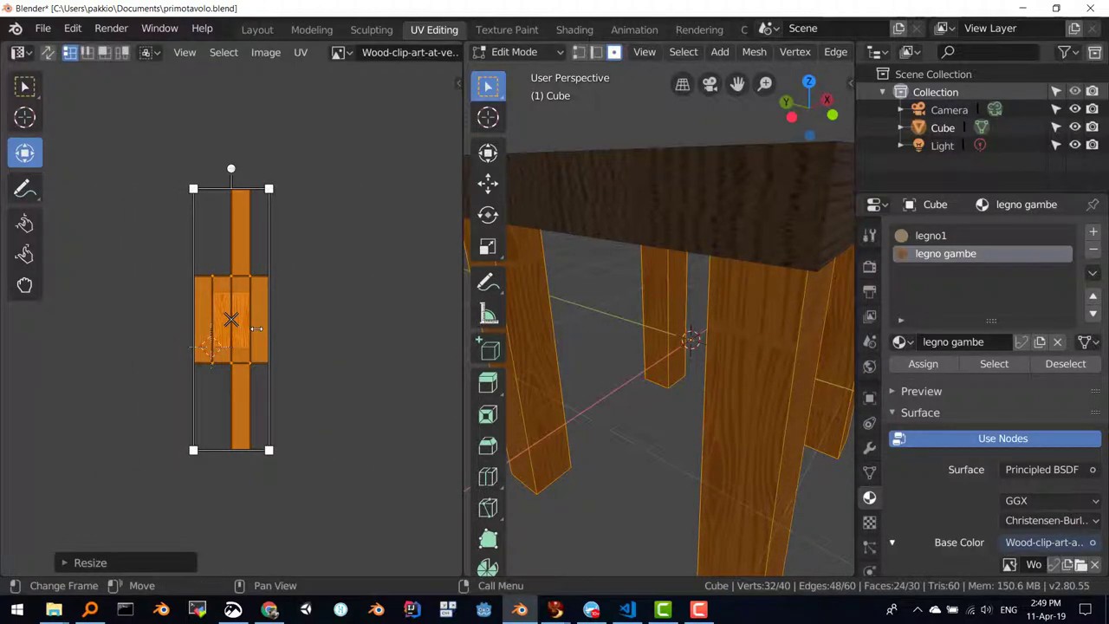
Step: Move the UV layout upward so the grain runs lengthwise along the legs
key(g)
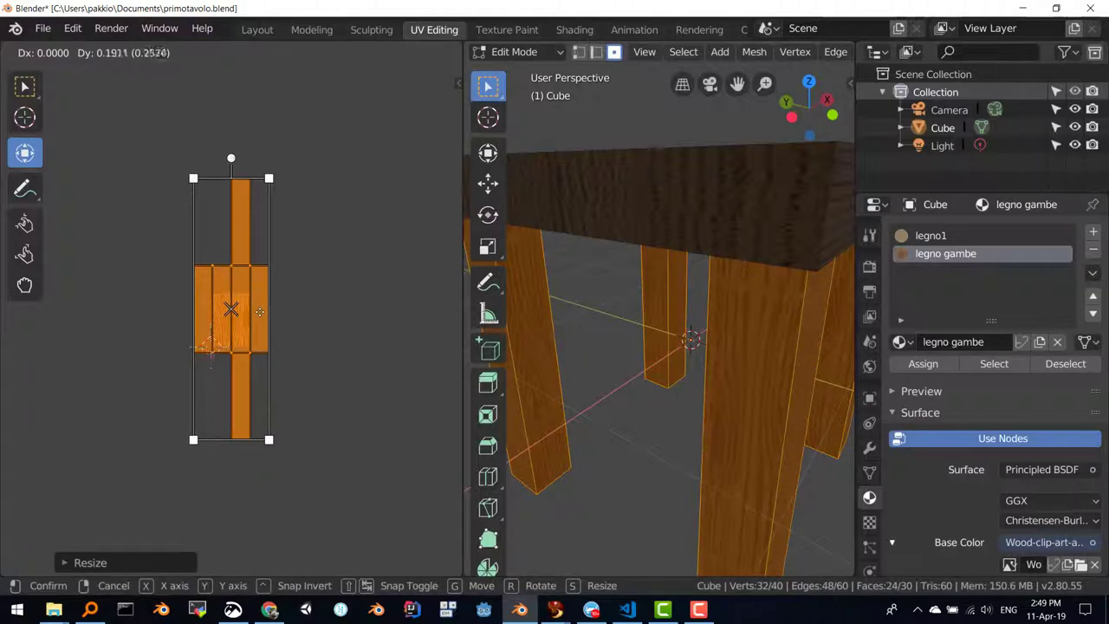
click(259, 302)
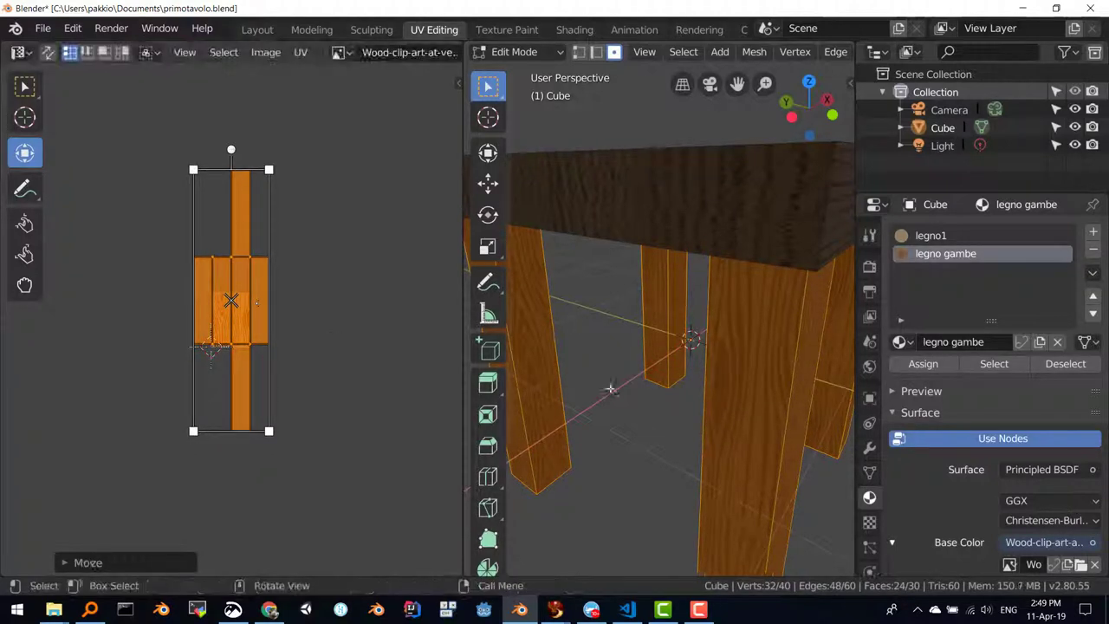
mouse_move(609, 388)
middle_down()
mouse_move(608, 401)
mouse_move(666, 365)
mouse_move(475, 385)
mouse_move(708, 404)
mouse_move(814, 392)
middle_up()
scroll(608, 401, up, 3)
scroll(608, 401, down, 3)
Step: Return to Object Mode and start a Collada (.dae) export of the table
key(Tab)
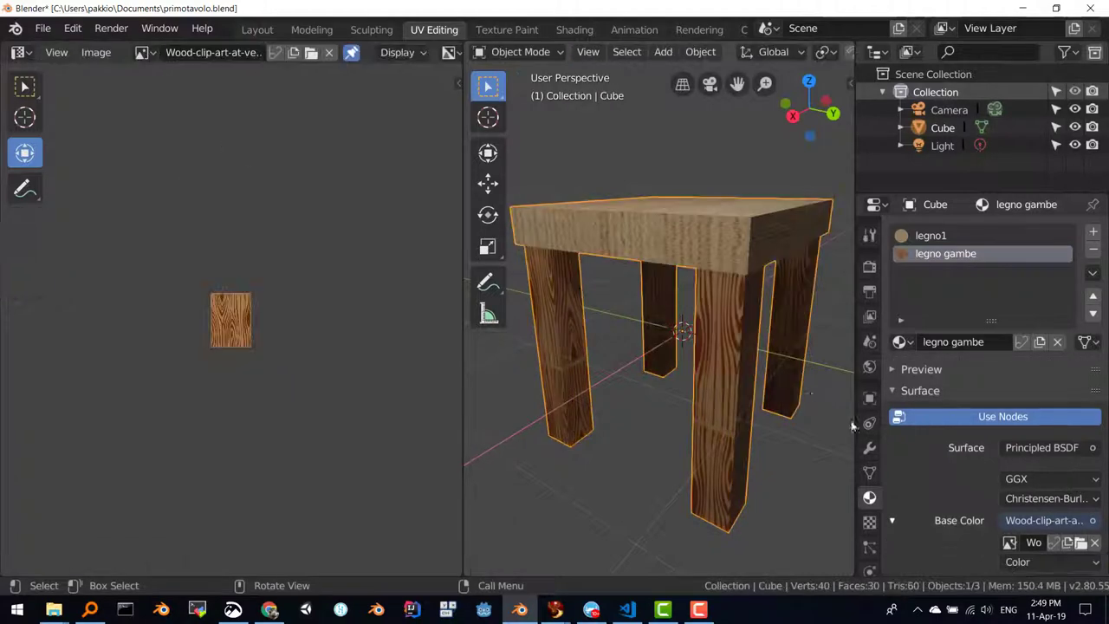
scroll(724, 366, down, 3)
scroll(708, 347, up, 2)
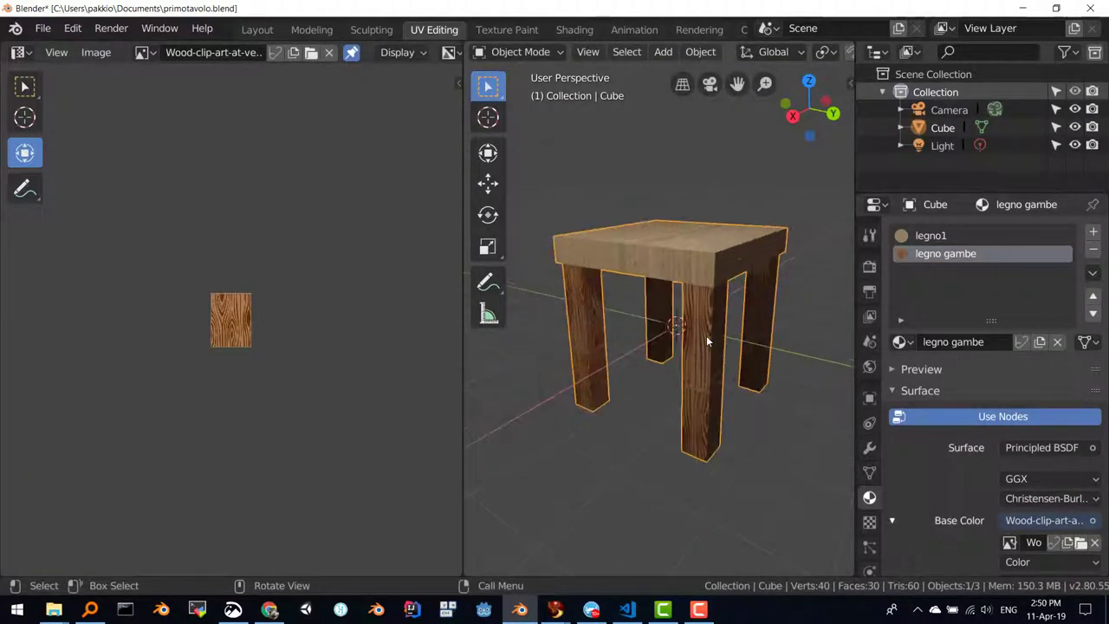
mouse_move(706, 342)
middle_down()
mouse_move(644, 260)
mouse_move(624, 312)
mouse_move(603, 295)
middle_up()
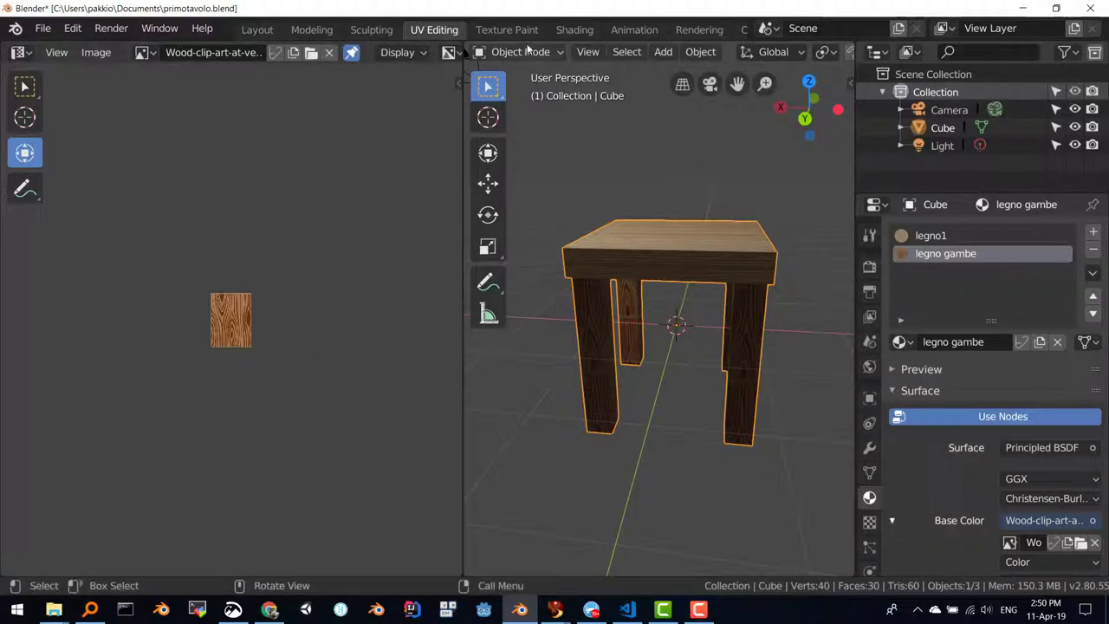
click(43, 28)
mouse_move(70, 374)
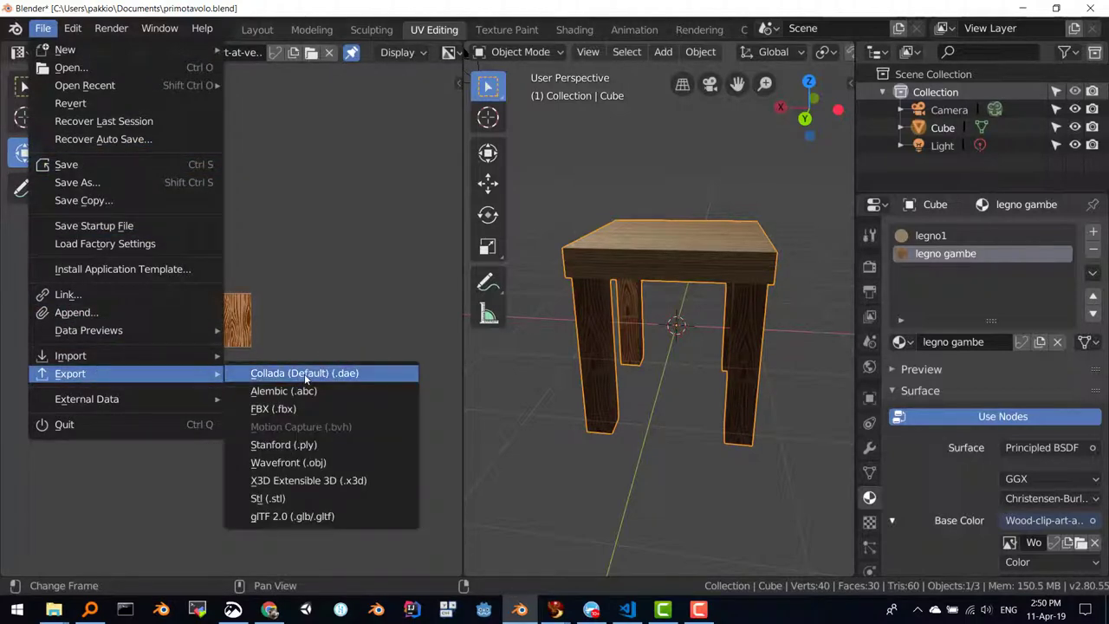
click(304, 373)
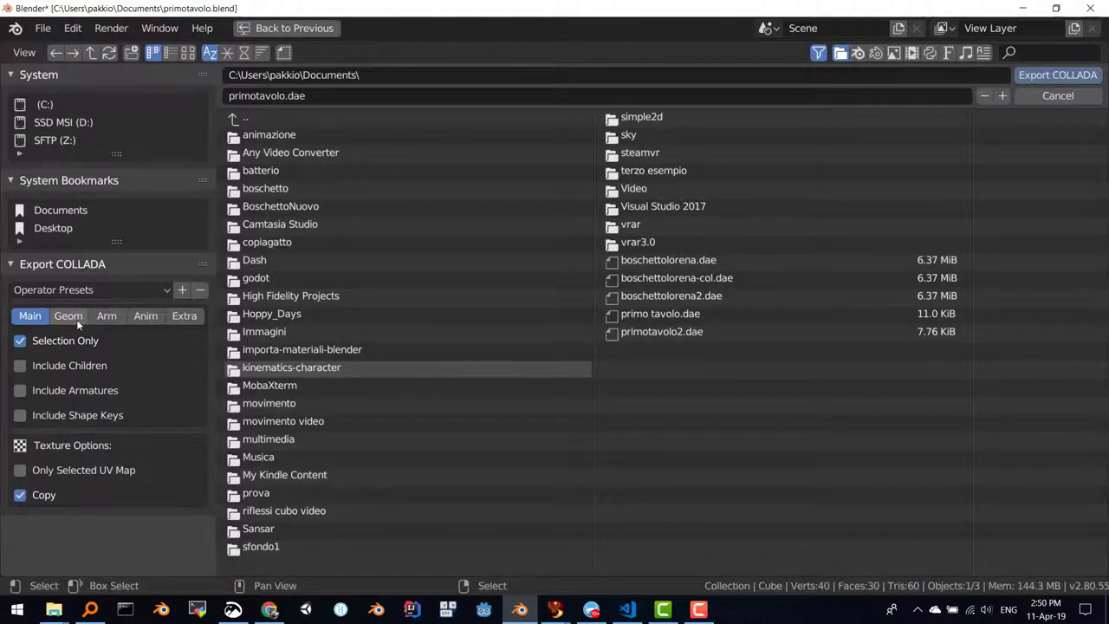
Step: Review the Collada export option tabs: extra, geometry, armature and main
click(184, 317)
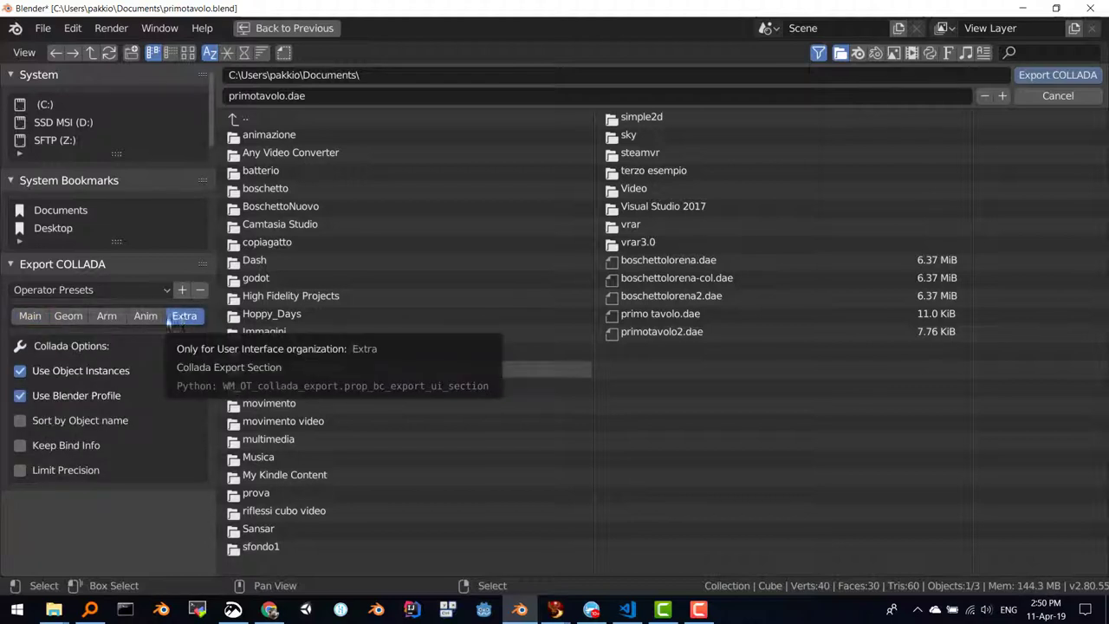
click(69, 318)
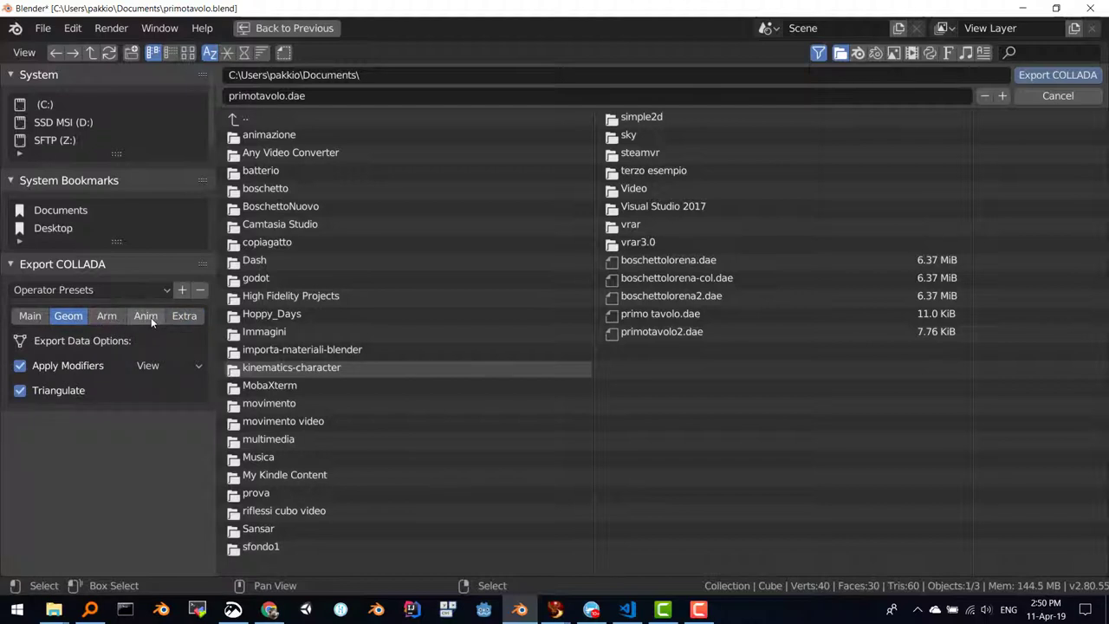
click(111, 317)
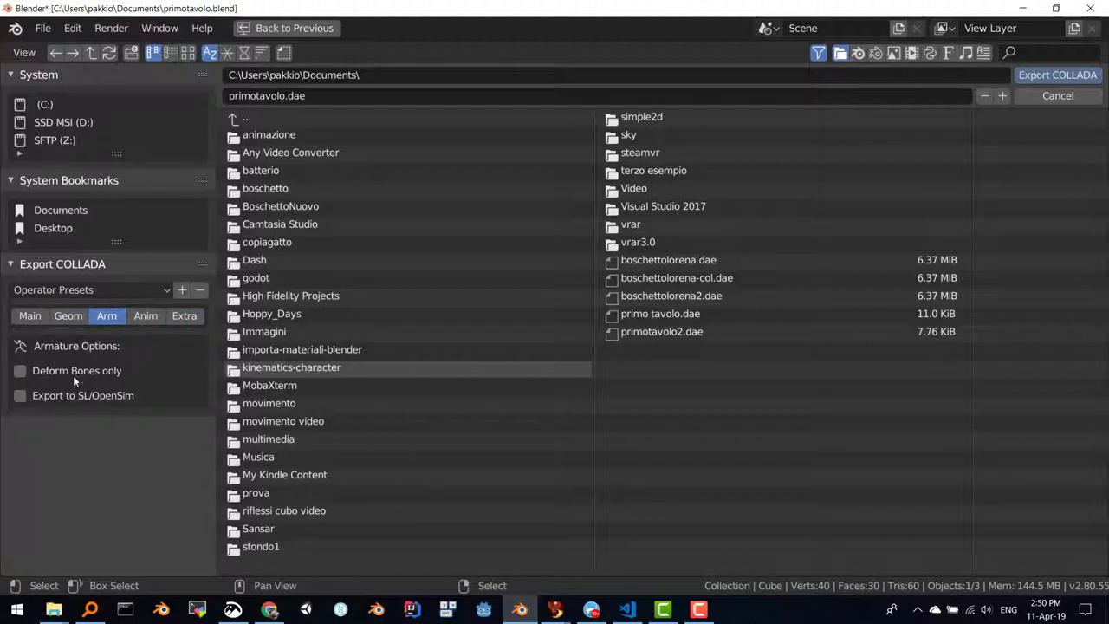
click(192, 317)
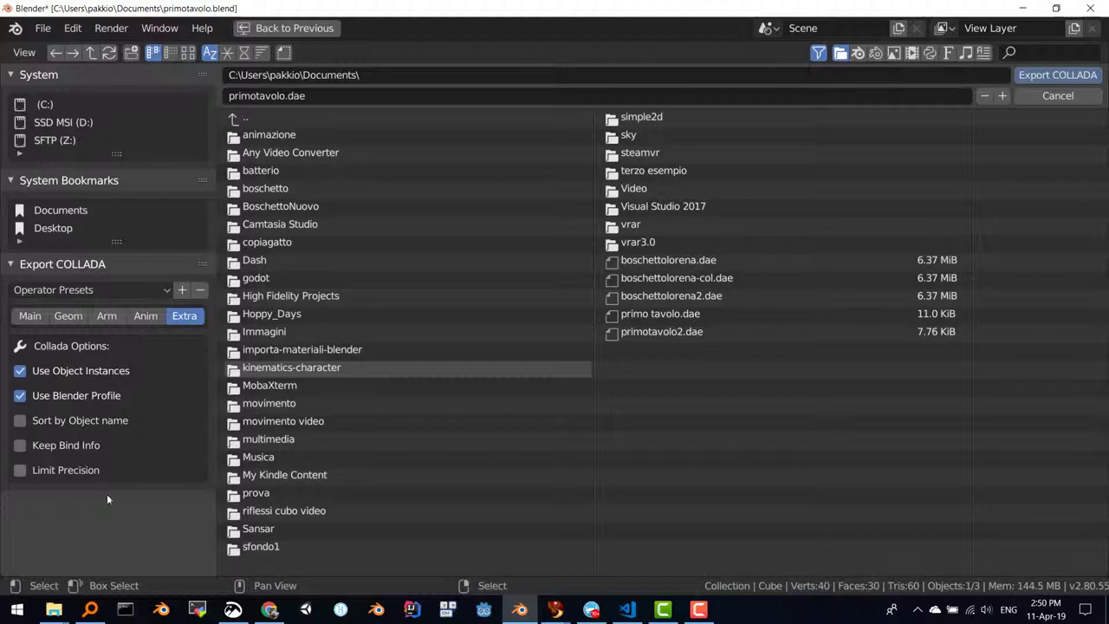
click(28, 317)
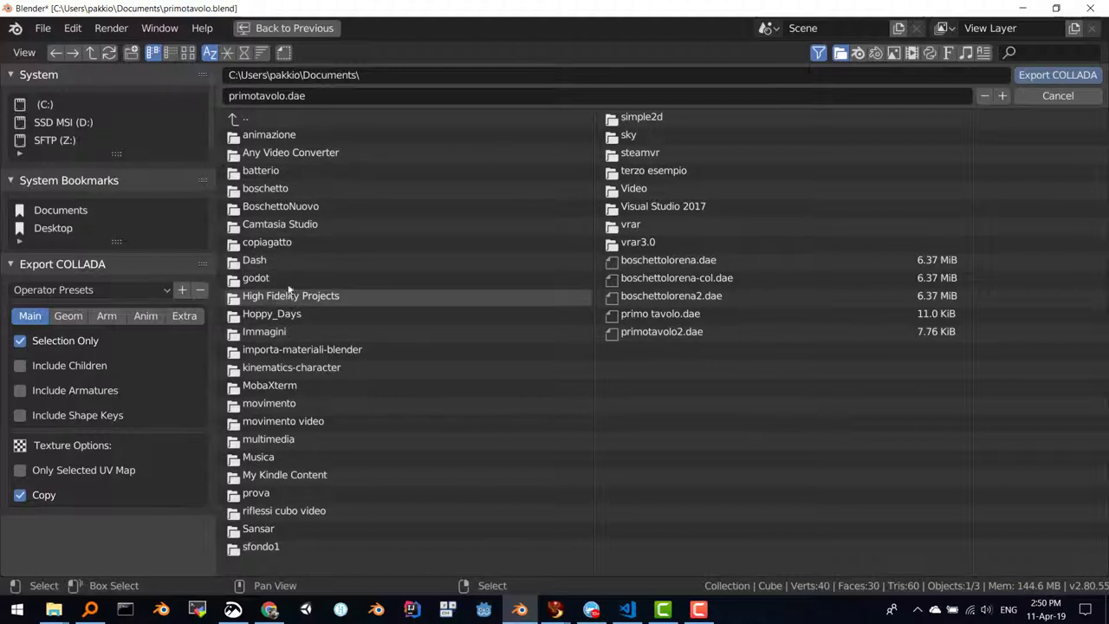
Step: Export the table as 'primotavolocon due texture.dae' into the Downloads natural oak texture folder
click(246, 119)
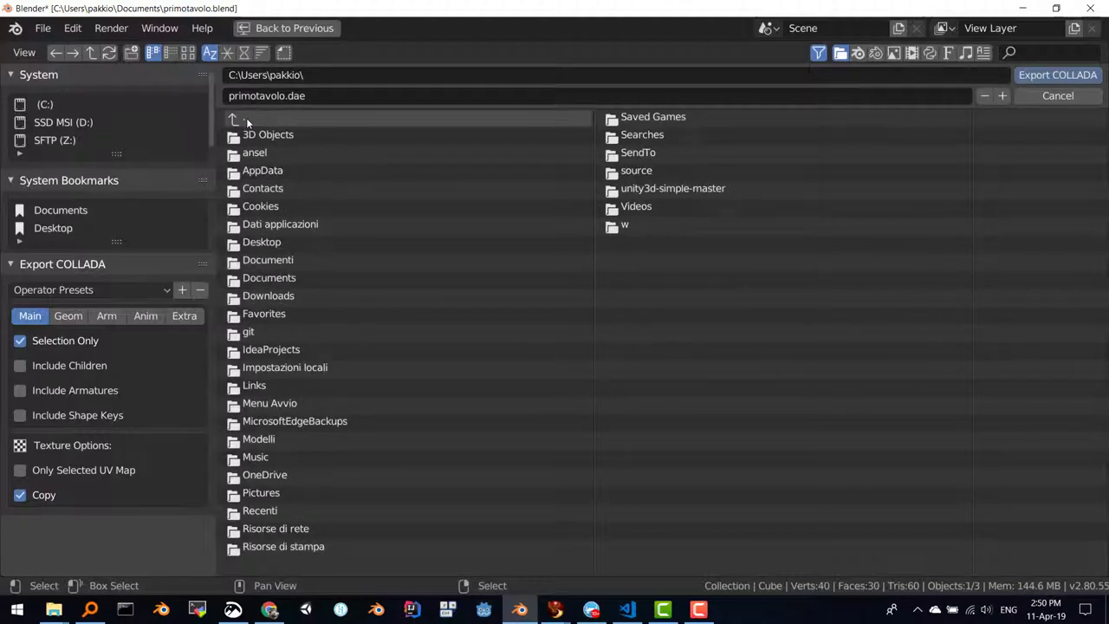
click(273, 295)
click(291, 139)
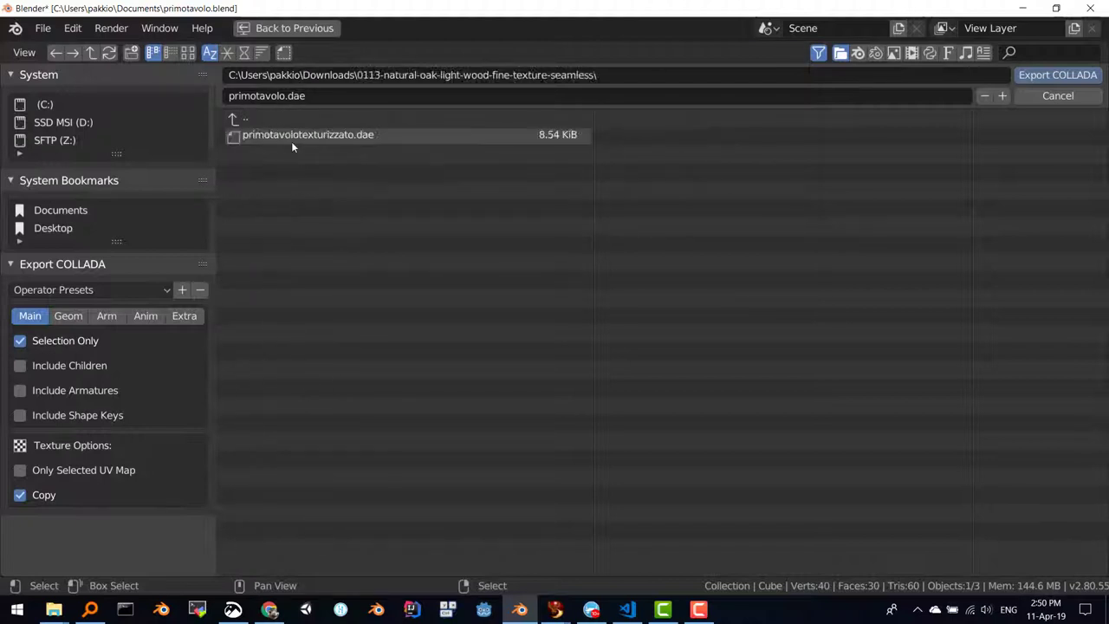
click(261, 97)
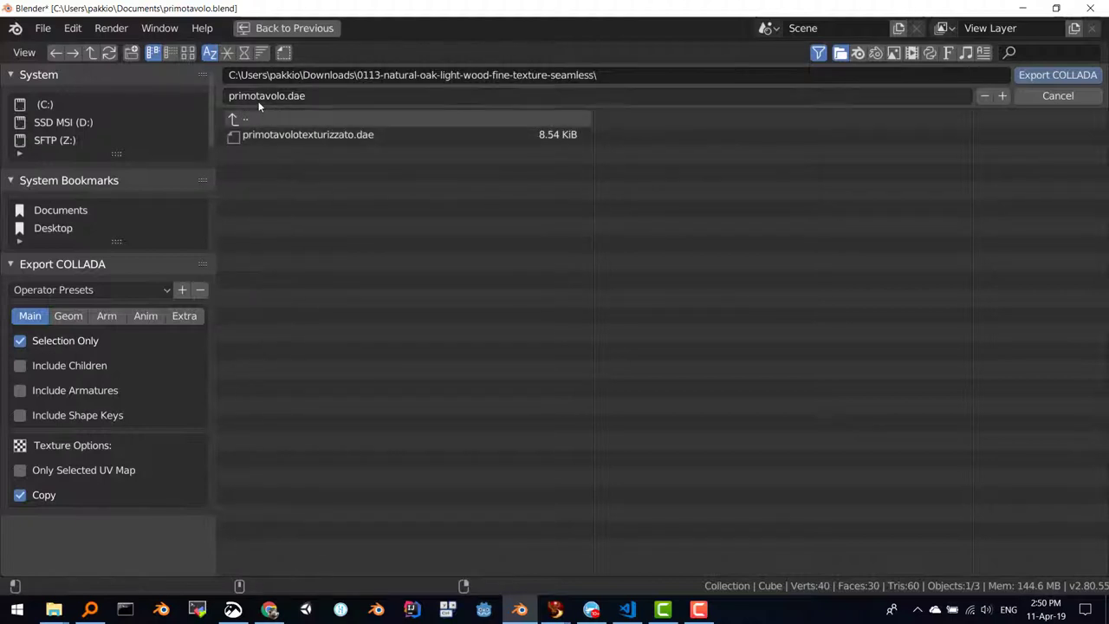
click(286, 96)
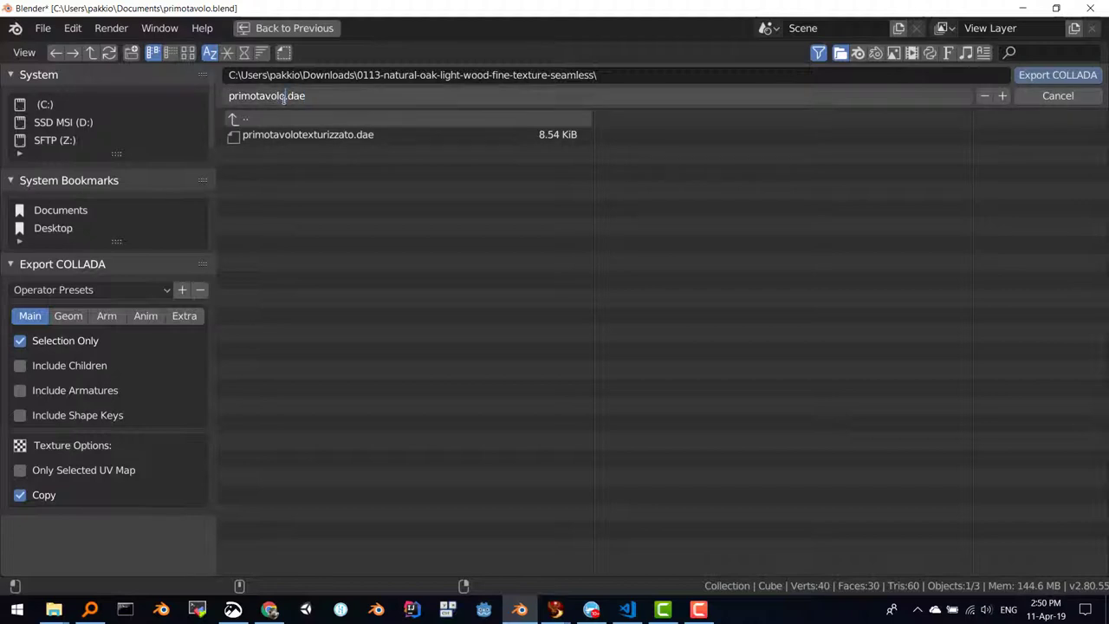
text(con)
text( due texture)
key(Return)
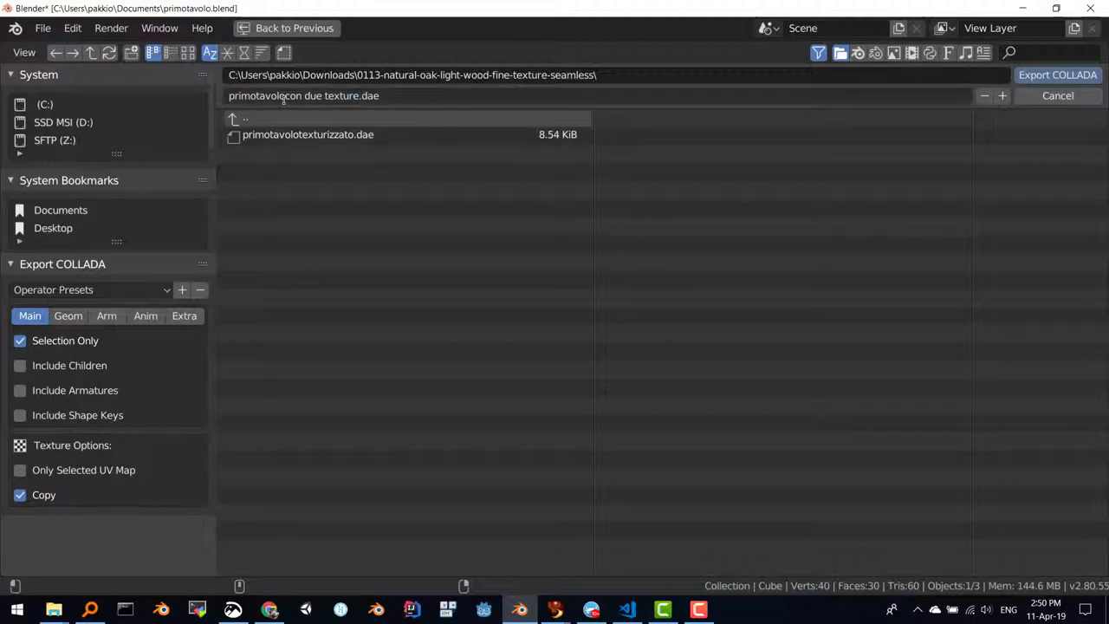
key(Return)
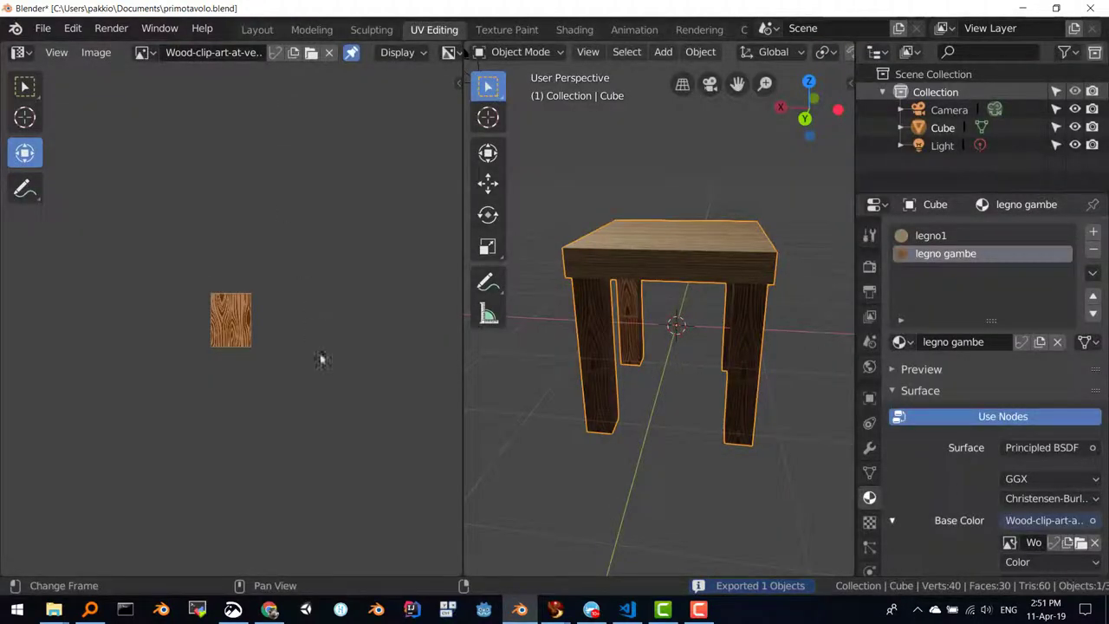
right_click(557, 613)
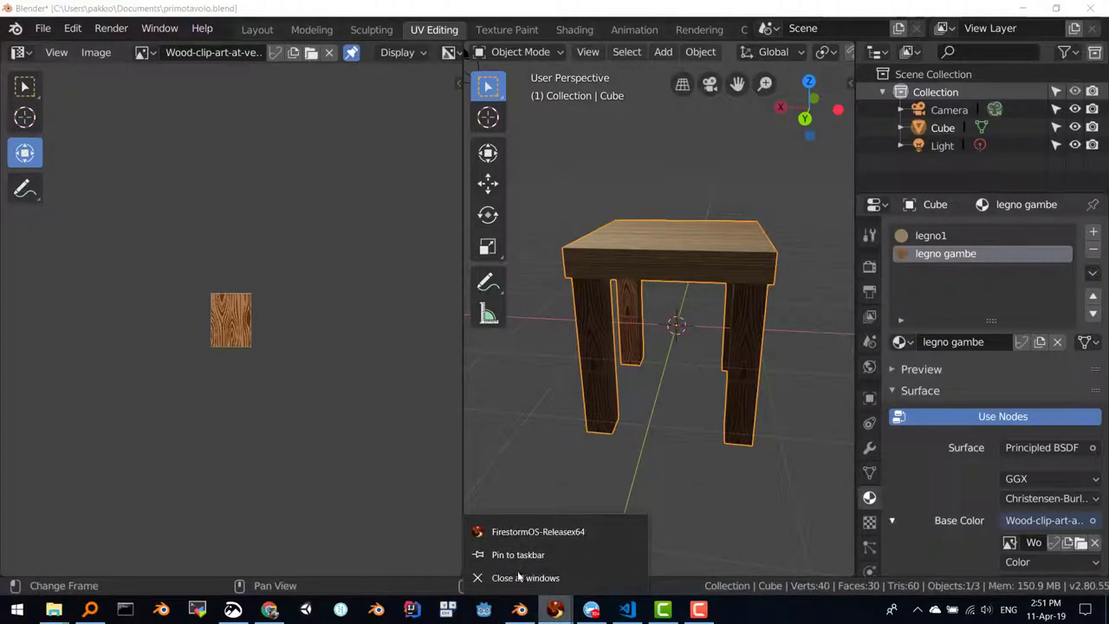
Step: In Firestorm, start a mesh model upload from the Build menu
click(557, 614)
click(476, 542)
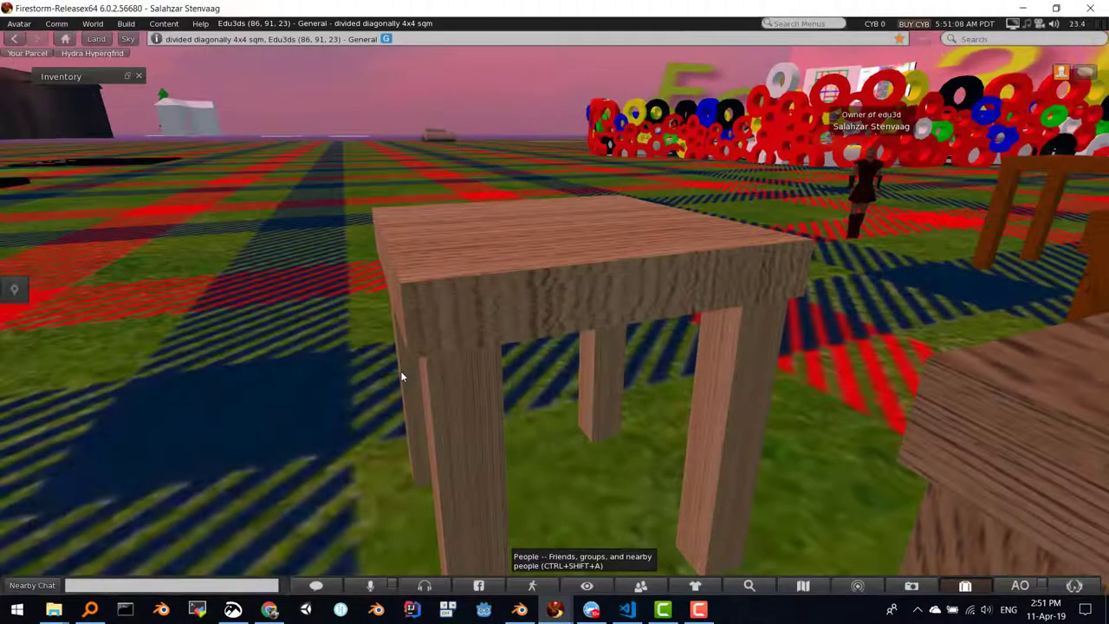
scroll(401, 379, down, 5)
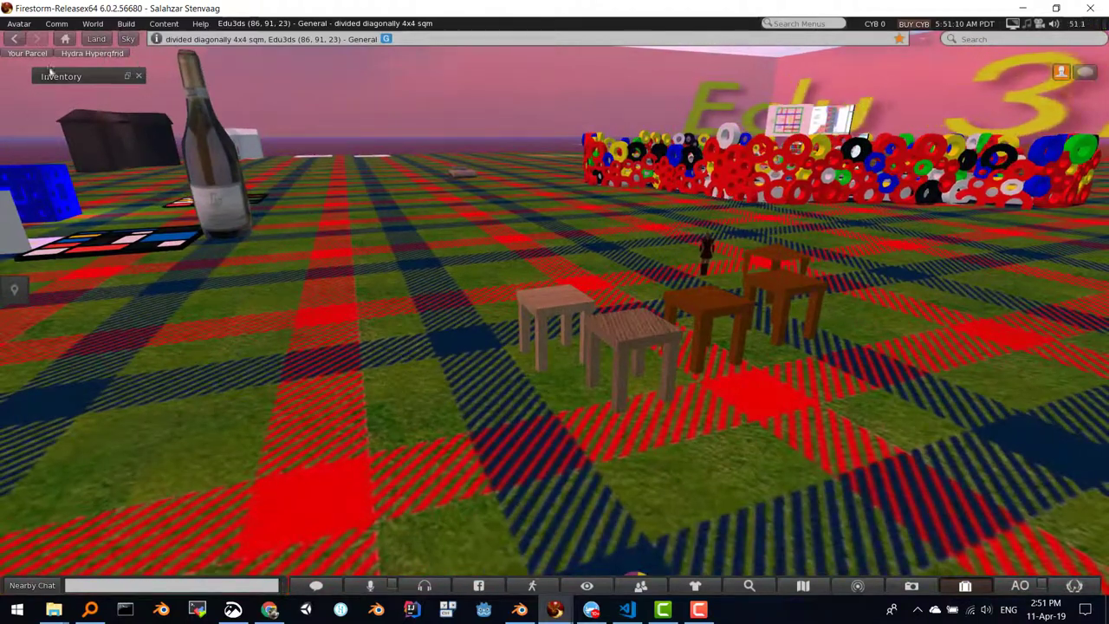
click(126, 24)
mouse_move(136, 208)
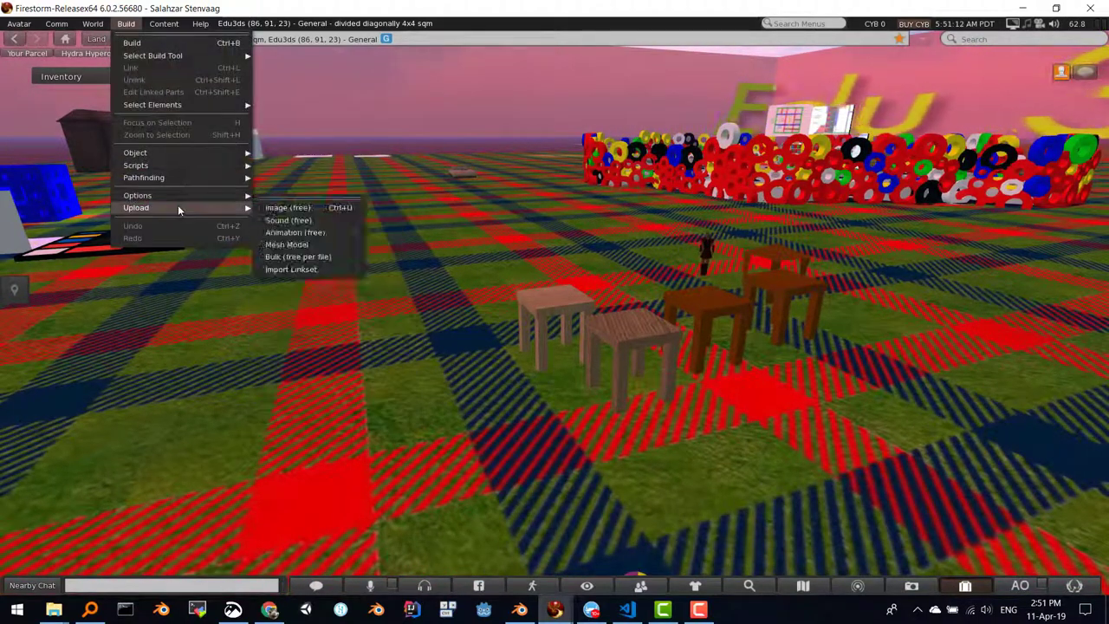
click(301, 246)
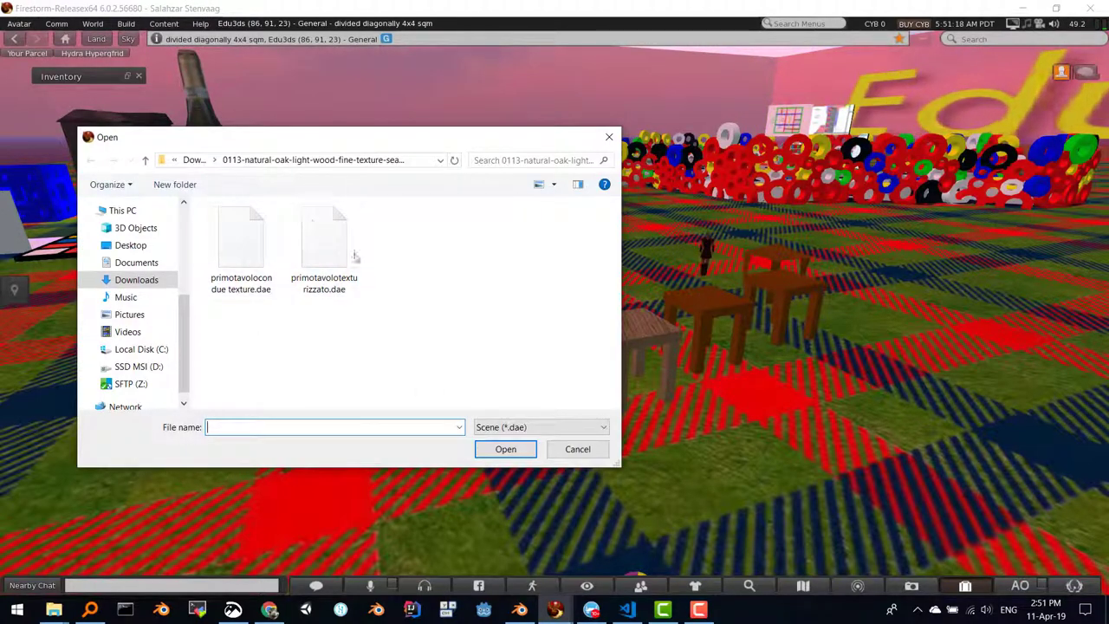
Step: Show the Open dialog in Details view and select primotavolocon due texture.dae for its options
click(554, 184)
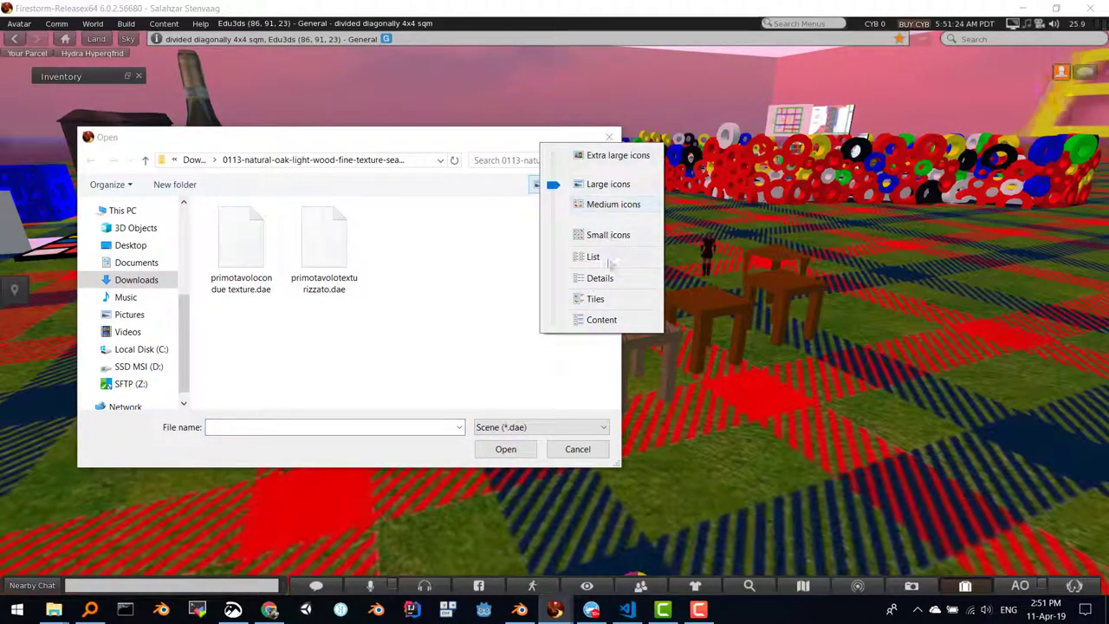
click(600, 278)
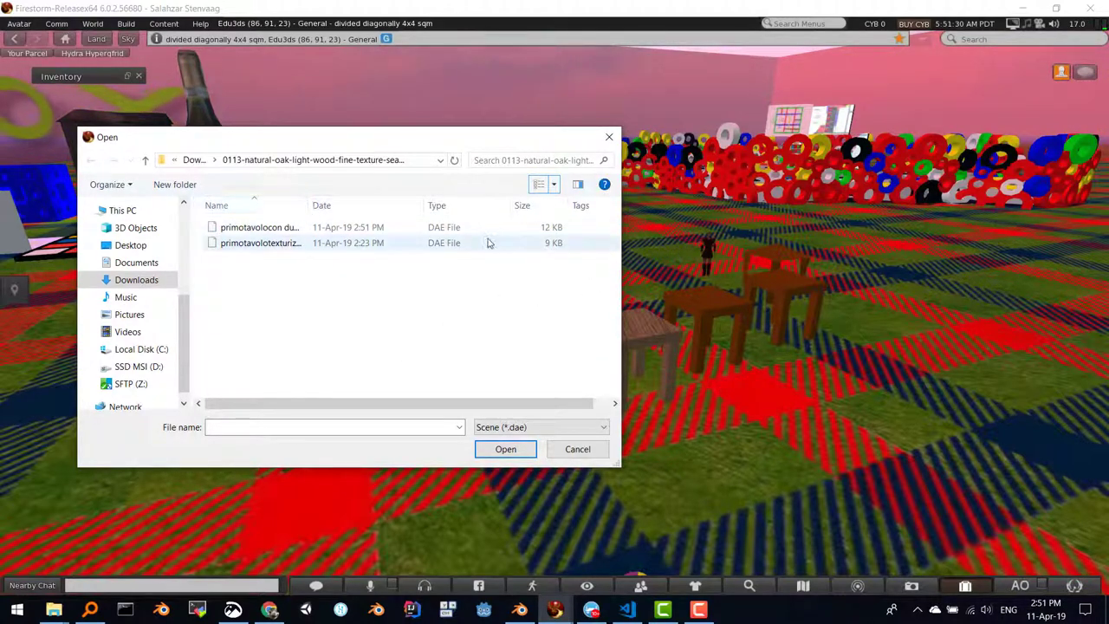
click(257, 229)
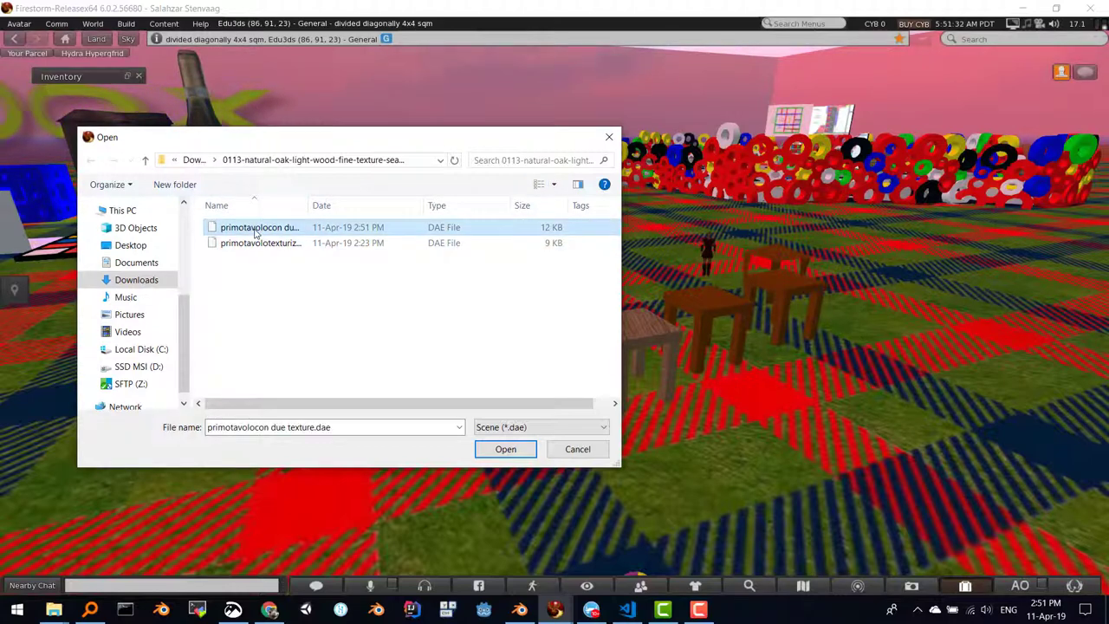
right_click(254, 231)
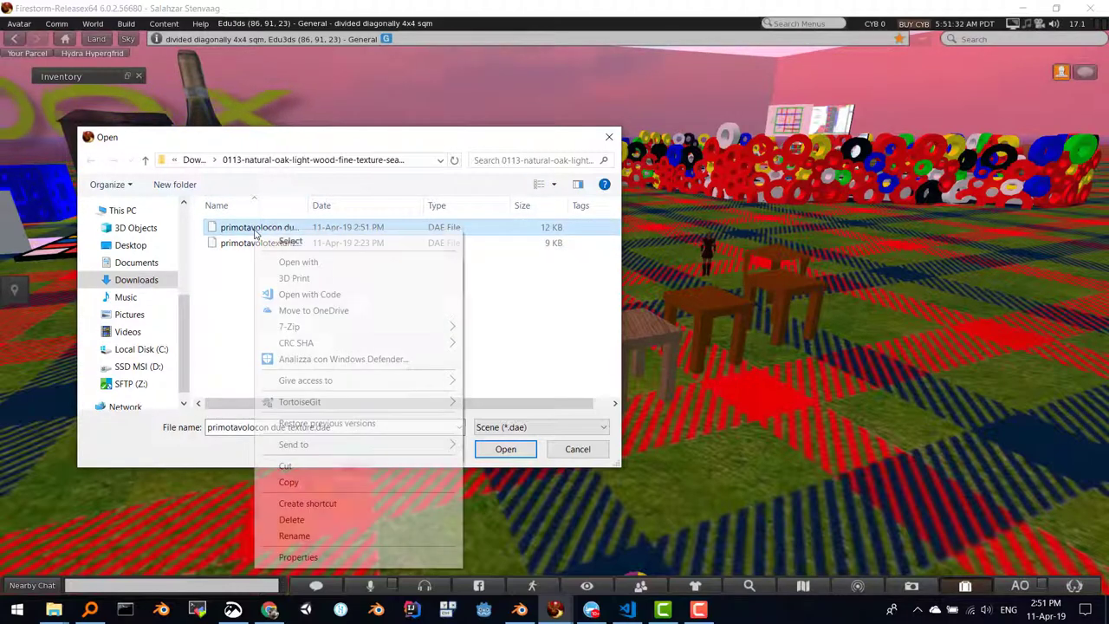
Step: Open primotavolocon due texture.dae in Visual Studio Code, browse its COLLADA XML, and bring up Find
click(309, 295)
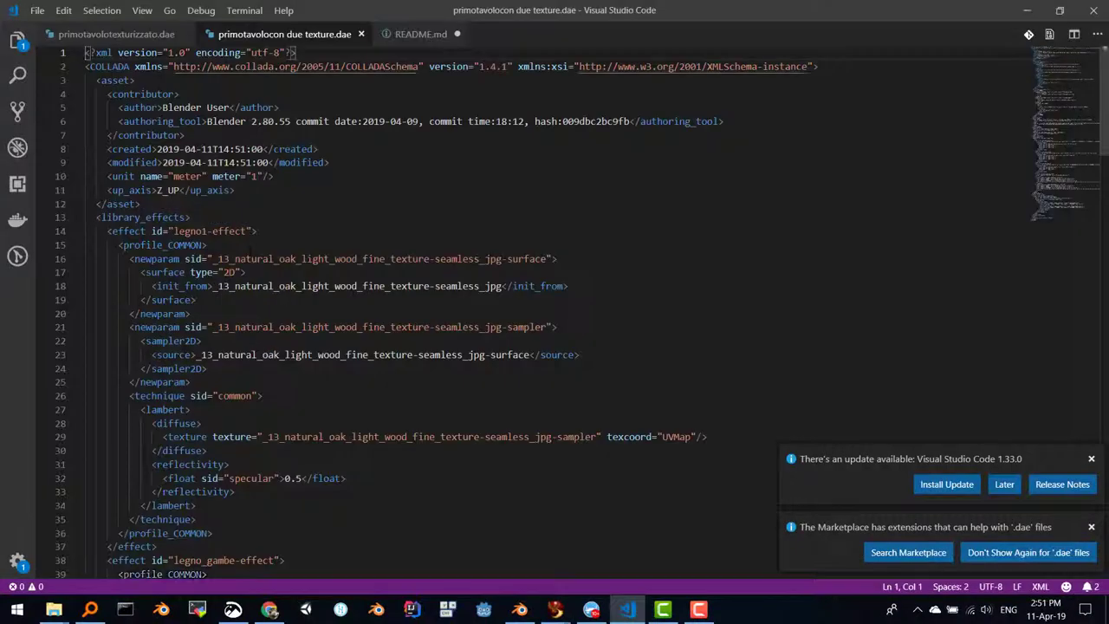
scroll(554, 312, down, 4)
scroll(554, 312, down, 3)
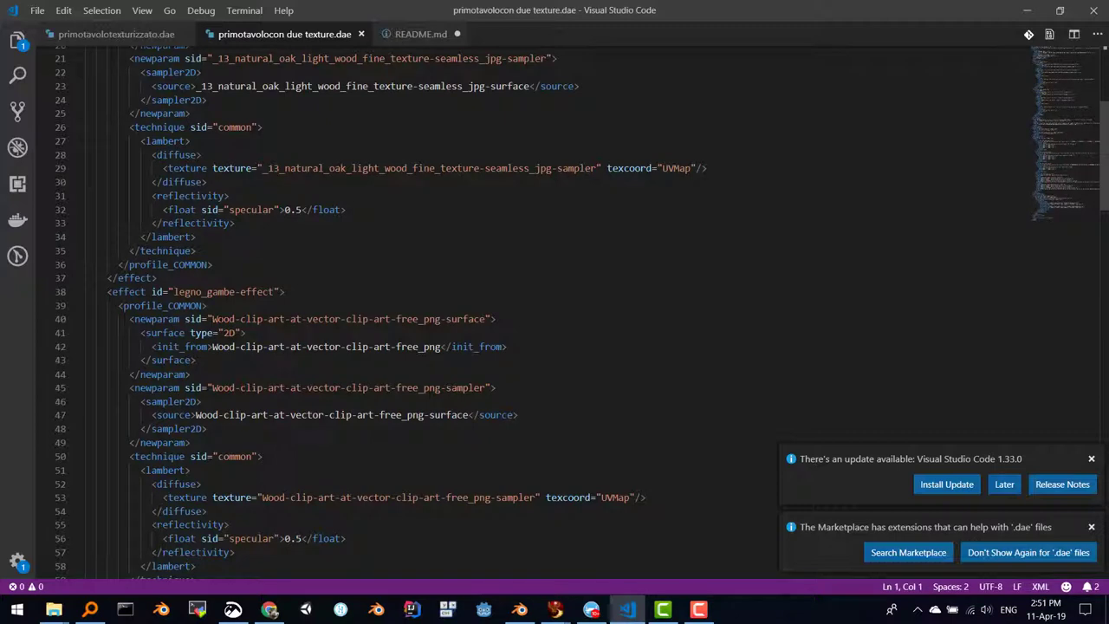
scroll(257, 319, up, 4)
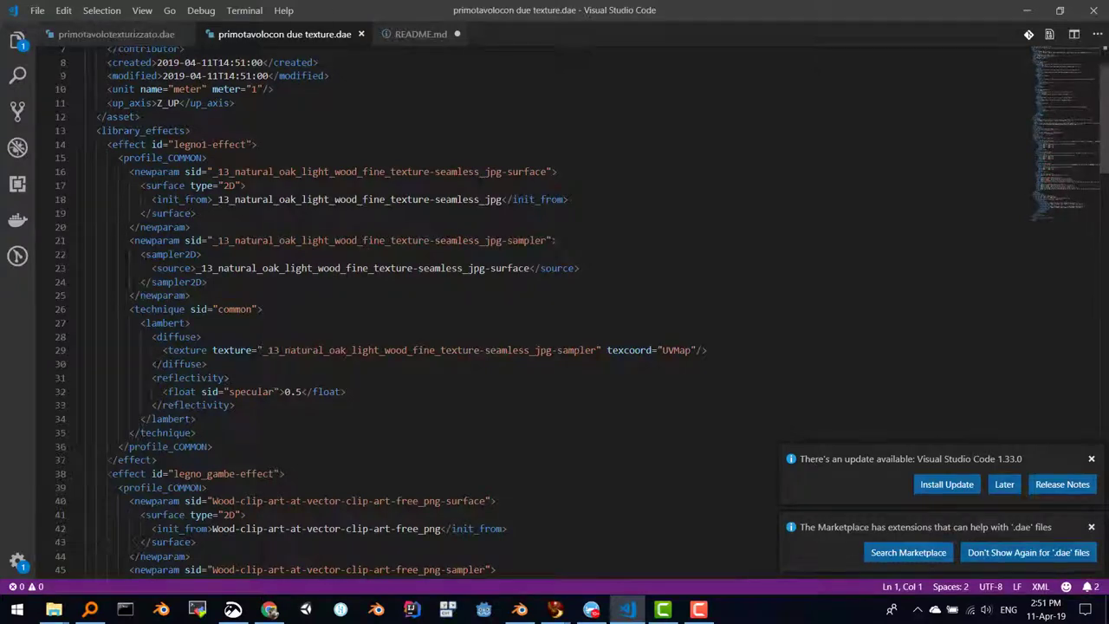
scroll(520, 312, up, 2)
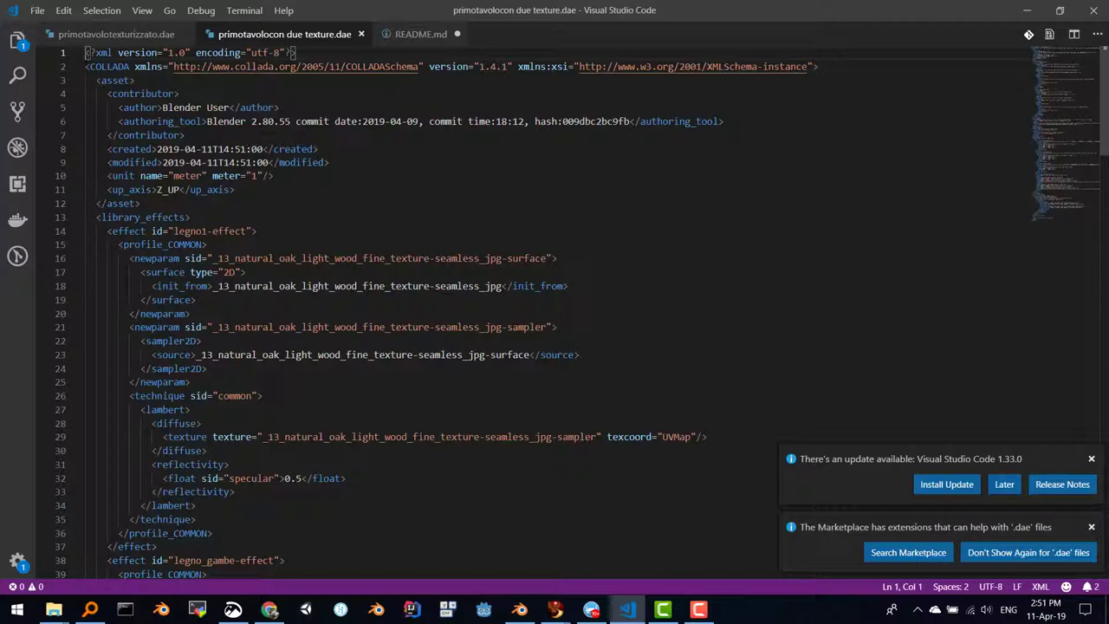
scroll(520, 312, down, 2)
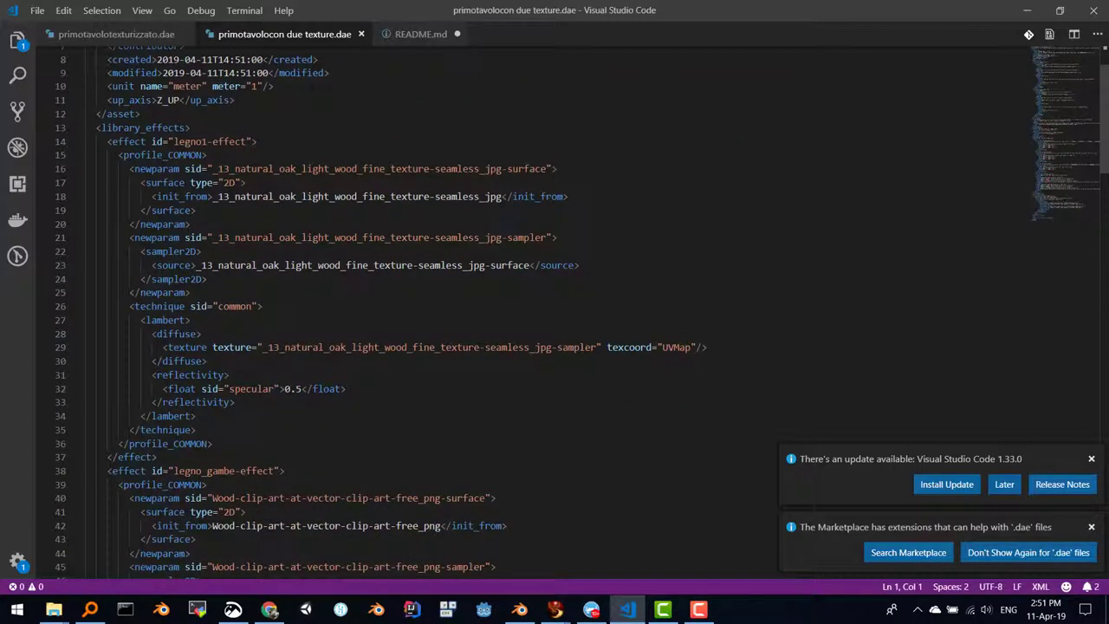
scroll(520, 312, down, 2)
scroll(520, 312, down, 4)
scroll(520, 312, down, 2)
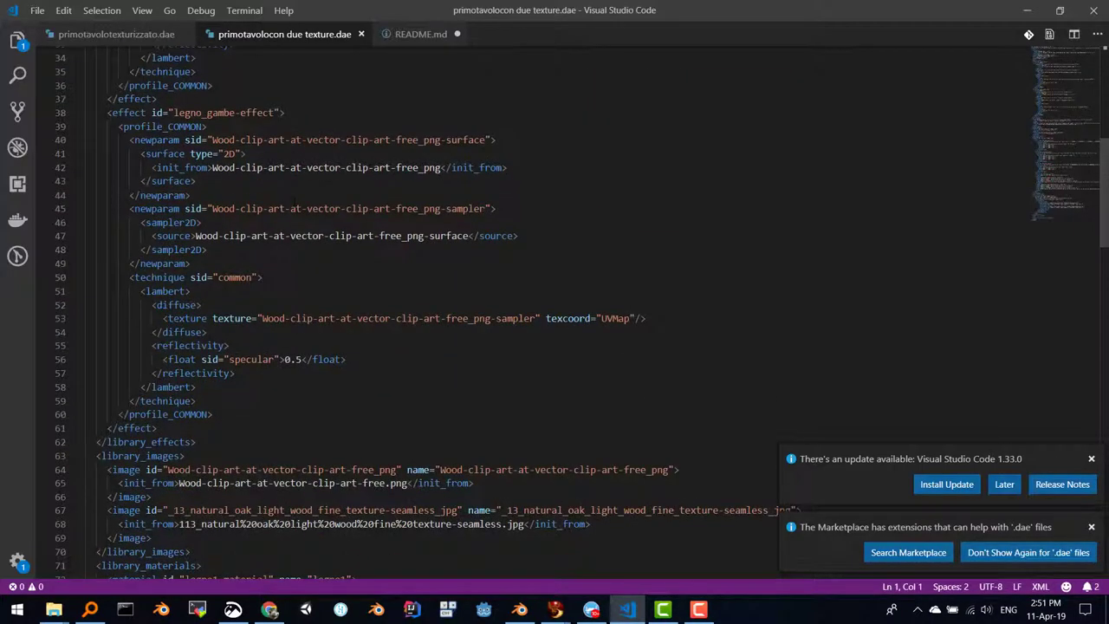
scroll(520, 311, down, 1)
scroll(520, 312, up, 4)
scroll(519, 311, up, 4)
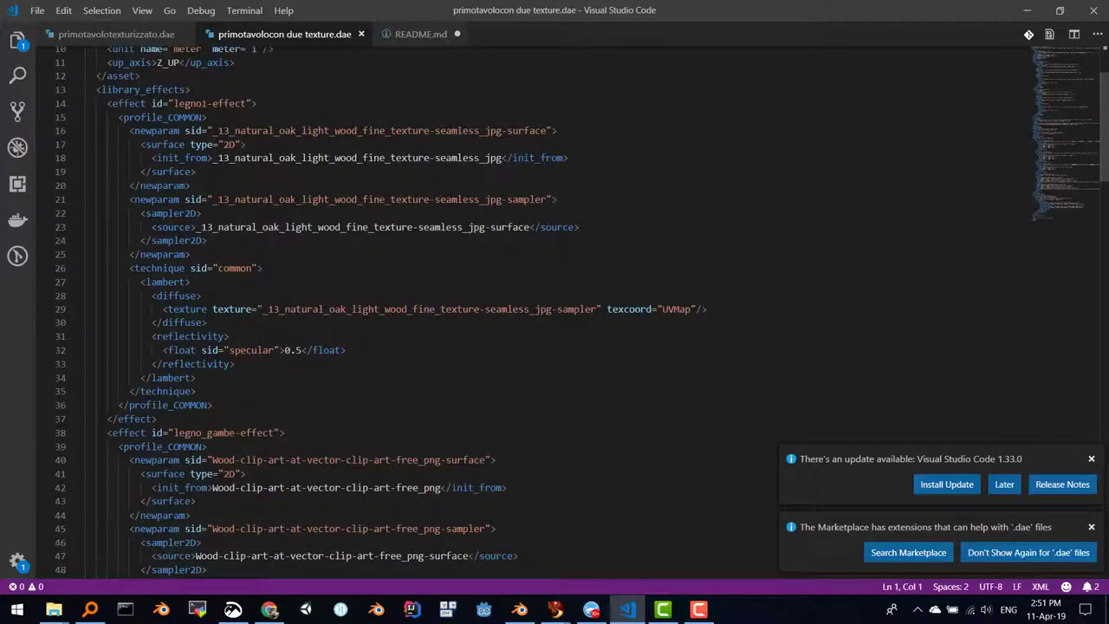
key(ctrl+f)
Step: Search the .dae for '.jpg' to locate the oak image reference, then glance at Blender
text(.)
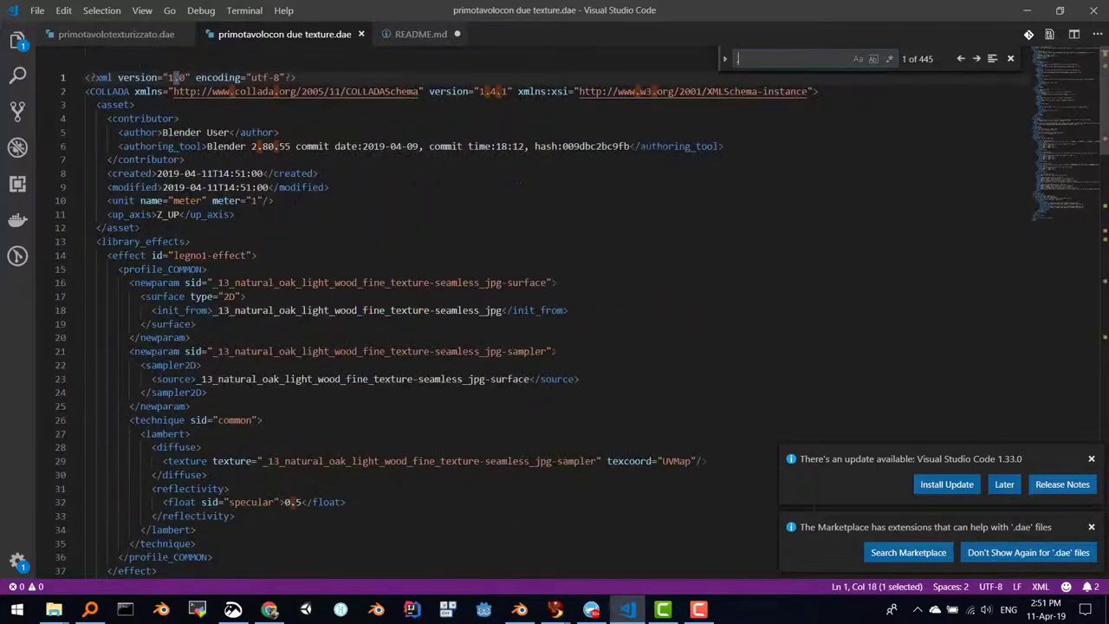
text(jpg)
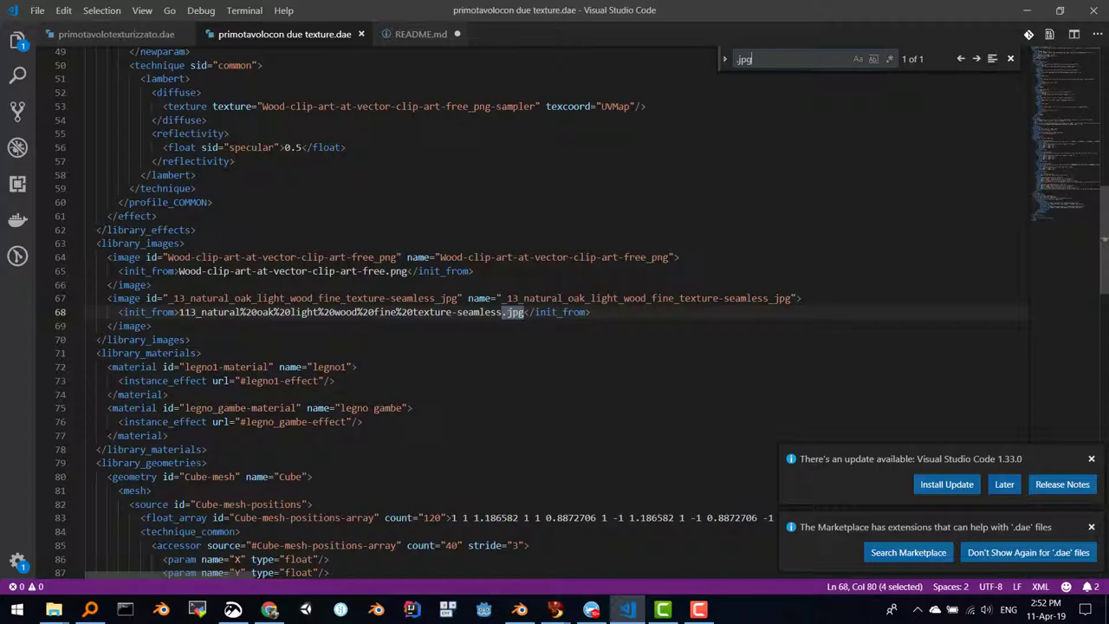
scroll(537, 312, down, 4)
scroll(537, 312, down, 2)
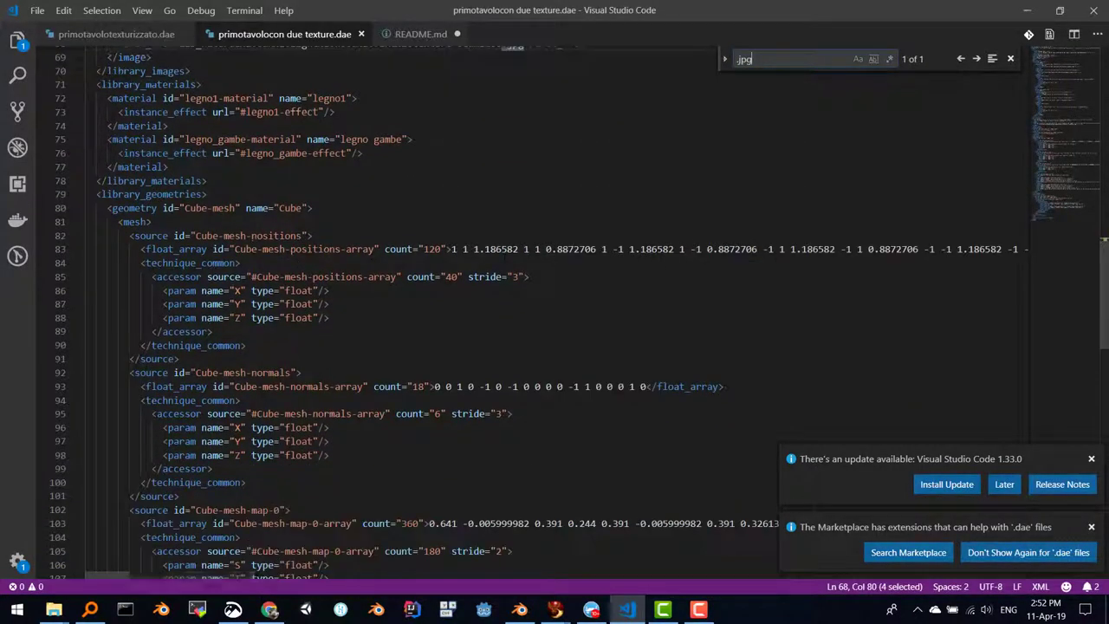
scroll(538, 312, down, 3)
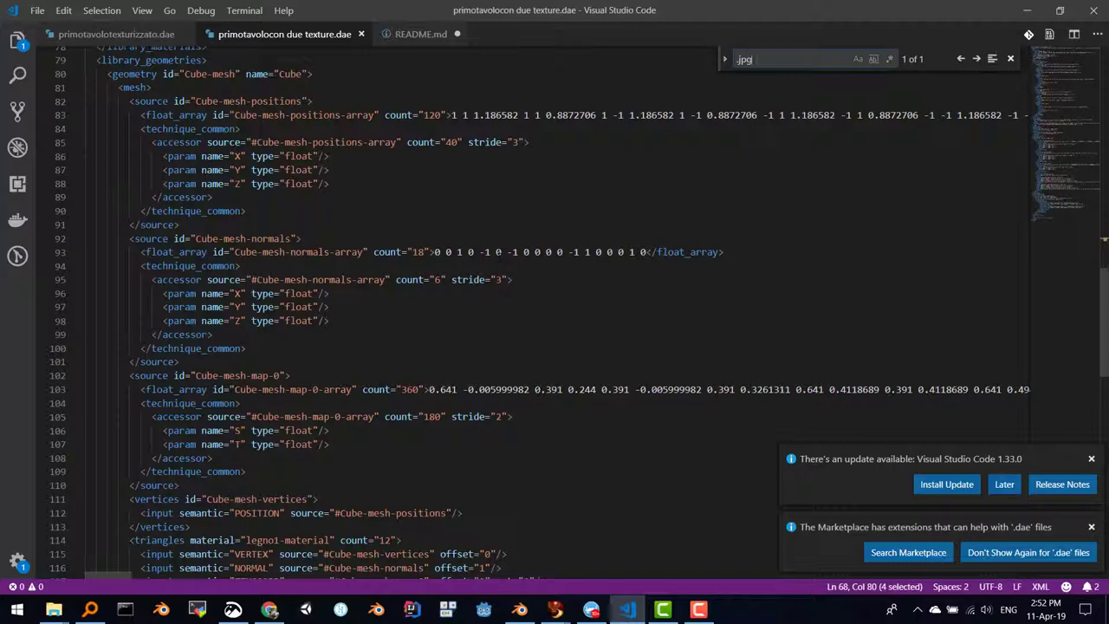
scroll(538, 312, down, 1)
scroll(537, 312, down, 3)
scroll(537, 311, up, 5)
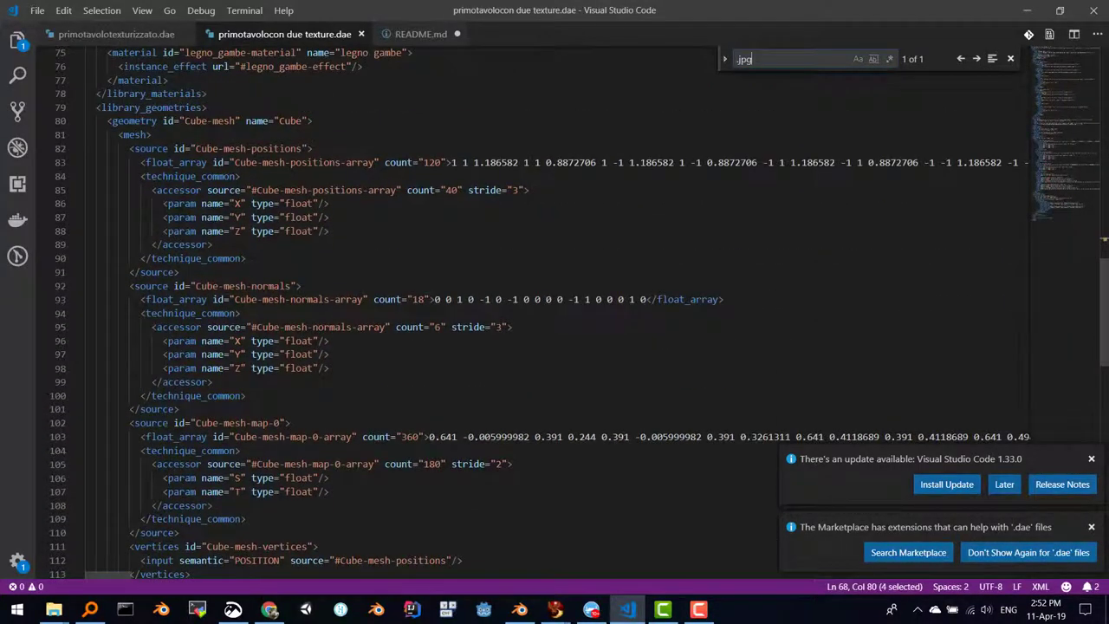
click(520, 610)
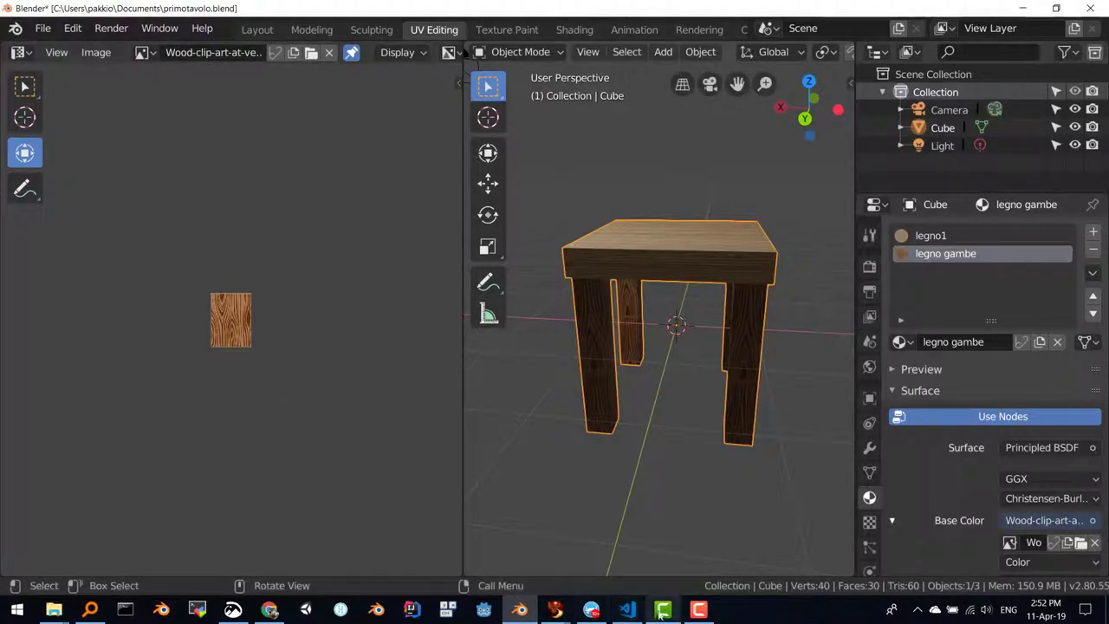
Step: Back in VS Code, search the file for 'wood' texture references
click(629, 610)
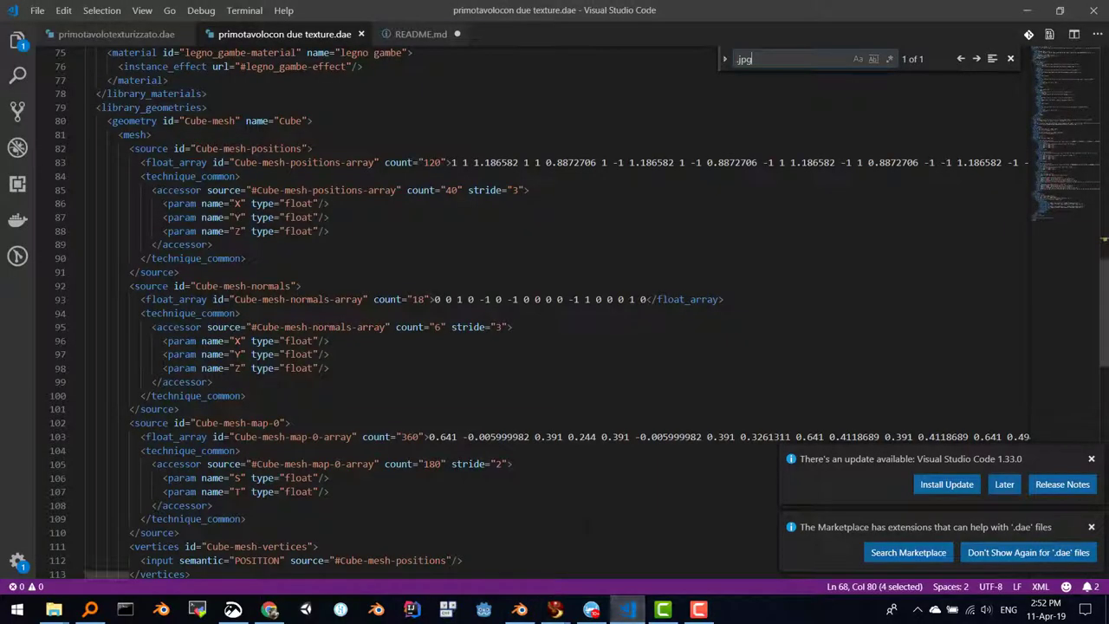
key(ctrl+f)
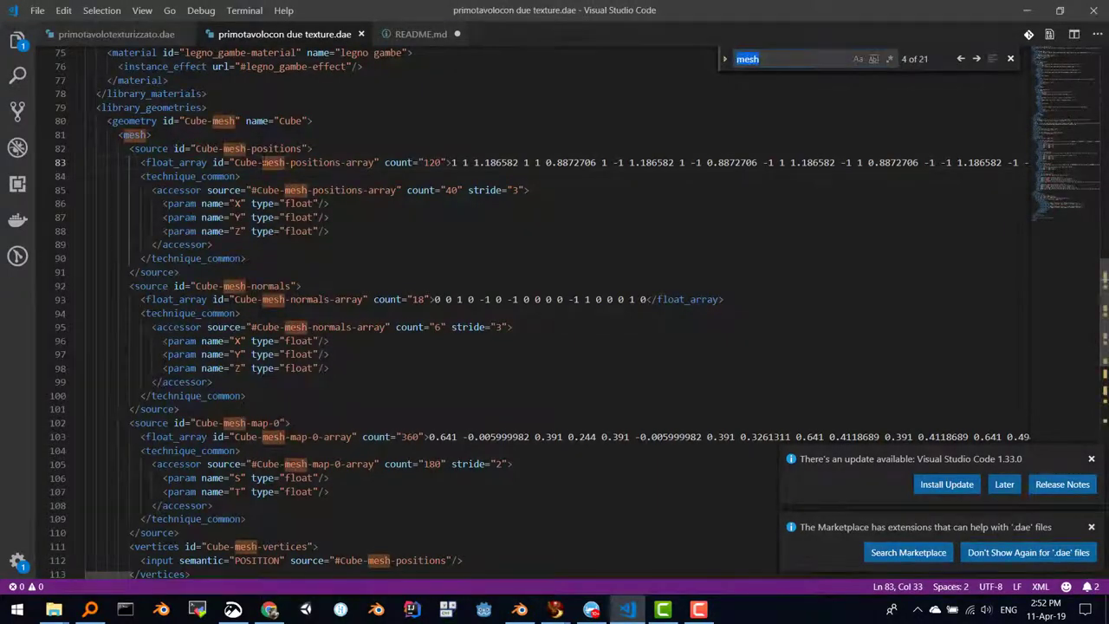
text(woodc)
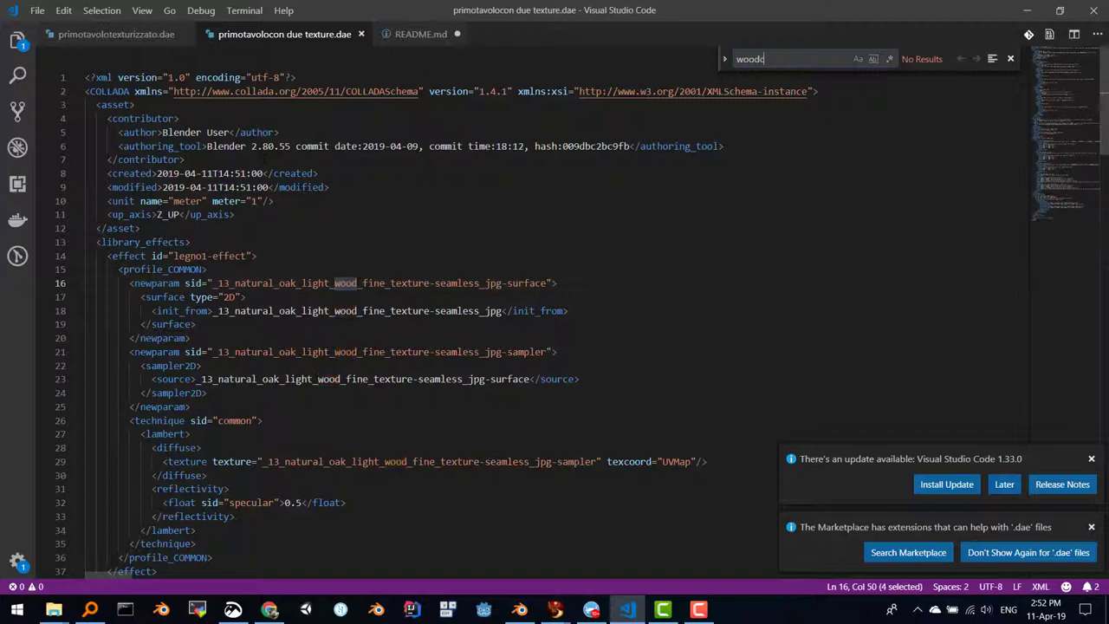
key(BackSpace)
text(_cl)
key(BackSpace)
key(BackSpace)
key(BackSpace)
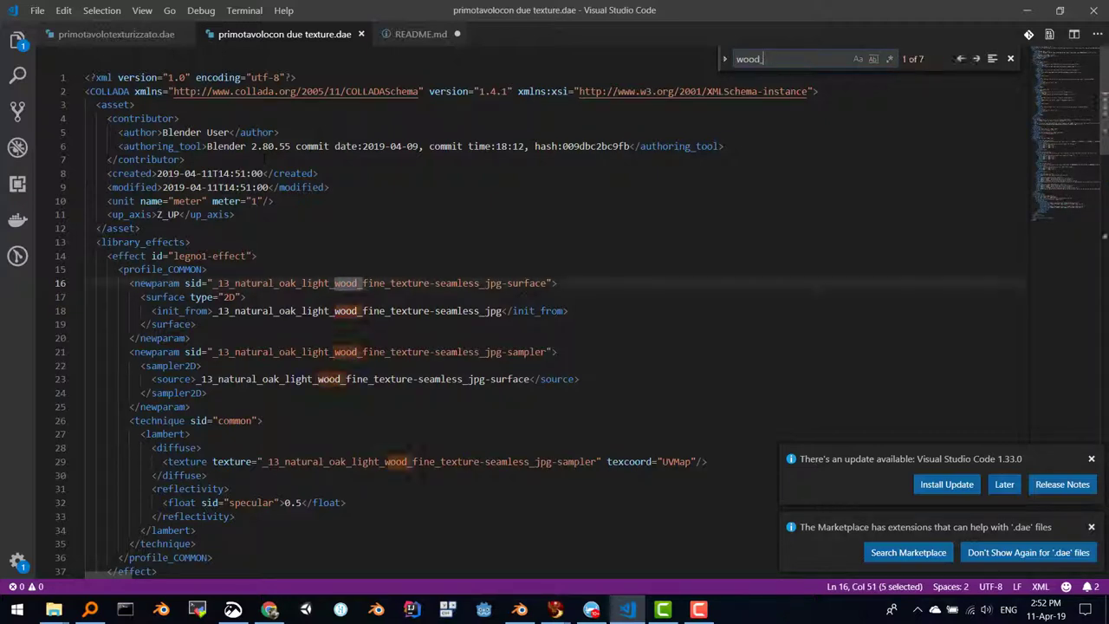
key(BackSpace)
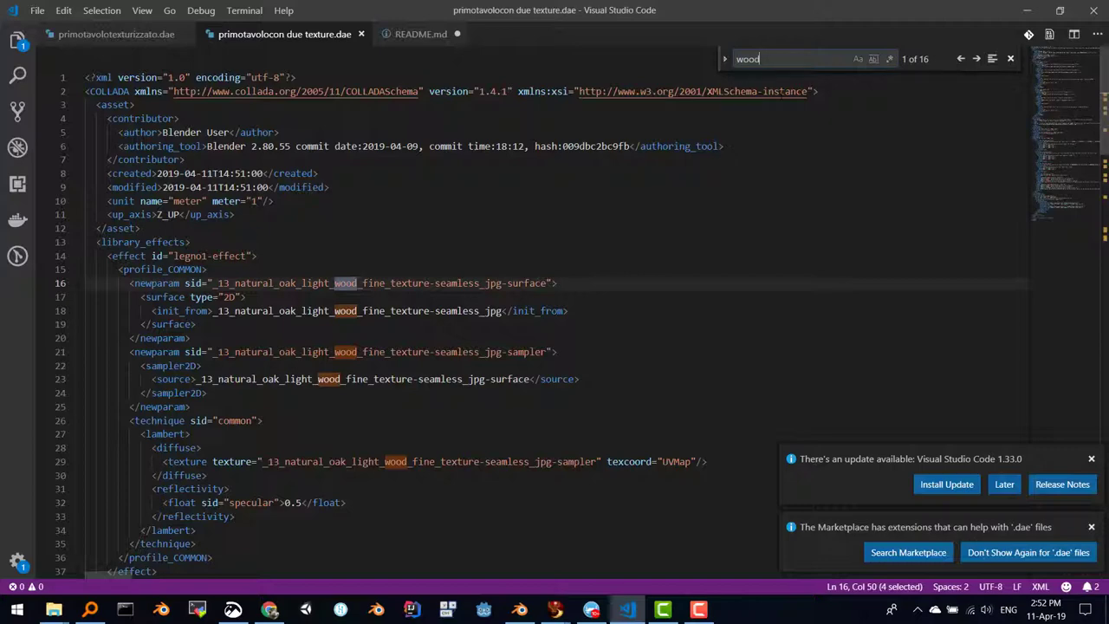
scroll(554, 311, down, 2)
scroll(554, 312, up, 1)
scroll(554, 312, down, 2)
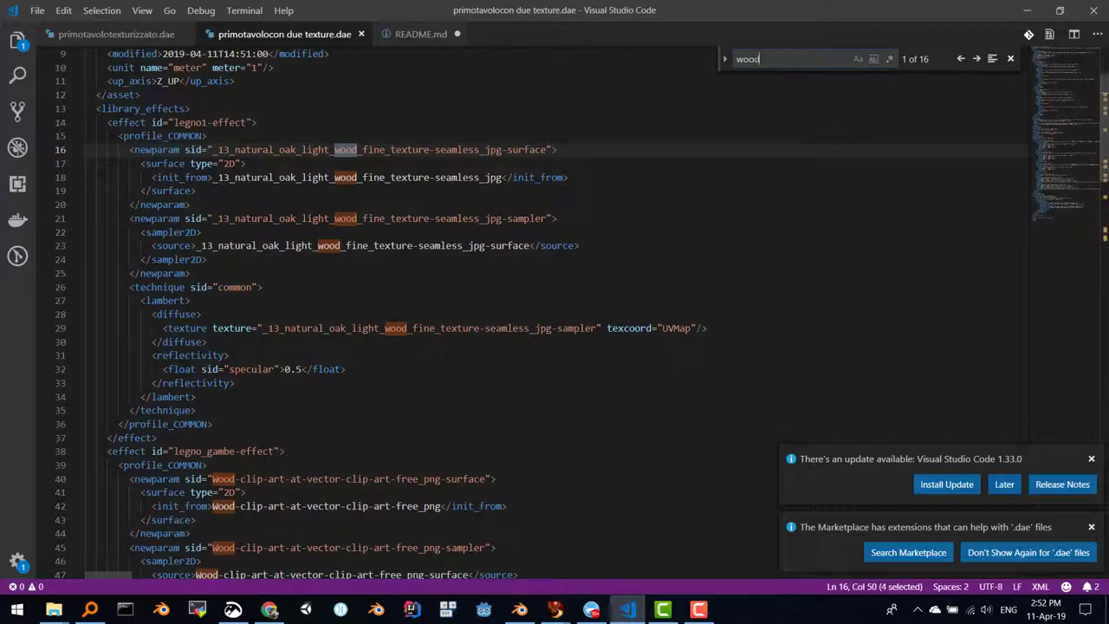
Step: Search for '.png', place the cursor on the line 65 image path, and minimize VS Code
key(ctrl+a)
text(.png)
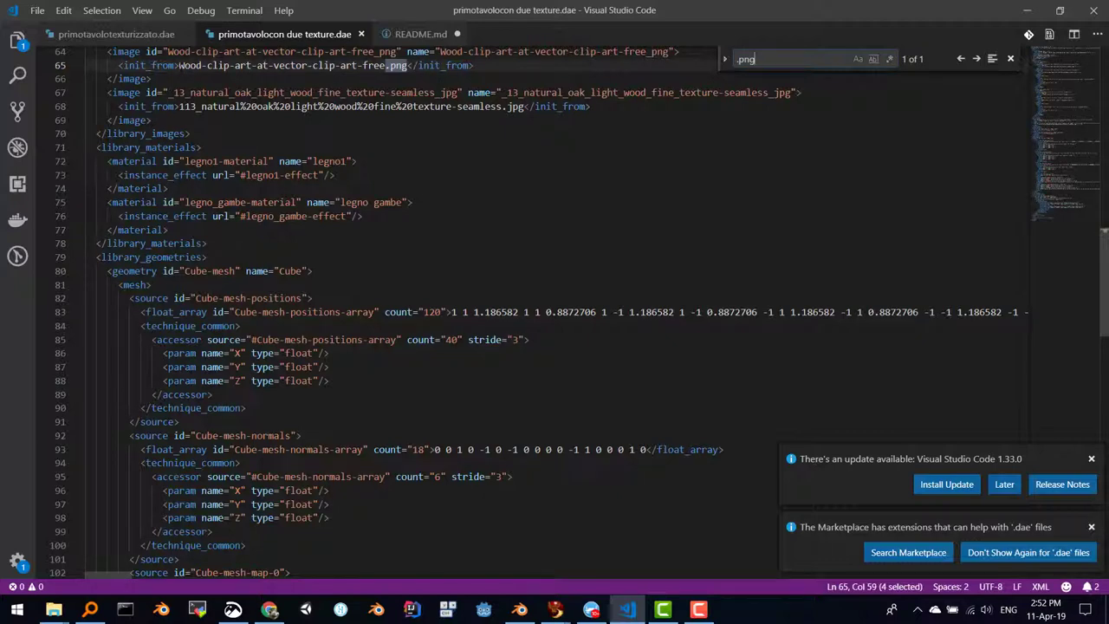
click(177, 65)
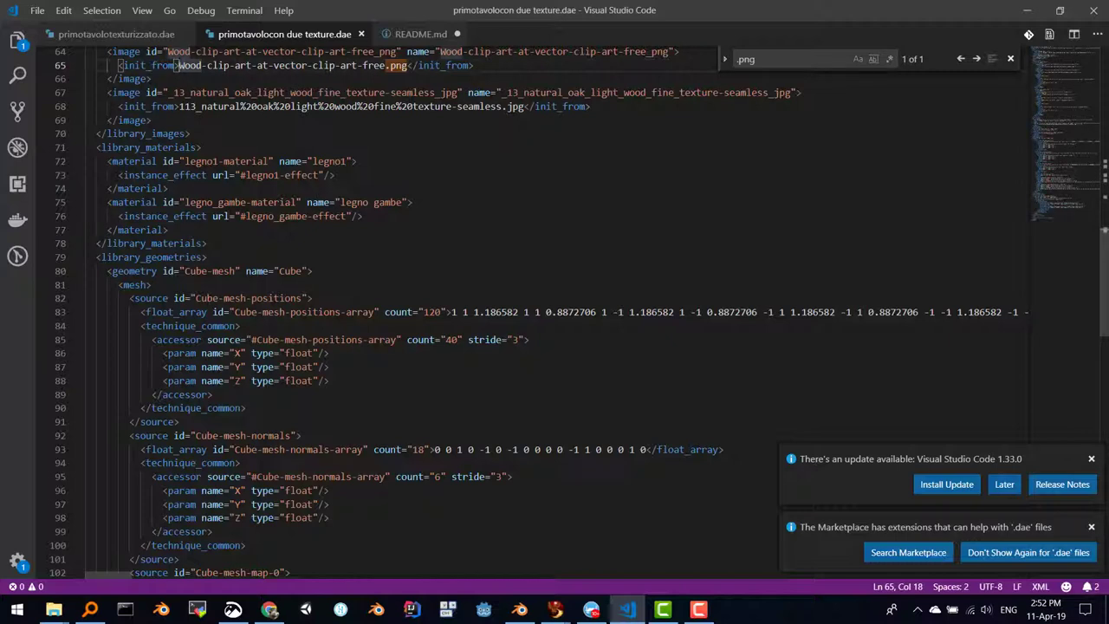
click(1027, 11)
Step: Open primotavolocon due texture.dae in Firestorm's mesh upload dialog
click(556, 609)
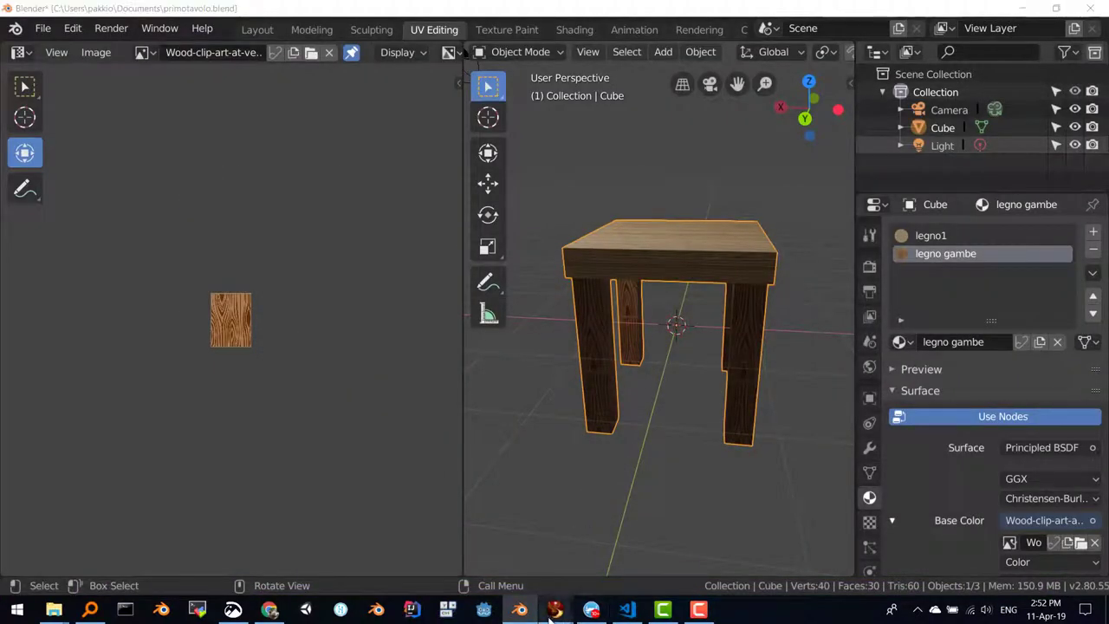
click(496, 577)
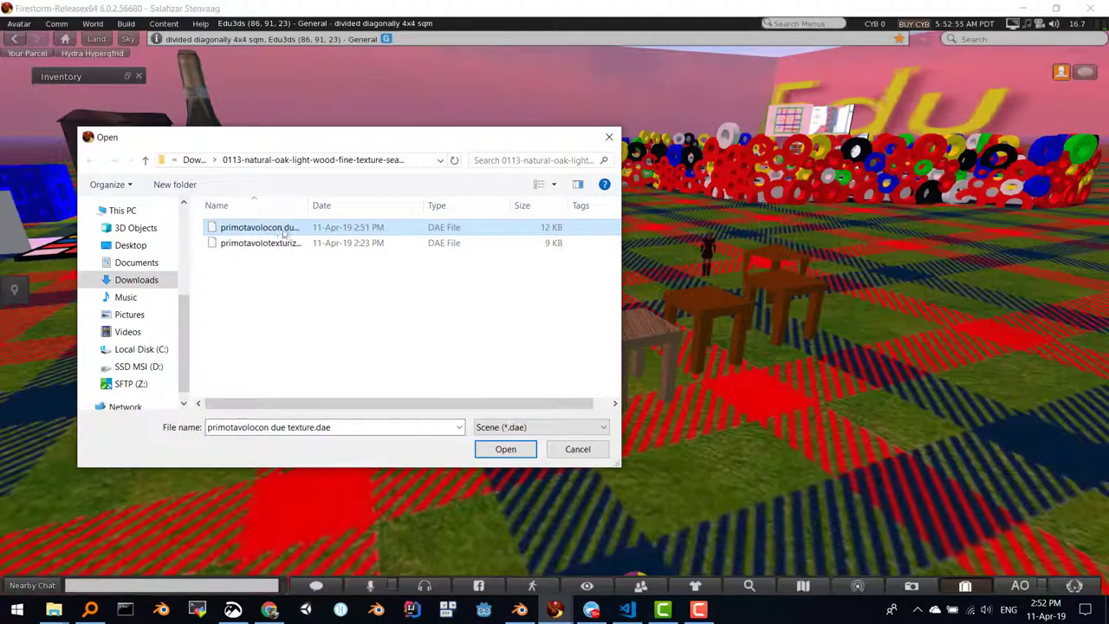
click(505, 451)
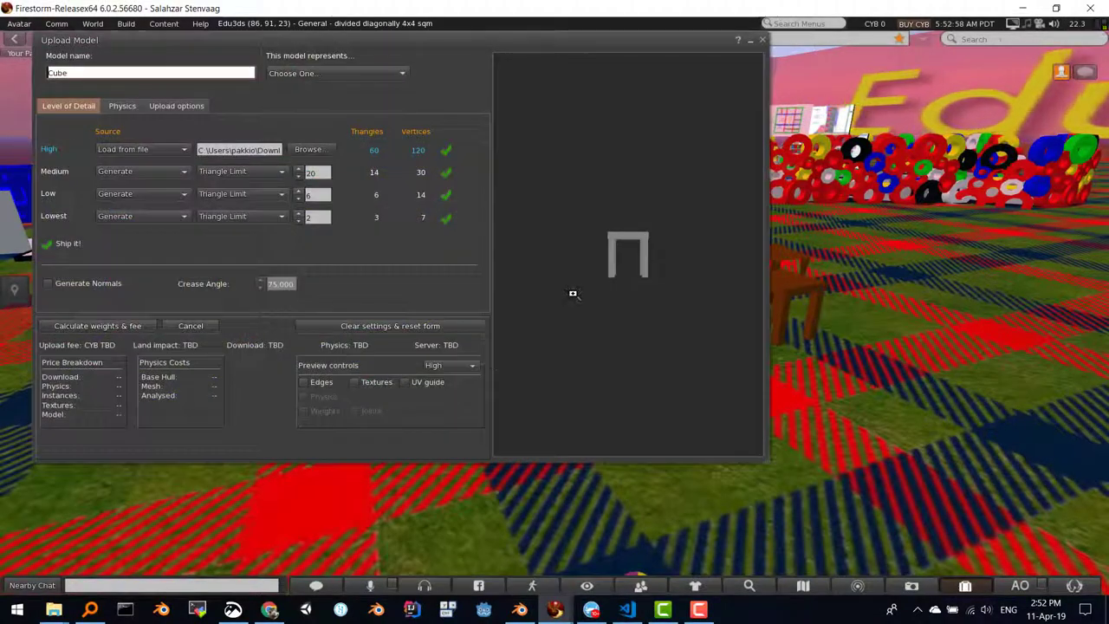
Step: Preview the table with textures from several angles and select the model name for renaming to 'tavolo due texture'
scroll(574, 293, up, 5)
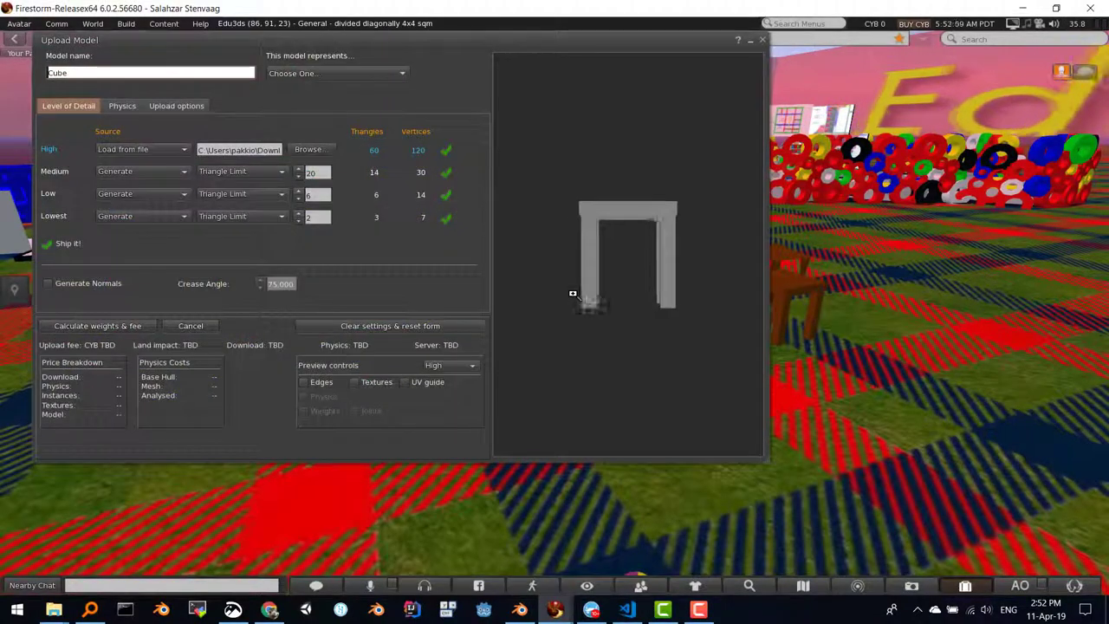
click(358, 382)
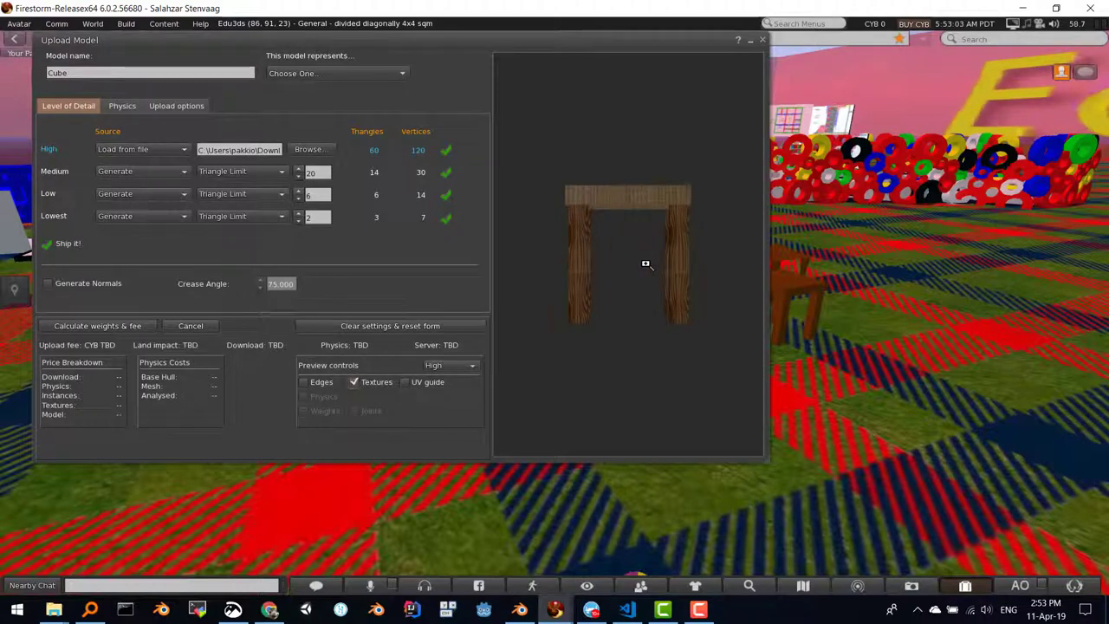
mouse_move(577, 234)
mouse_down()
mouse_move(607, 260)
mouse_move(632, 260)
mouse_move(557, 264)
mouse_move(602, 283)
mouse_up()
scroll(607, 259, up, 3)
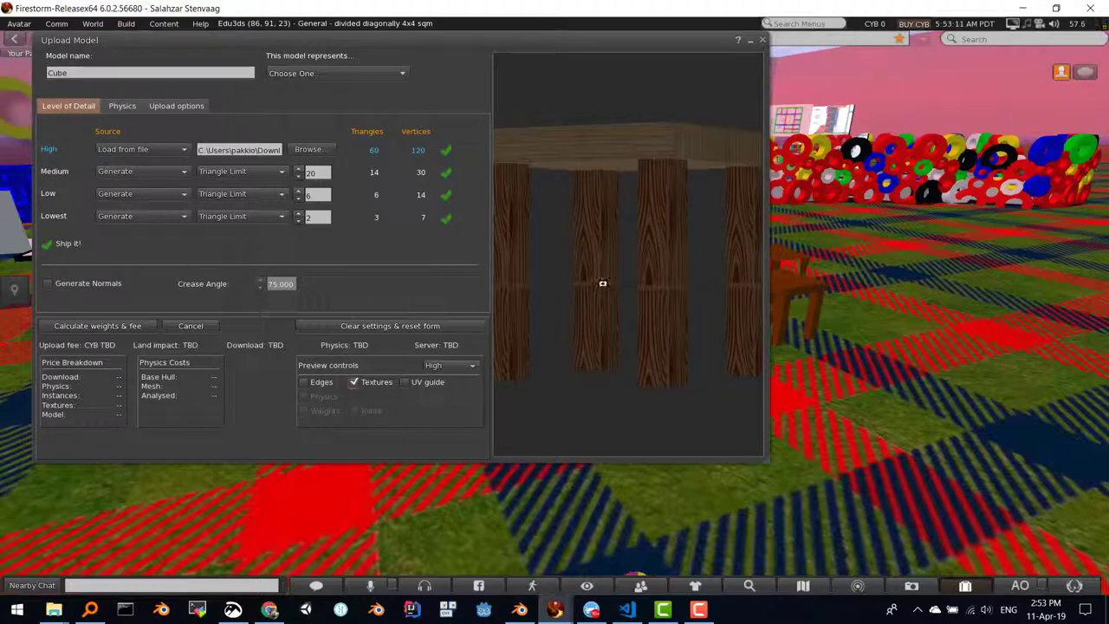
drag(559, 234, 572, 260)
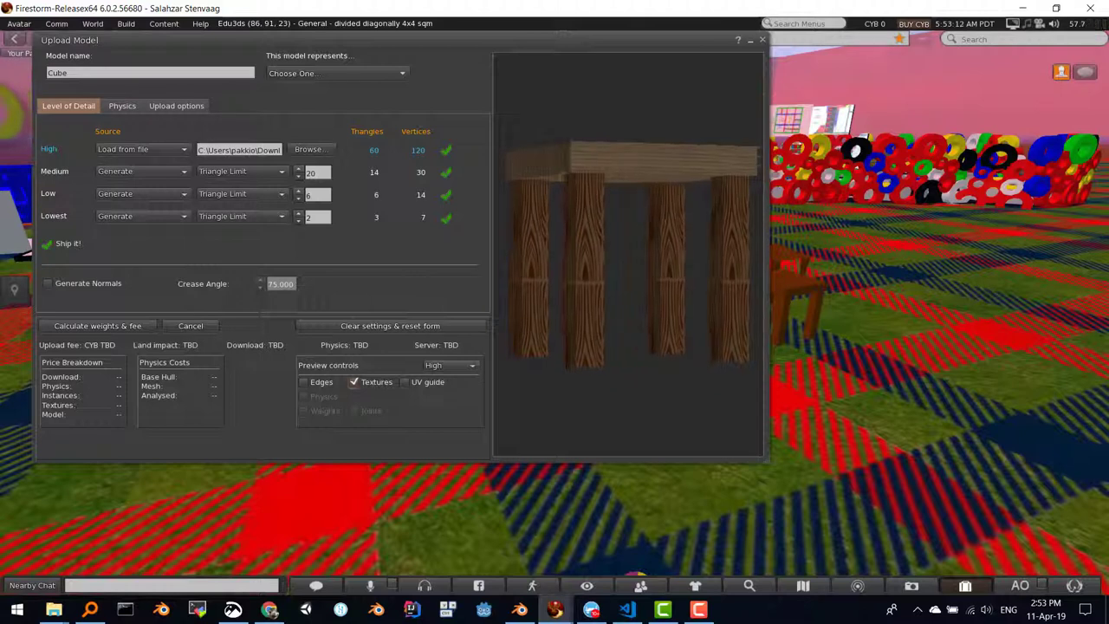
double_click(81, 72)
text(tavolo due texture)
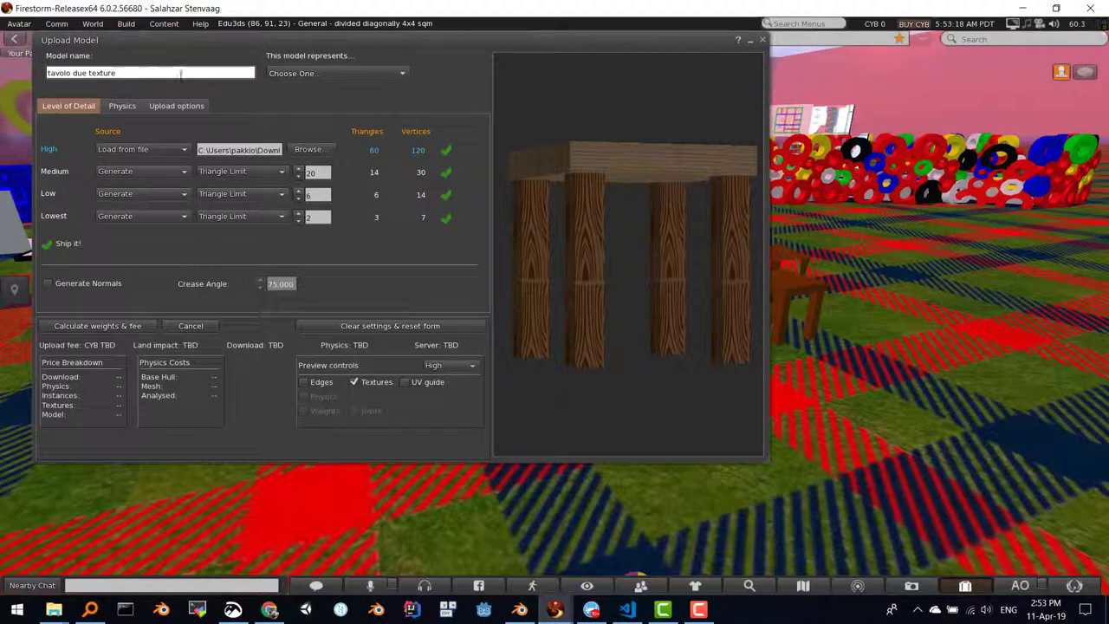
Step: Set Medium detail to 'Use LoD above' and calculate the weights and fee (1.952 land impact)
click(174, 106)
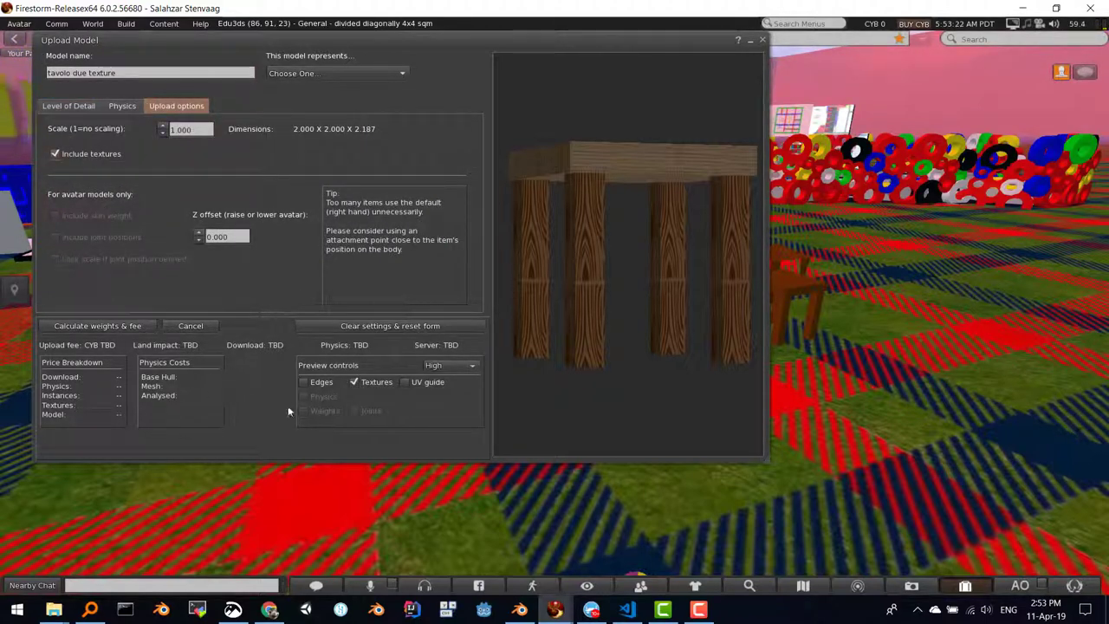
click(62, 107)
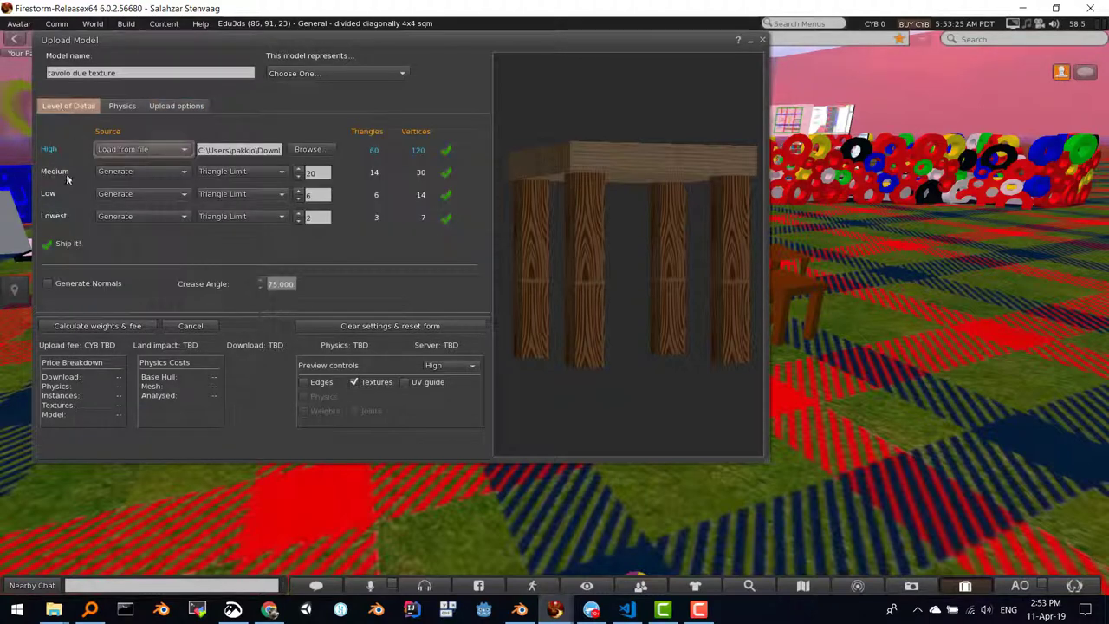
click(127, 171)
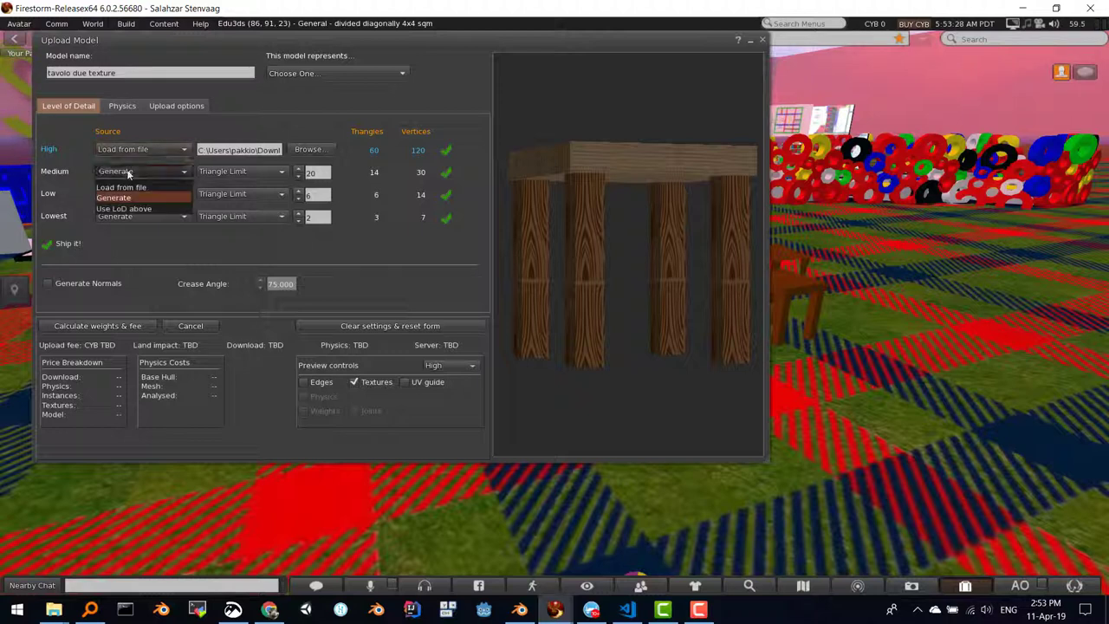
click(124, 210)
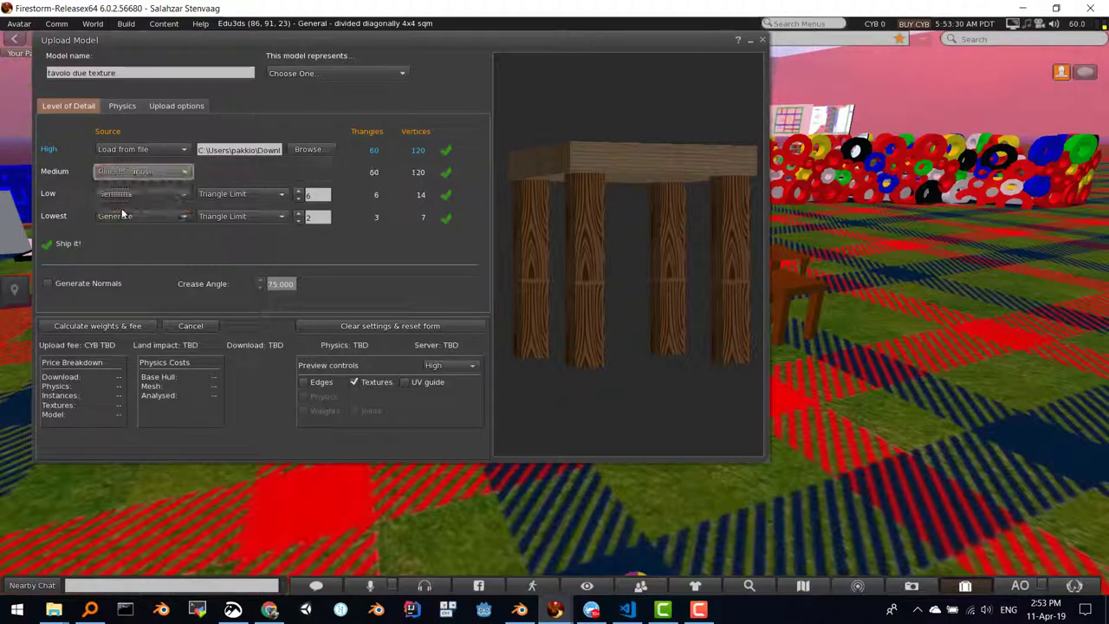
click(85, 325)
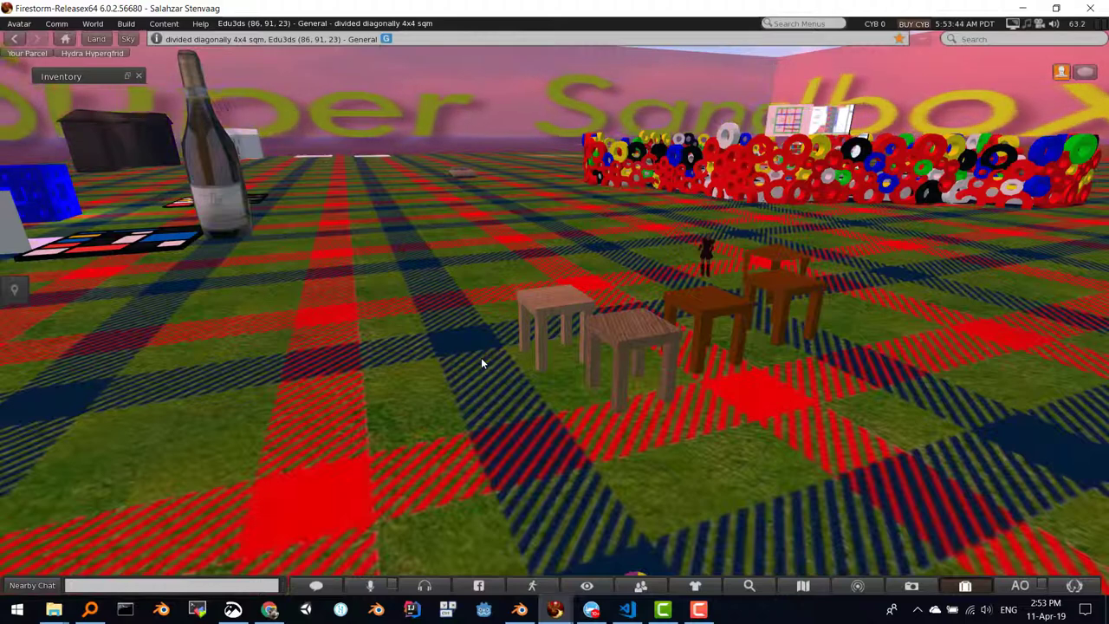
Step: Rez the table from Inventory and orbit in close on its wood-grained legs, then return to Blender
key(ctrl+i)
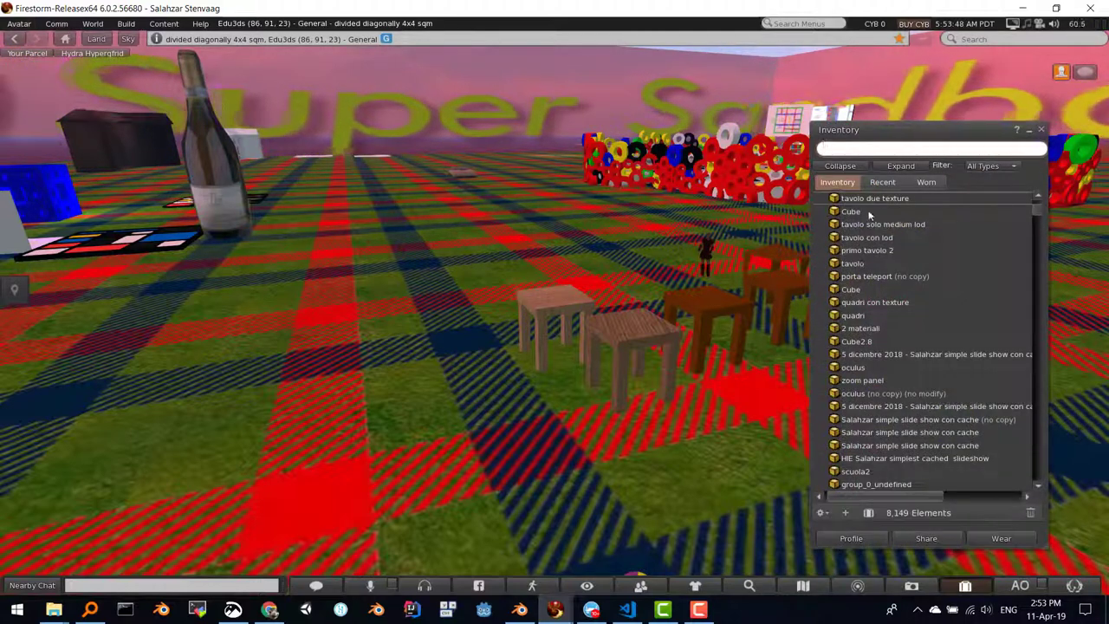
drag(870, 215, 899, 180)
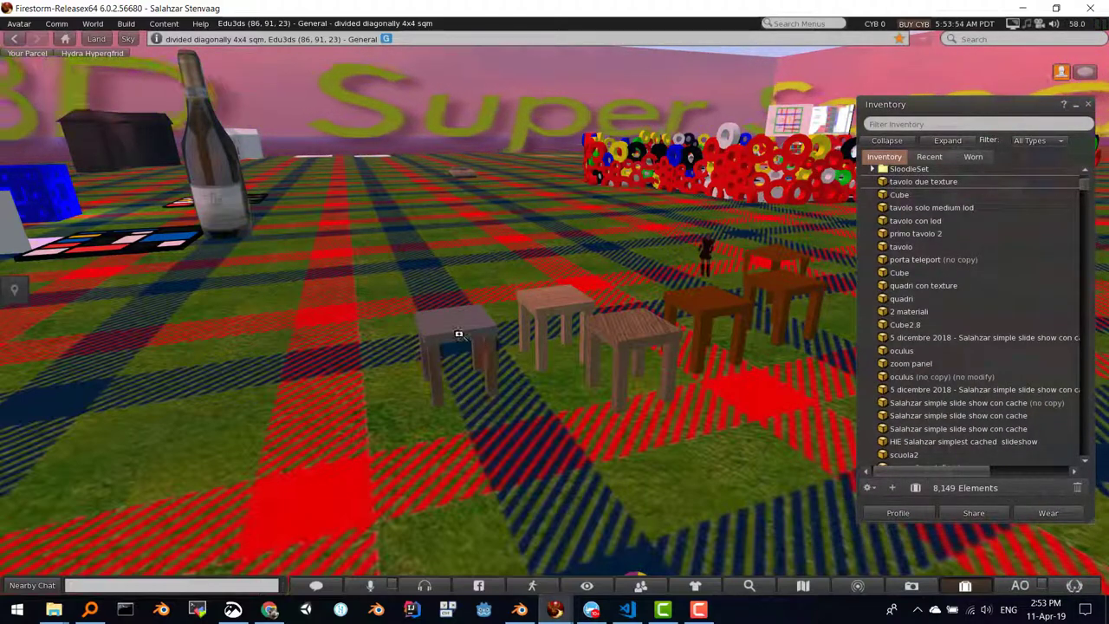
alt+click(453, 329)
mouse_move(453, 330)
alt+mouse_down()
mouse_move(453, 243)
mouse_move(454, 329)
mouse_move(453, 243)
mouse_move(236, 243)
mouse_move(211, 225)
mouse_move(180, 303)
mouse_move(111, 303)
mouse_move(206, 303)
mouse_move(180, 303)
mouse_move(180, 329)
mouse_move(197, 303)
mouse_move(215, 303)
mouse_move(120, 286)
alt+mouse_up()
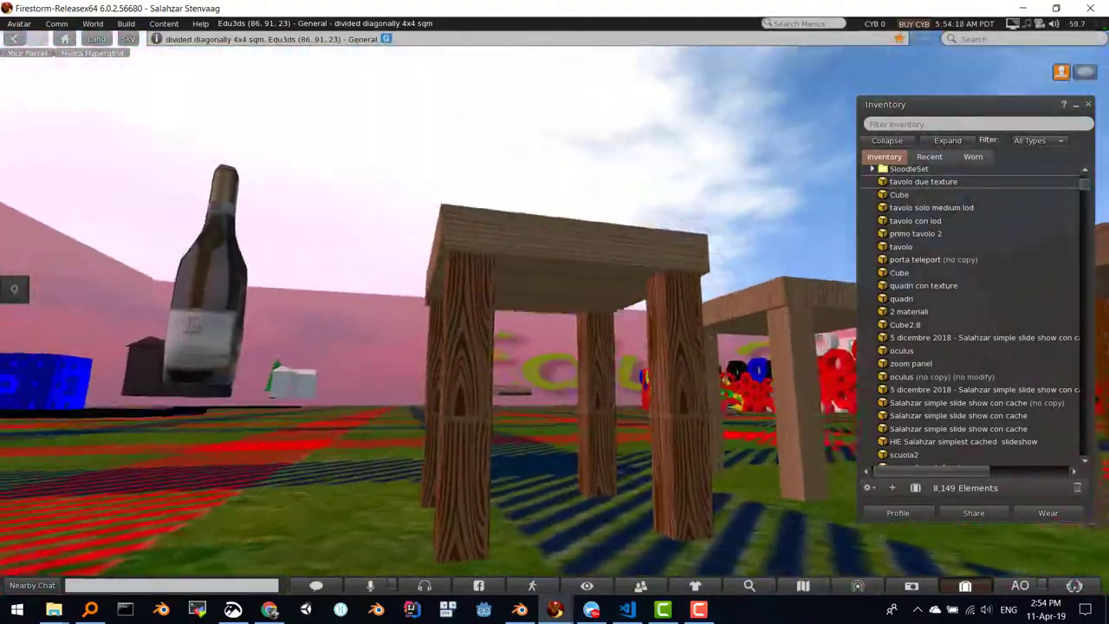
mouse_move(553, 312)
ctrl+alt+mouse_down()
mouse_move(554, 338)
mouse_move(536, 356)
mouse_move(554, 313)
ctrl+alt+mouse_up()
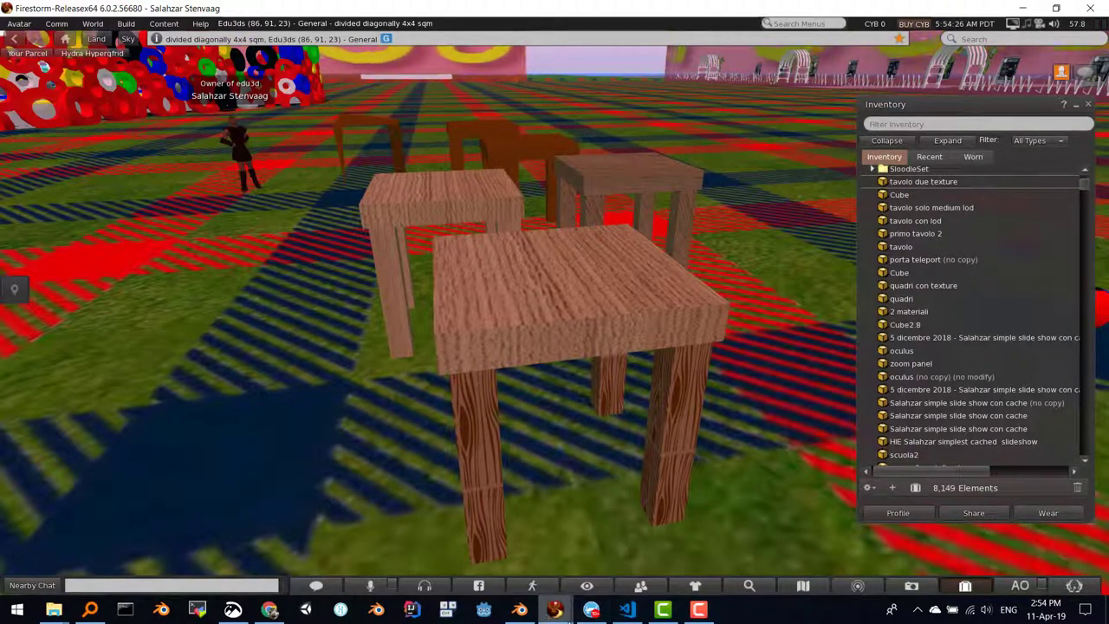
click(519, 610)
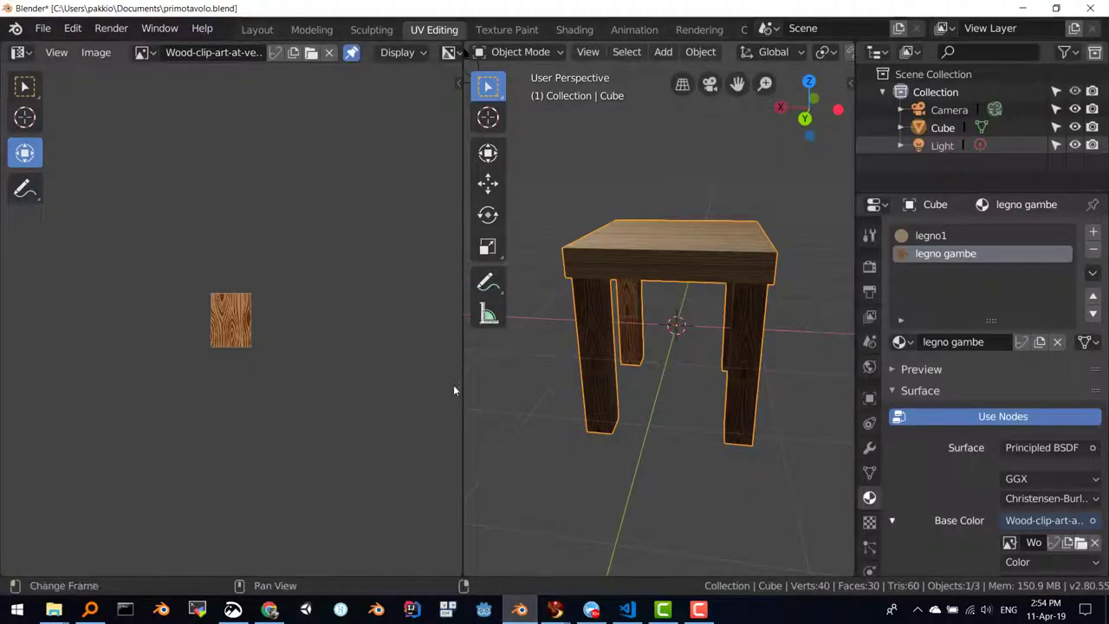
Step: Zoom the Image Editor, check the legno1 and legno gambe material slots, and choose Edit Mode
scroll(453, 390, up, 1)
scroll(450, 388, up, 3)
scroll(442, 384, up, 3)
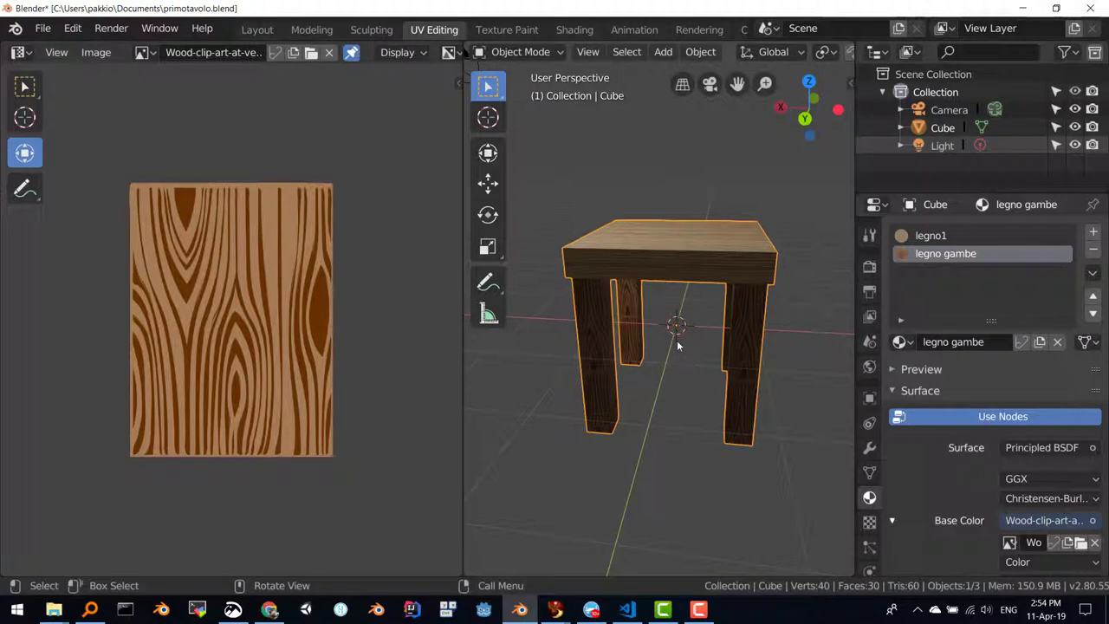
click(924, 240)
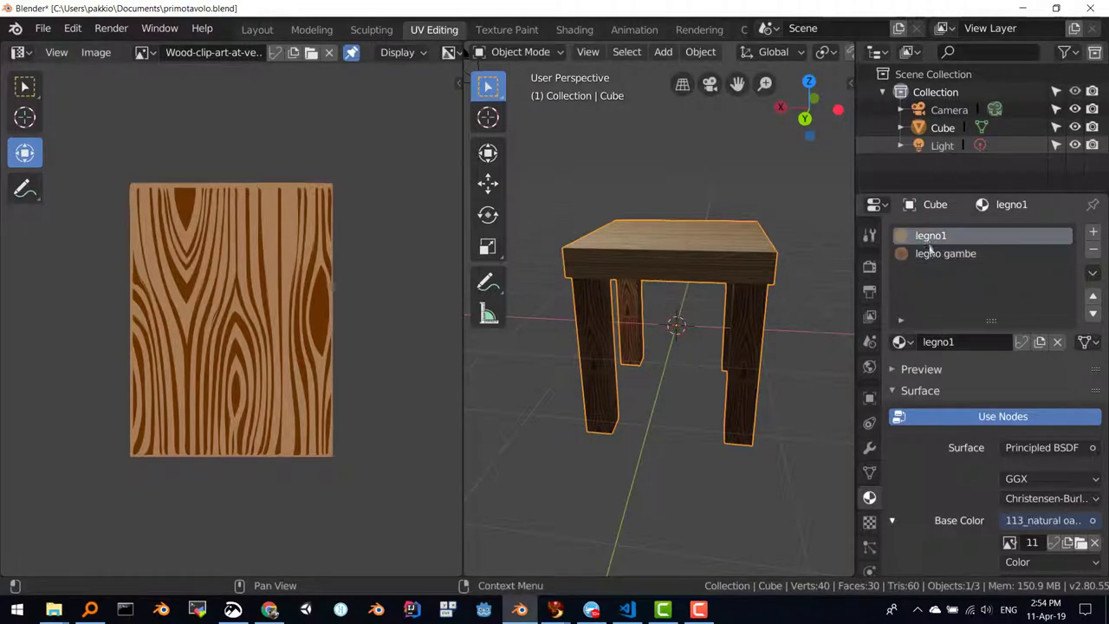
click(928, 253)
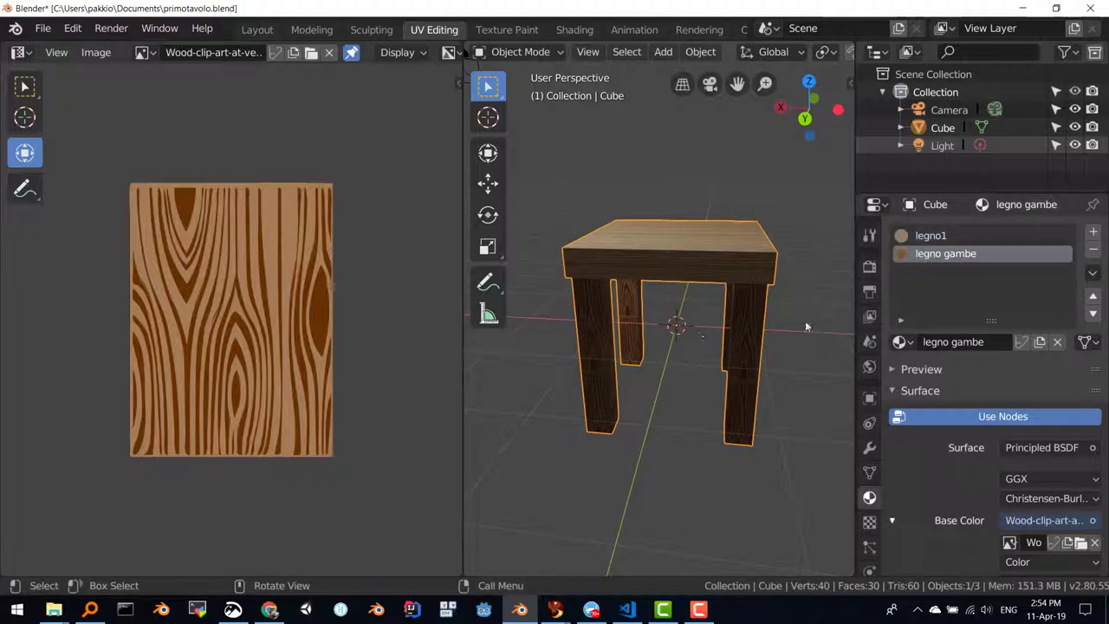
click(536, 52)
Step: In Edit Mode, select one leg's linked faces and move its UV islands higher on the texture
click(520, 92)
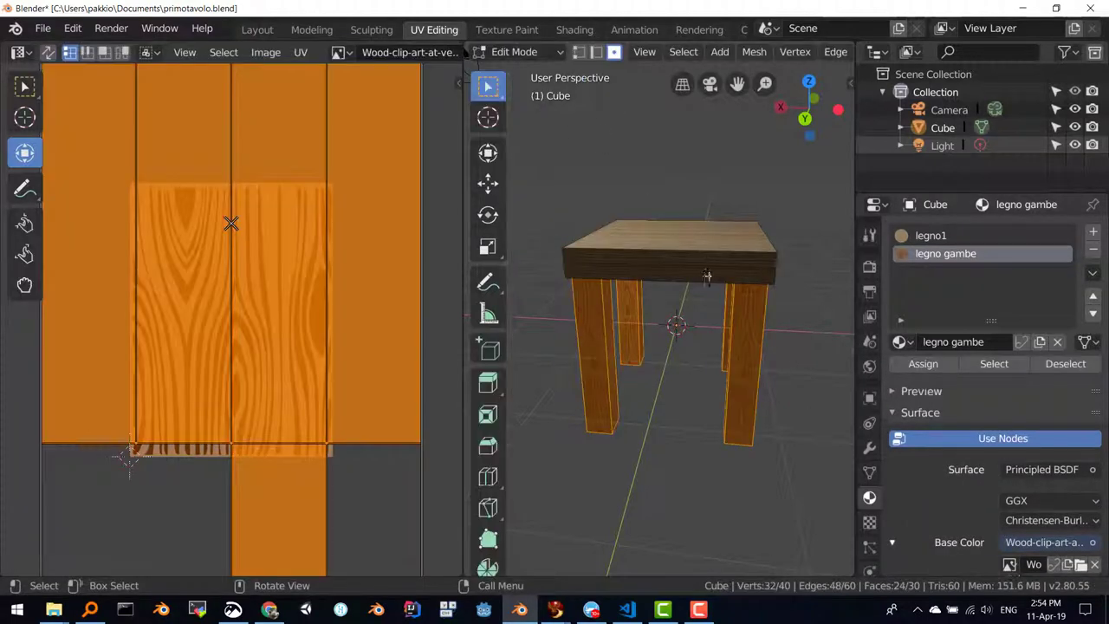
scroll(681, 350, down, 3)
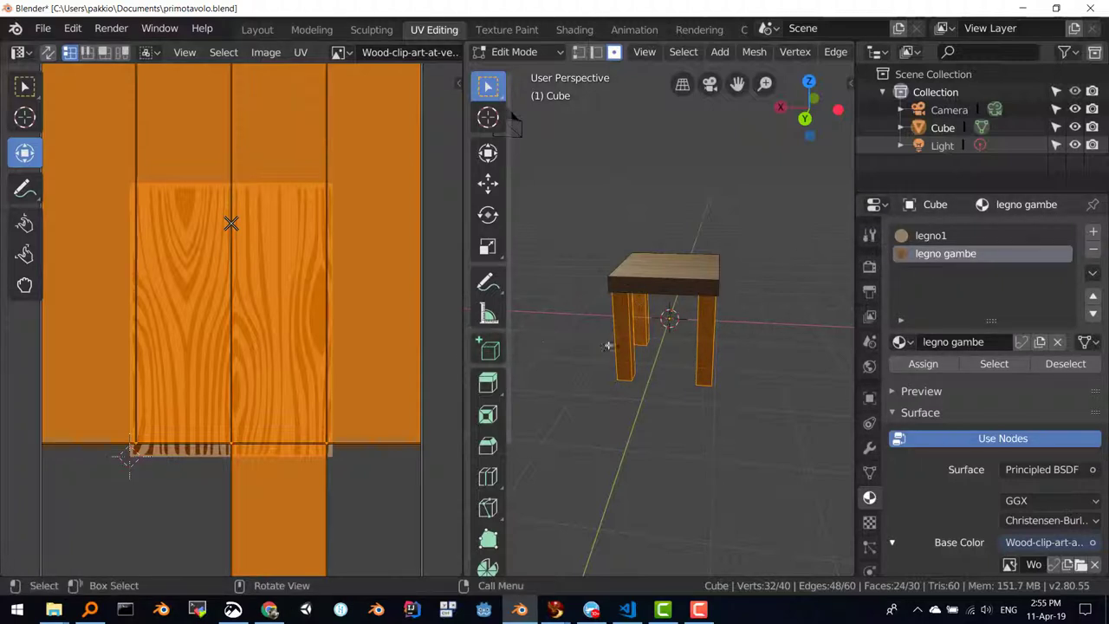
scroll(546, 171, down, 3)
scroll(274, 303, down, 5)
key(a)
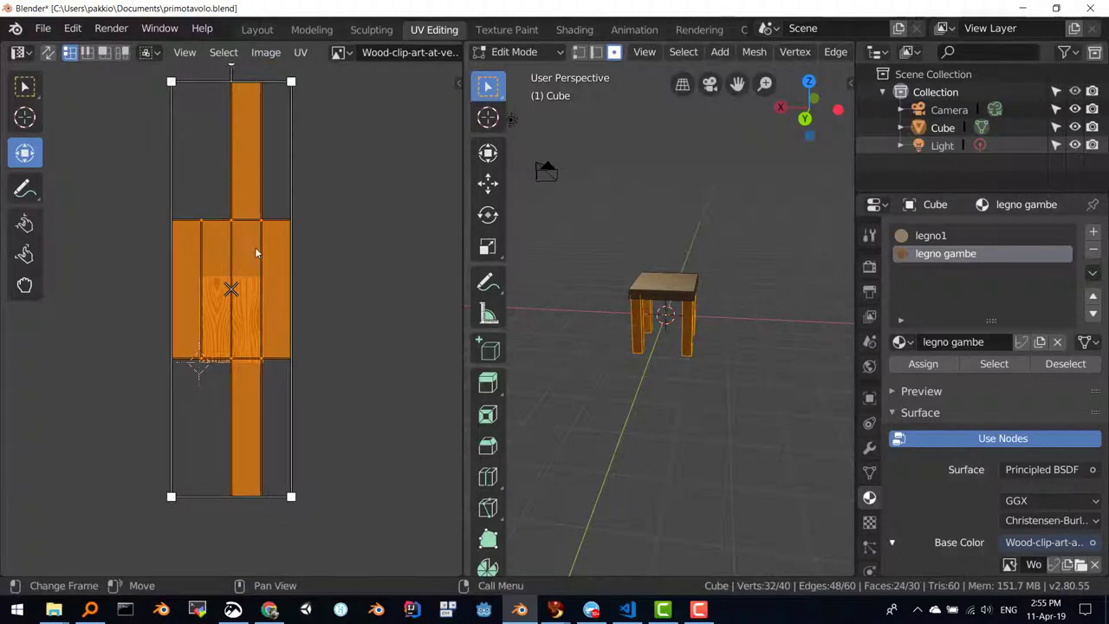
scroll(255, 247, up, 2)
scroll(255, 248, down, 1)
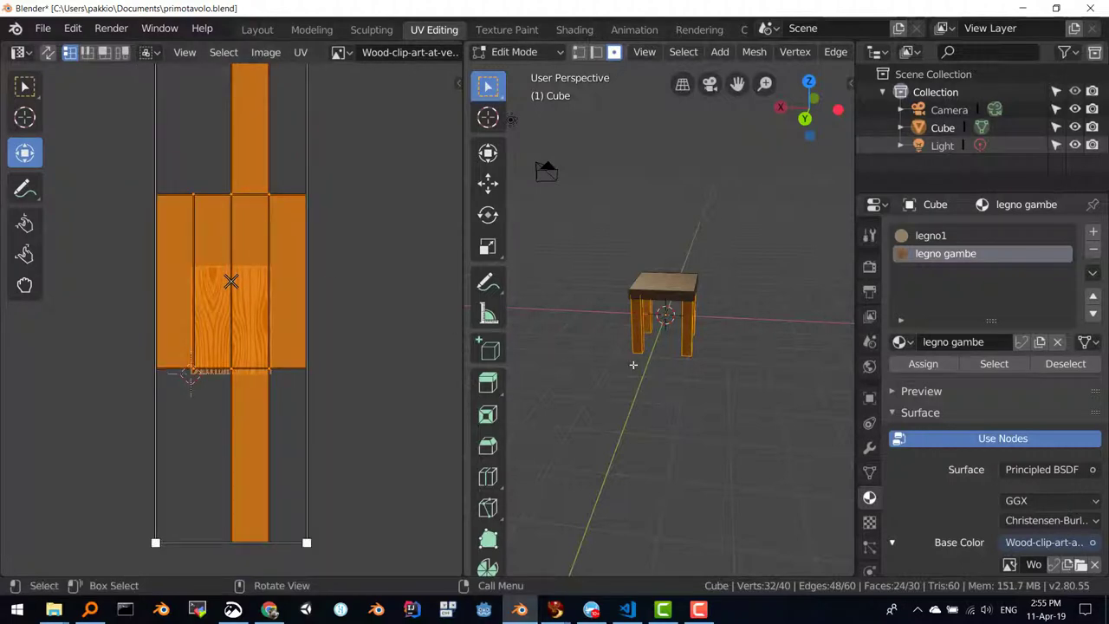
scroll(624, 367, up, 2)
scroll(623, 368, up, 5)
scroll(624, 367, down, 2)
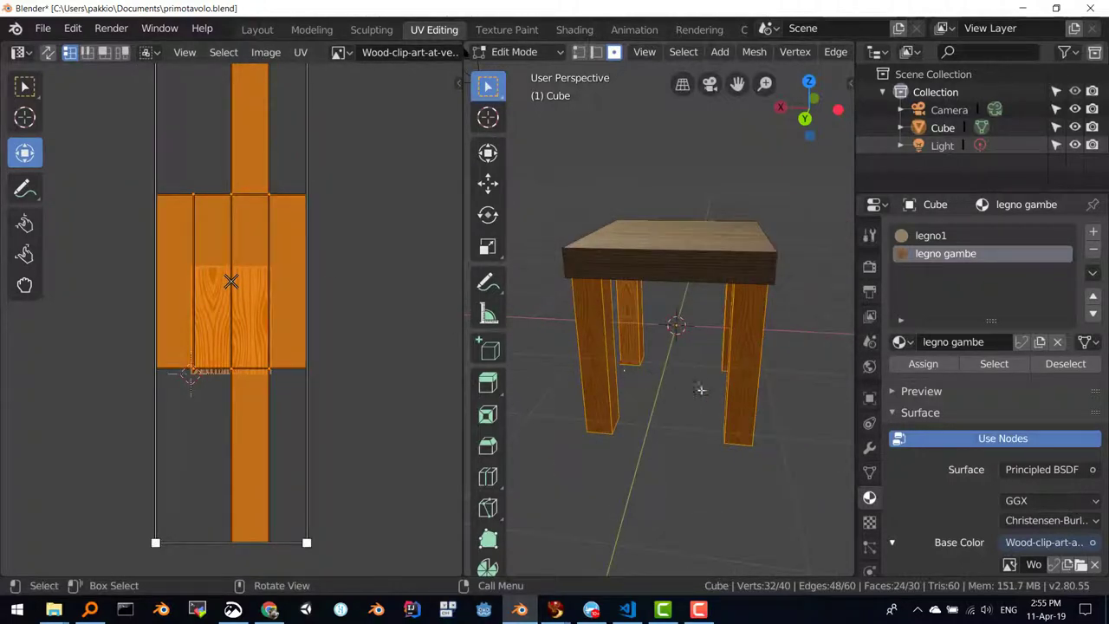
key(alt+a)
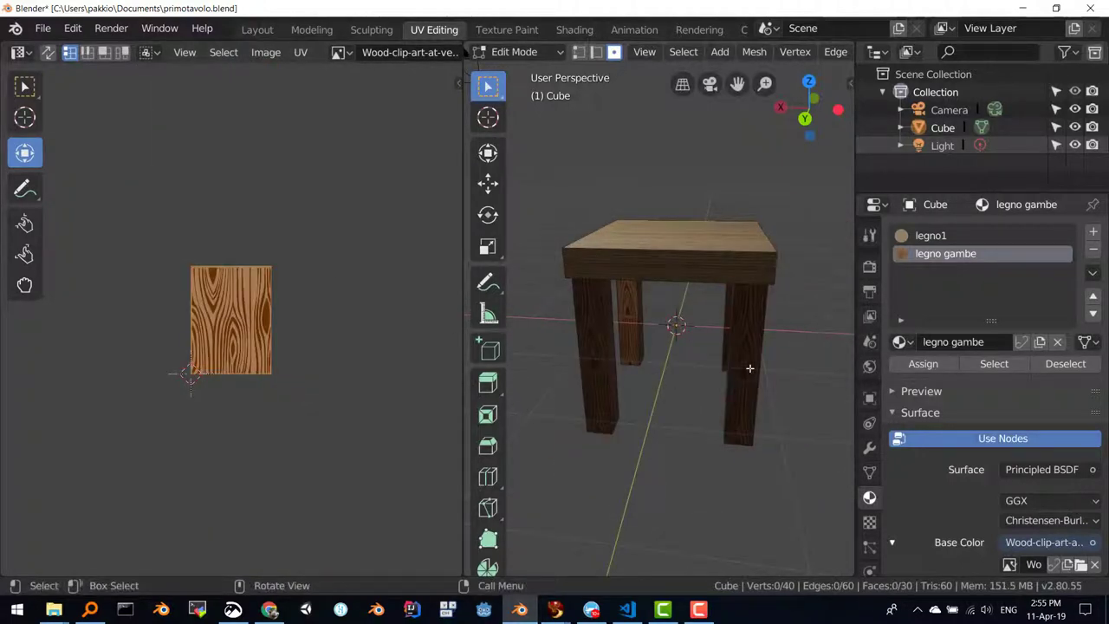
key(l)
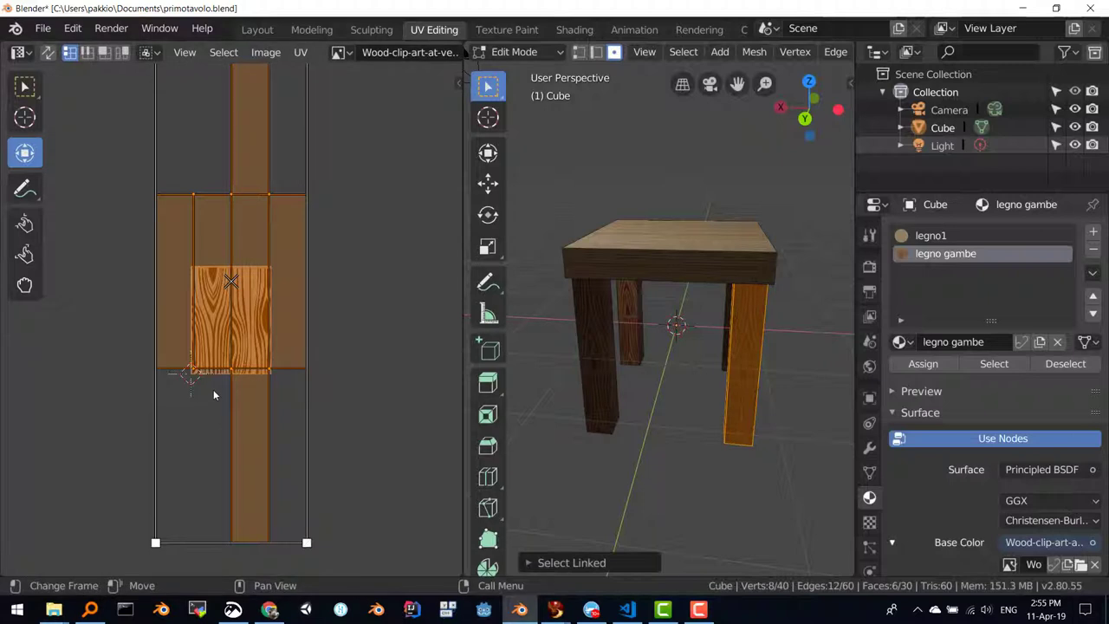
key(g)
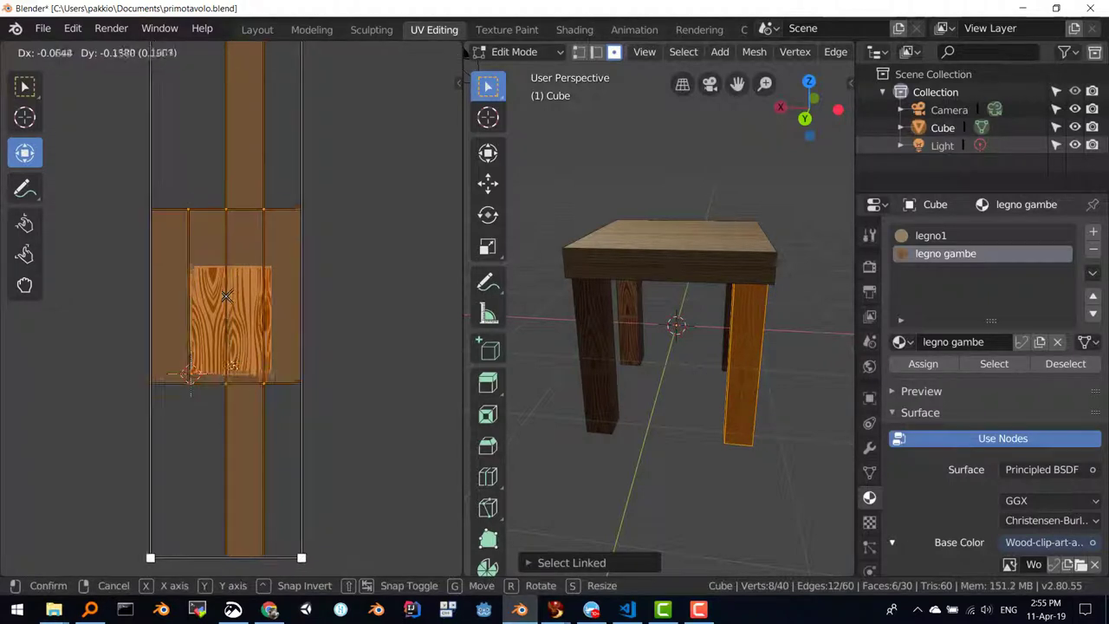
click(226, 432)
Step: Select a second leg with Ctrl+L and move its UV islands to a new spot on the wood
middle_drag(651, 402, 587, 375)
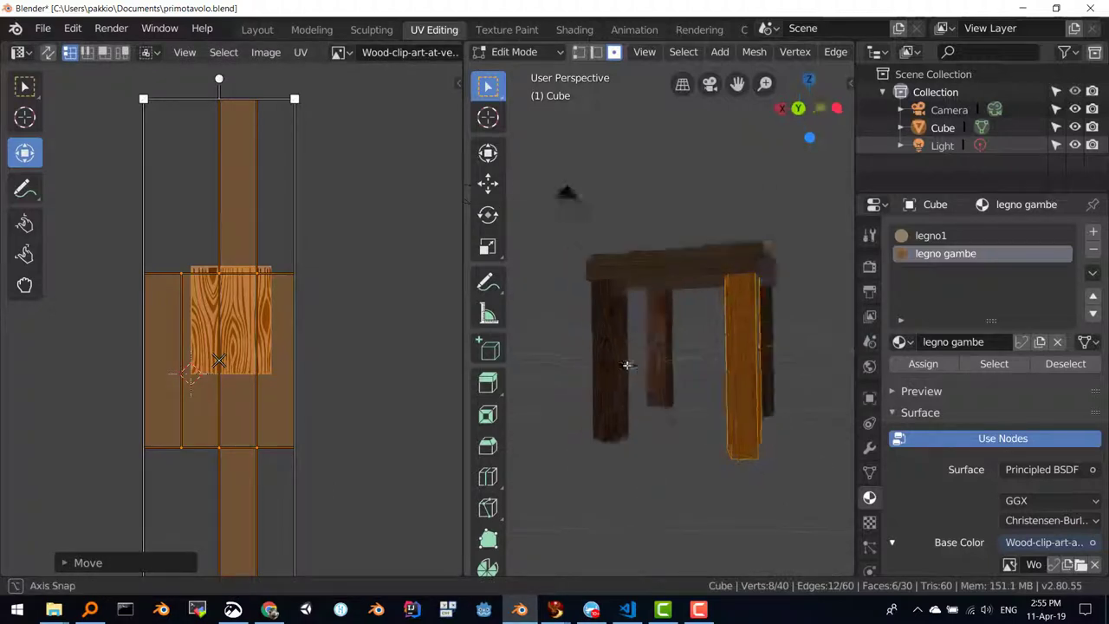
click(699, 392)
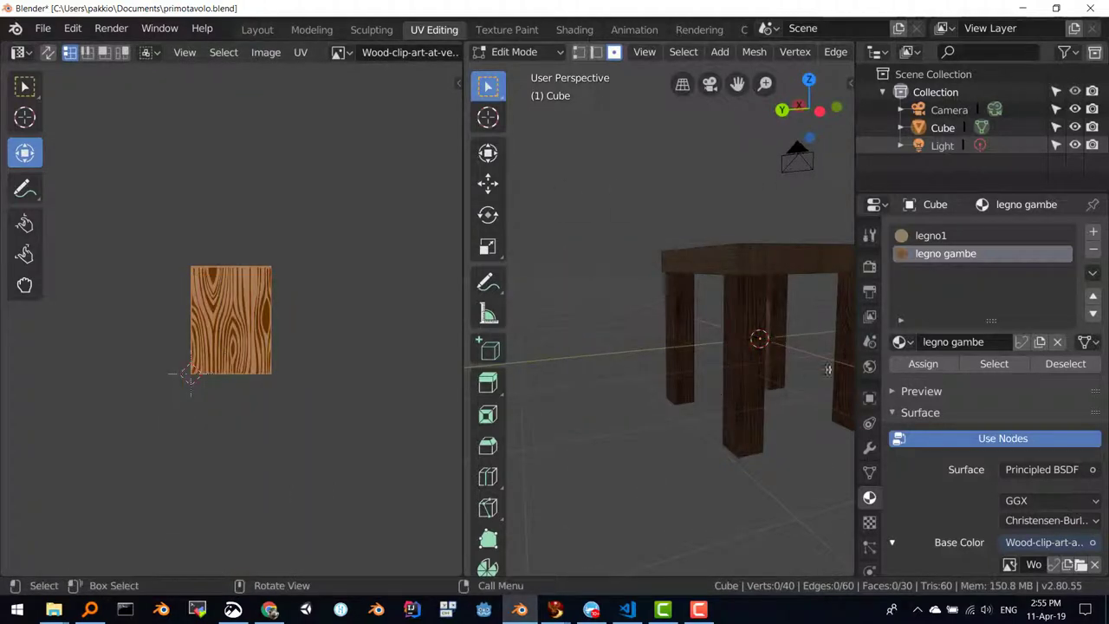
click(843, 343)
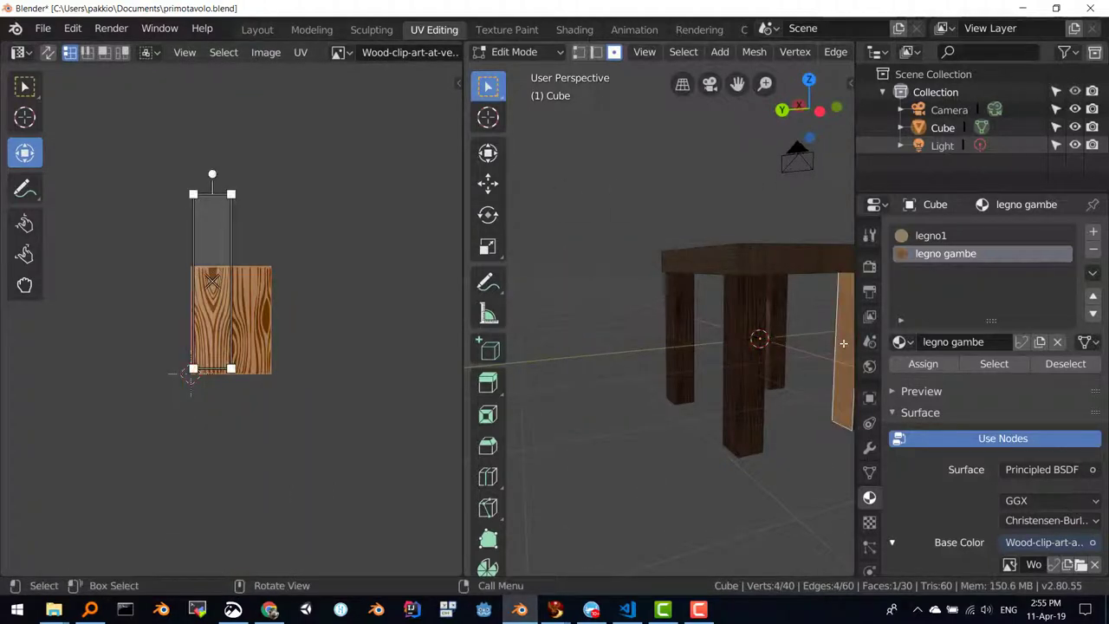
key(ctrl+l)
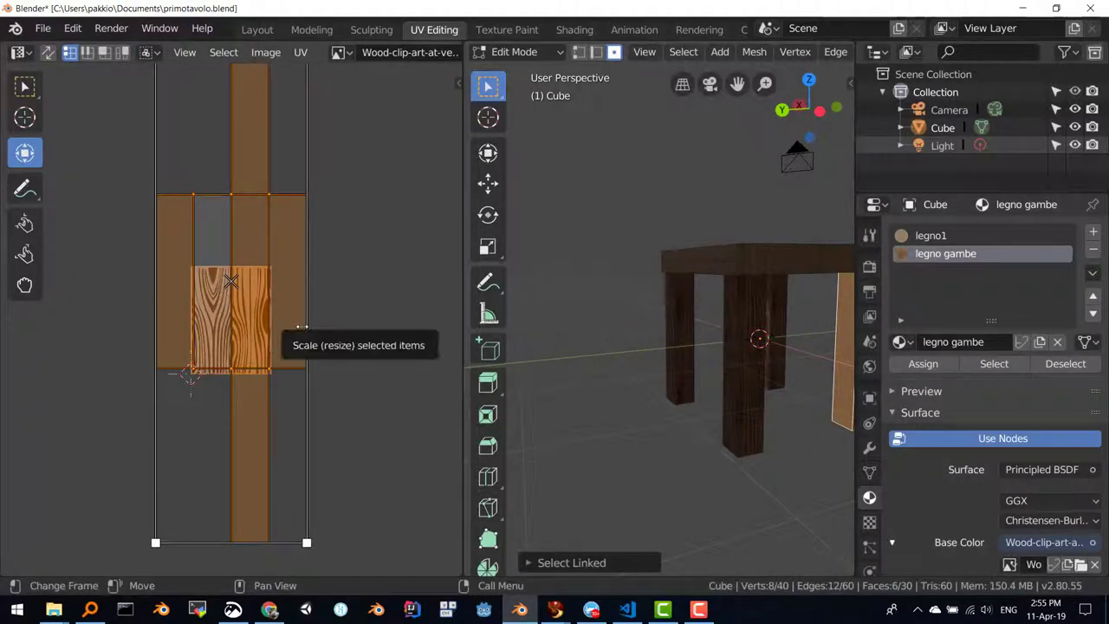
key(g)
click(356, 355)
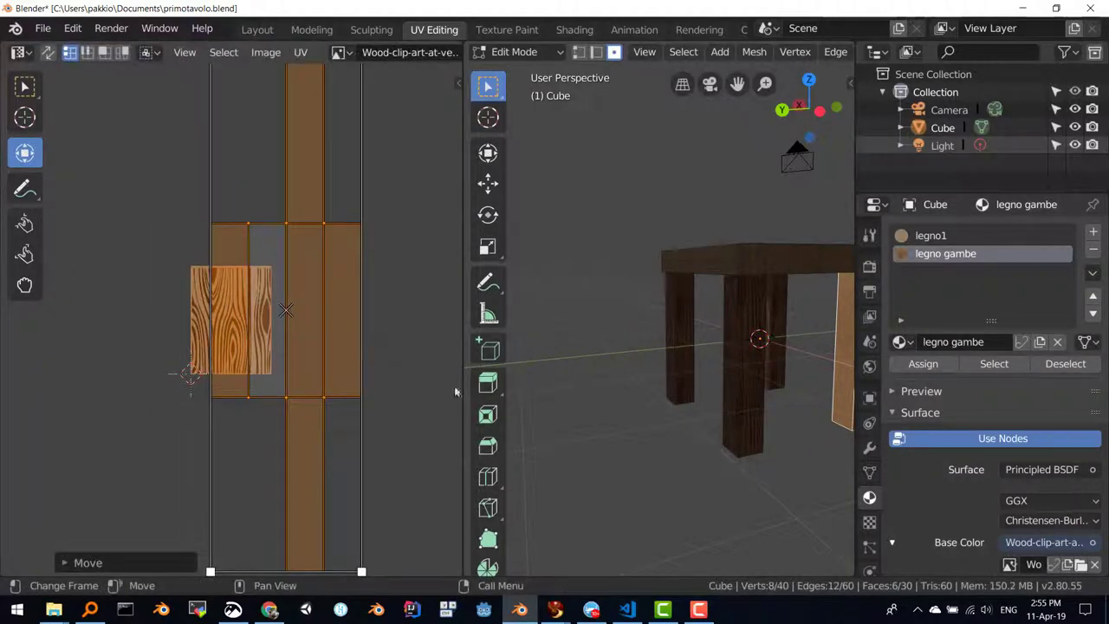
mouse_move(520, 389)
middle_down()
mouse_move(664, 389)
mouse_move(747, 77)
middle_up()
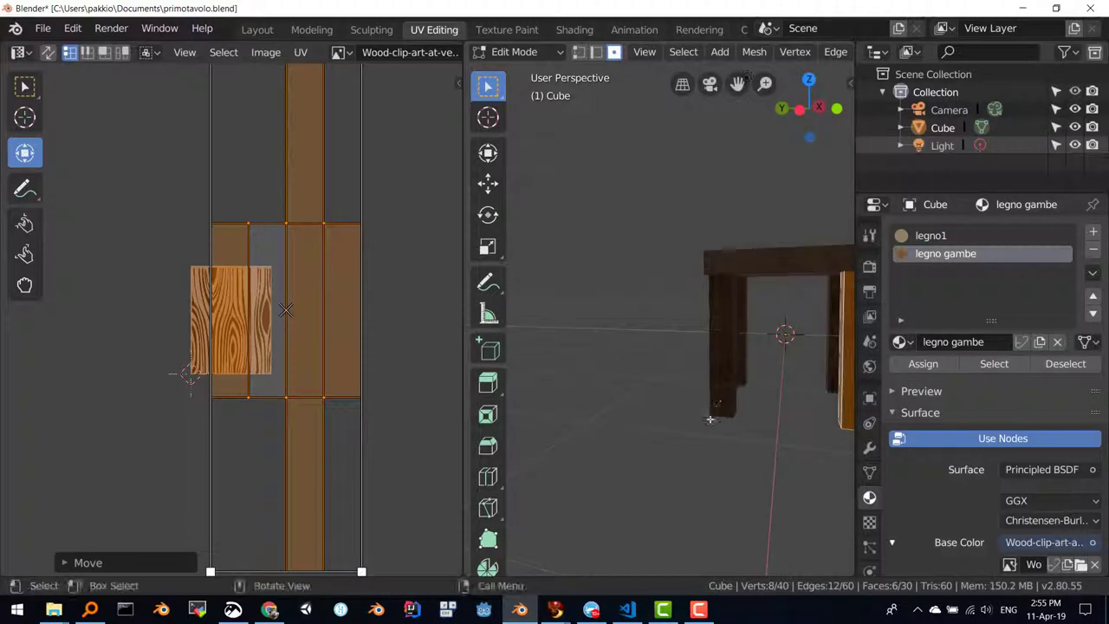
mouse_move(554, 609)
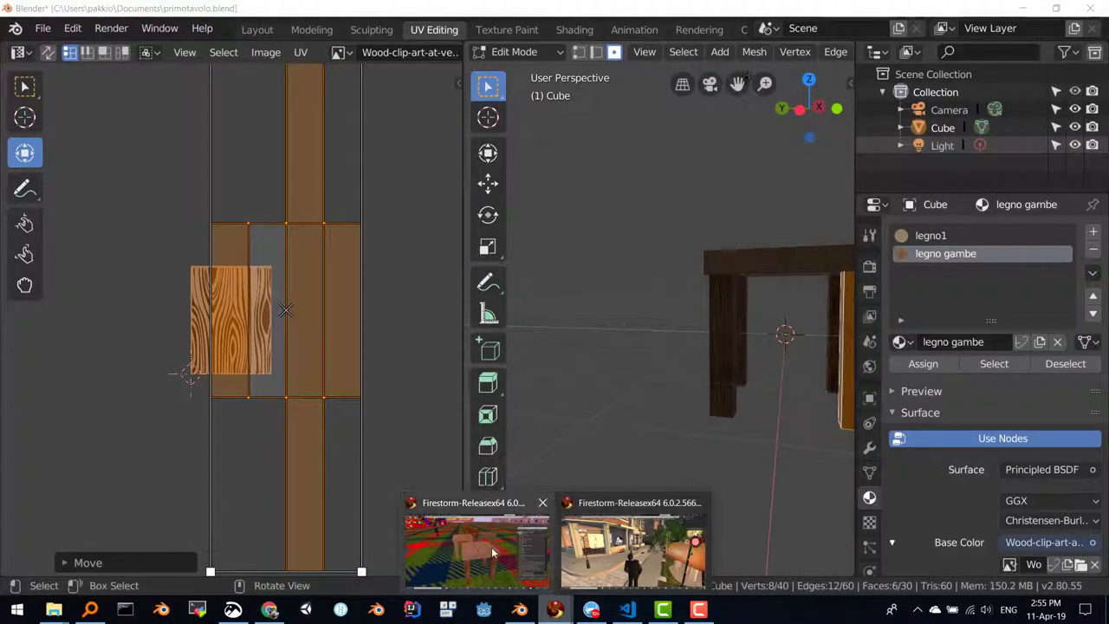
Step: Switch between Blender and Firestorm, glance at Blender's File menu without saving, and return to Firestorm
click(491, 546)
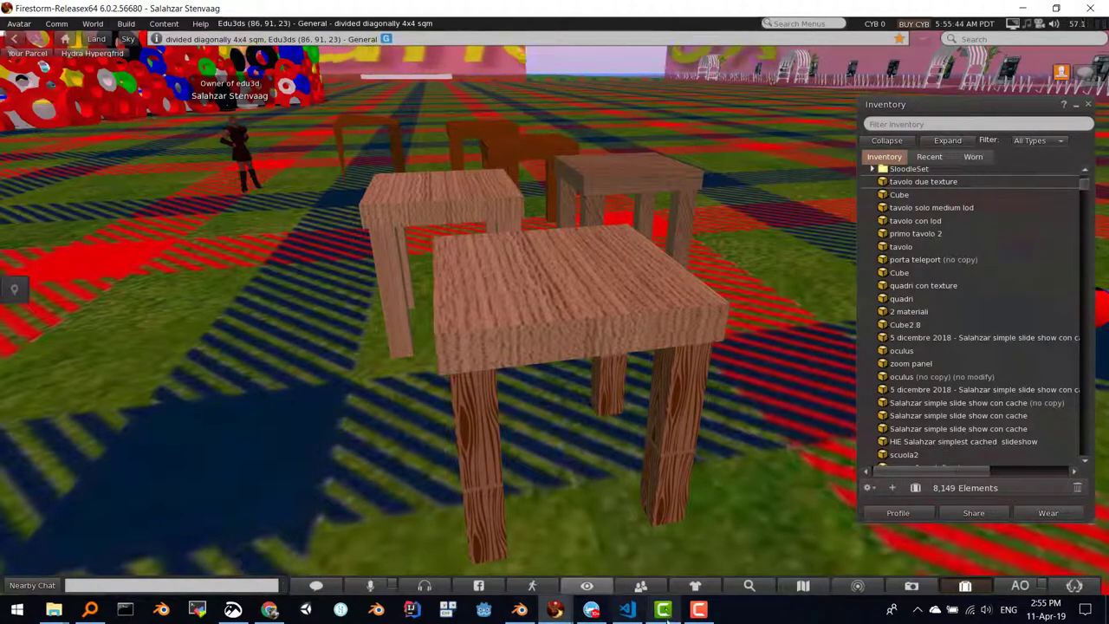
click(376, 609)
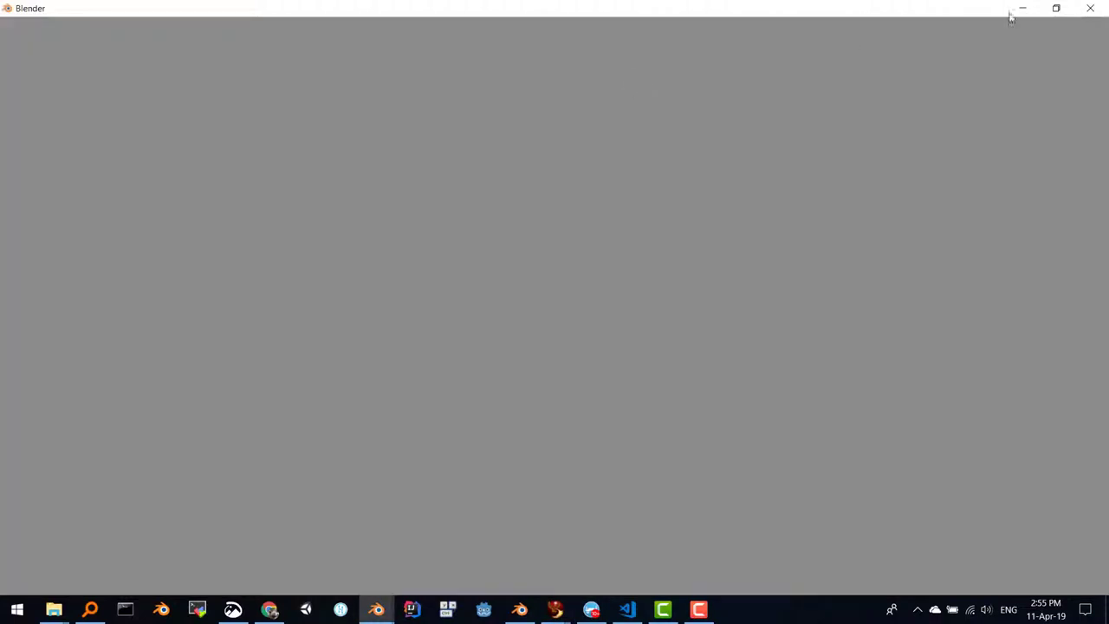
click(519, 609)
scroll(395, 377, down, 2)
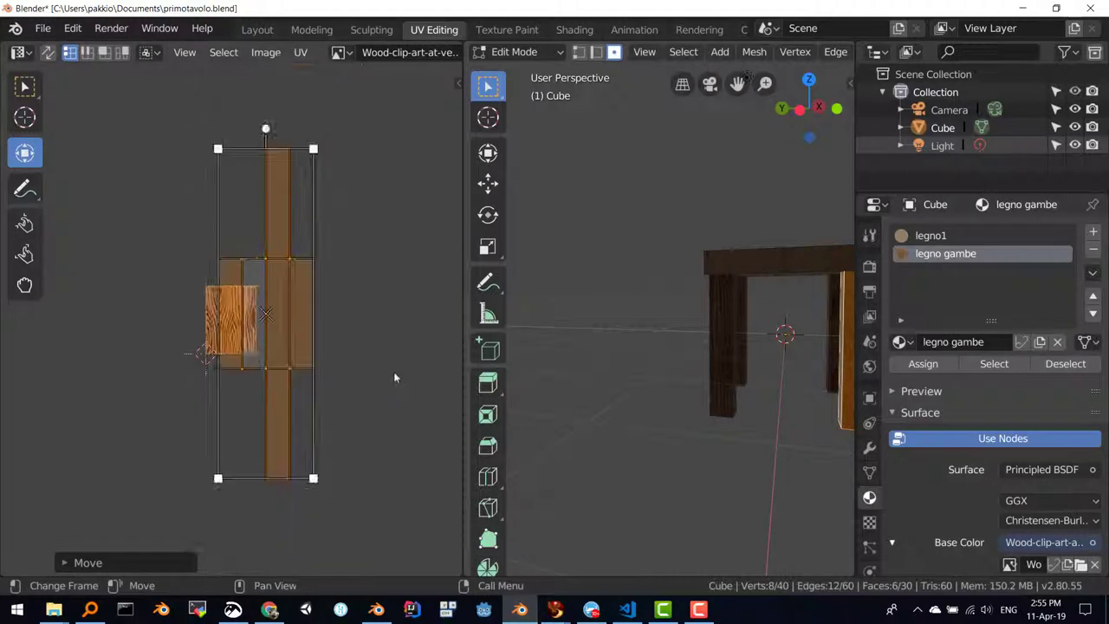
click(39, 29)
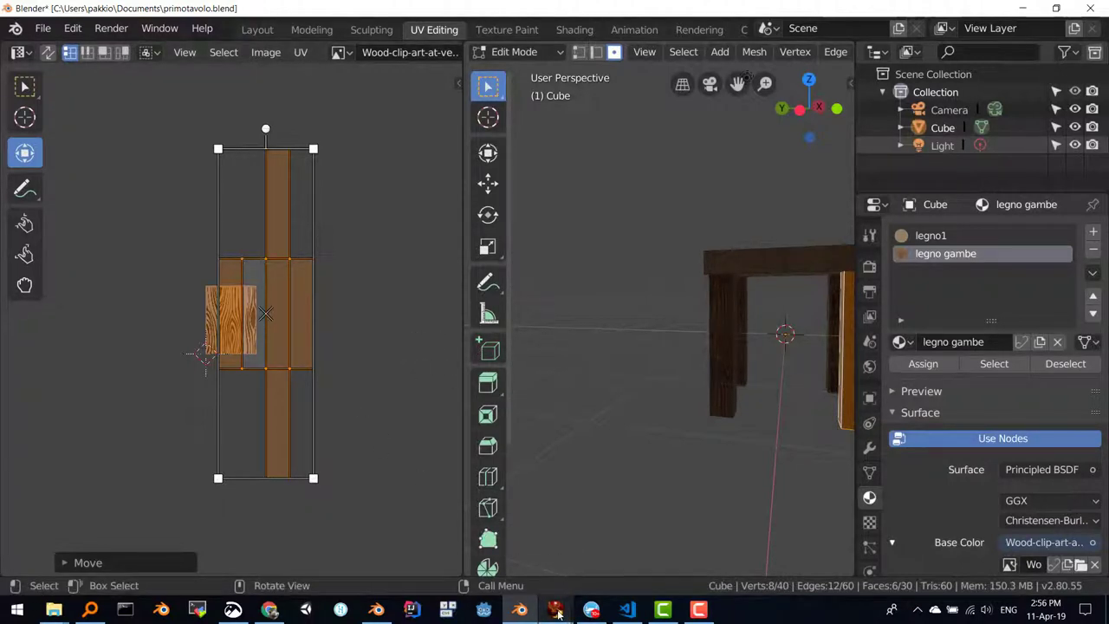
mouse_move(554, 610)
click(488, 560)
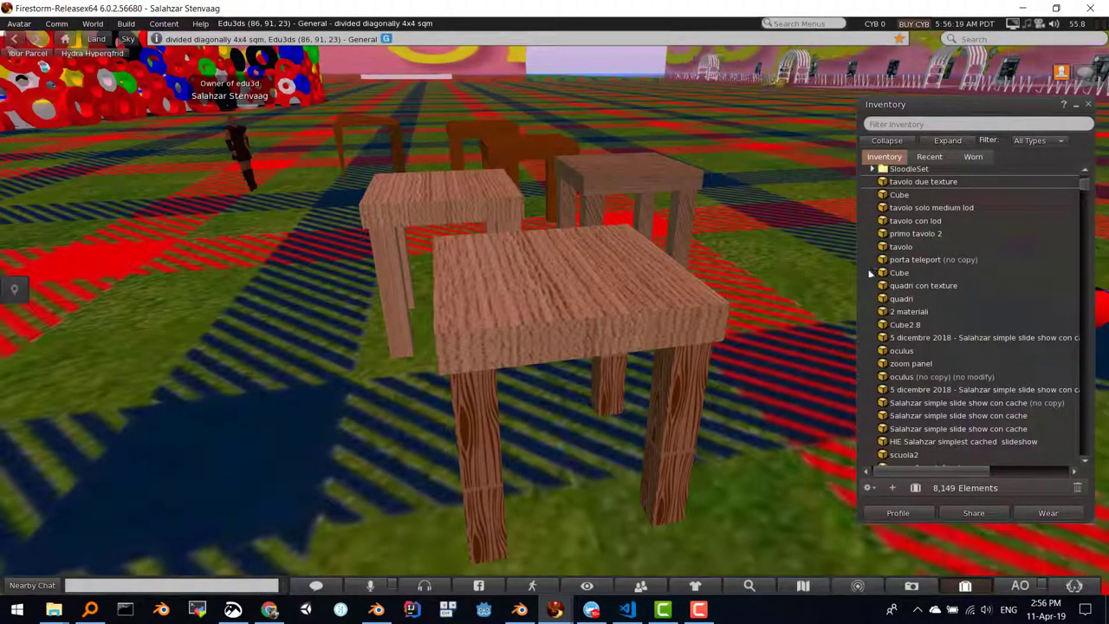
Step: Change the Inventory type filter from All Types to Textures
click(1046, 141)
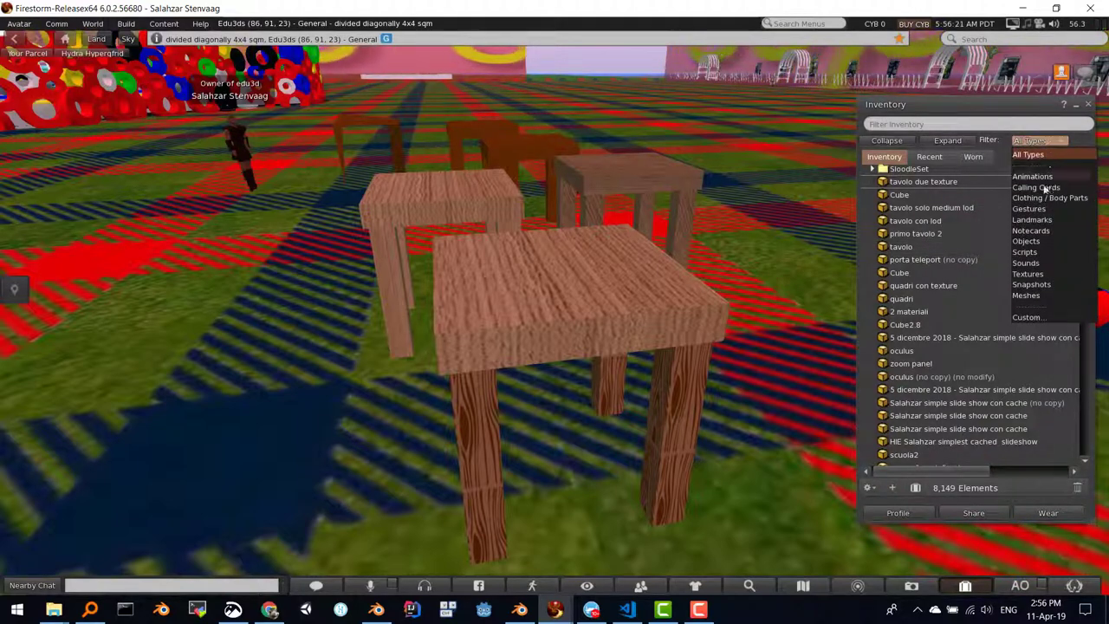
click(1040, 274)
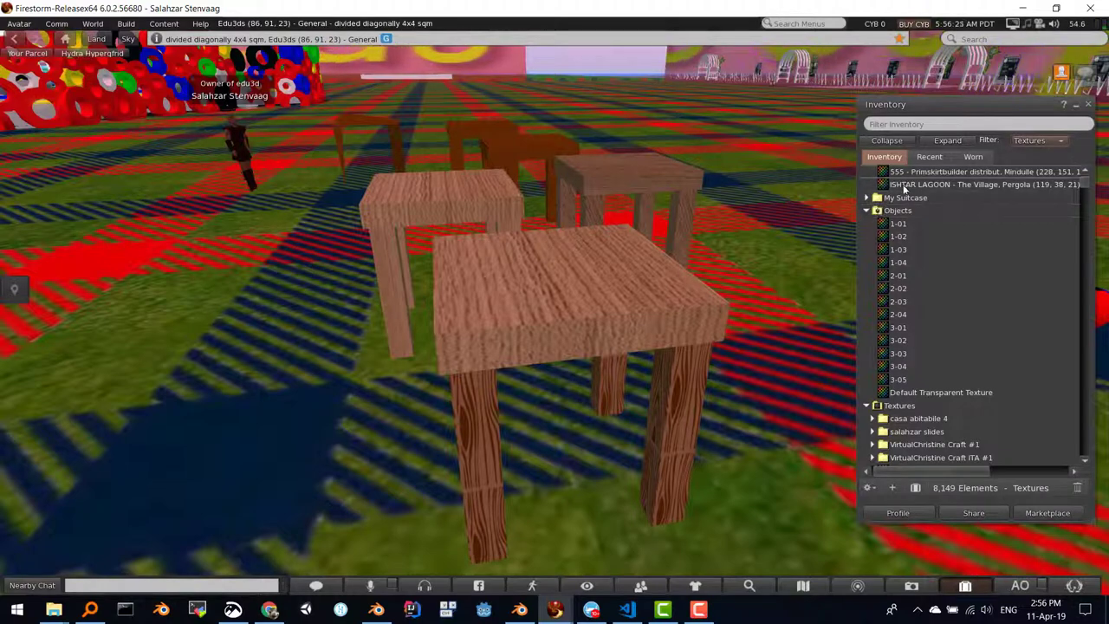
scroll(914, 199, up, 1)
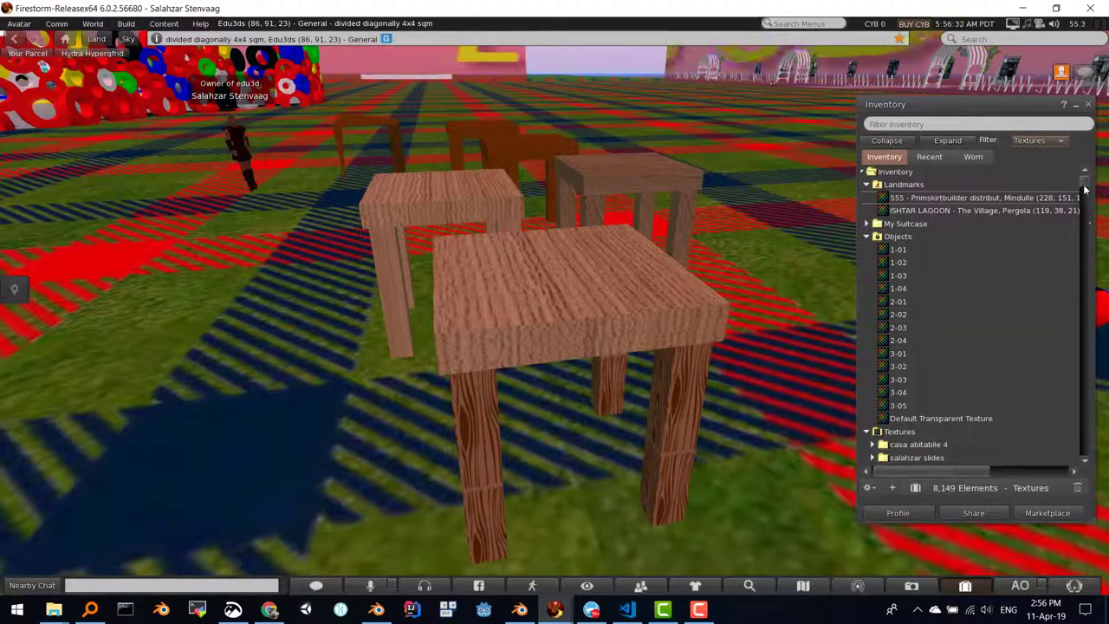
drag(1083, 184, 1089, 182)
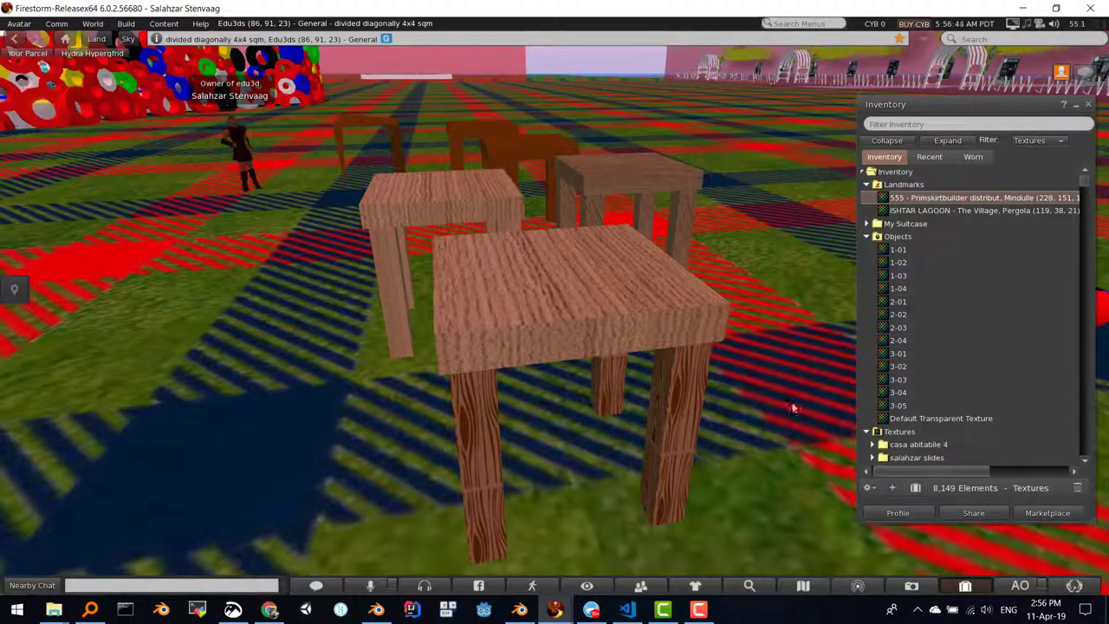
Step: Select the 1-01 texture and drag it out of Inventory toward the 3D scene
click(898, 250)
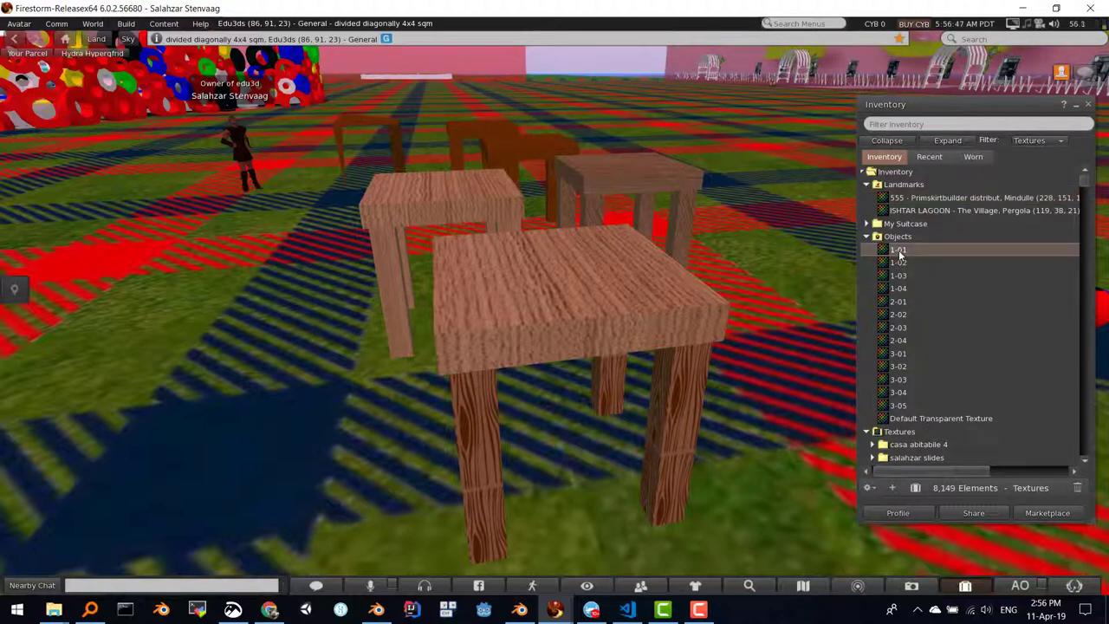
drag(899, 249, 912, 263)
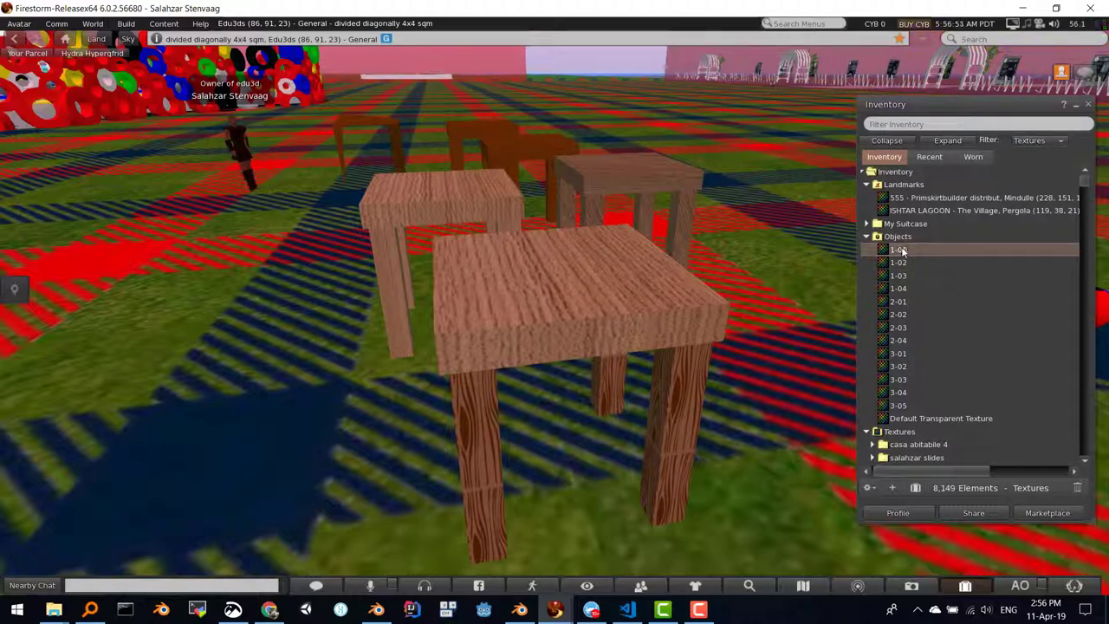
drag(909, 250, 759, 262)
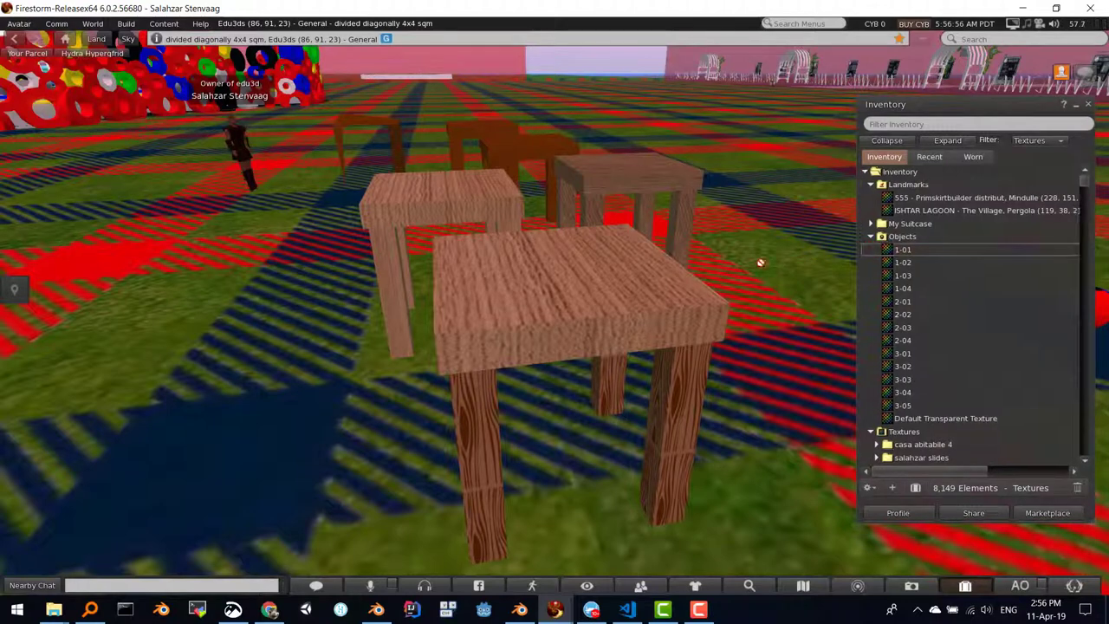
Step: Preview the 1-01 texture, then drop it onto the front table so its top turns nearly black
double_click(906, 250)
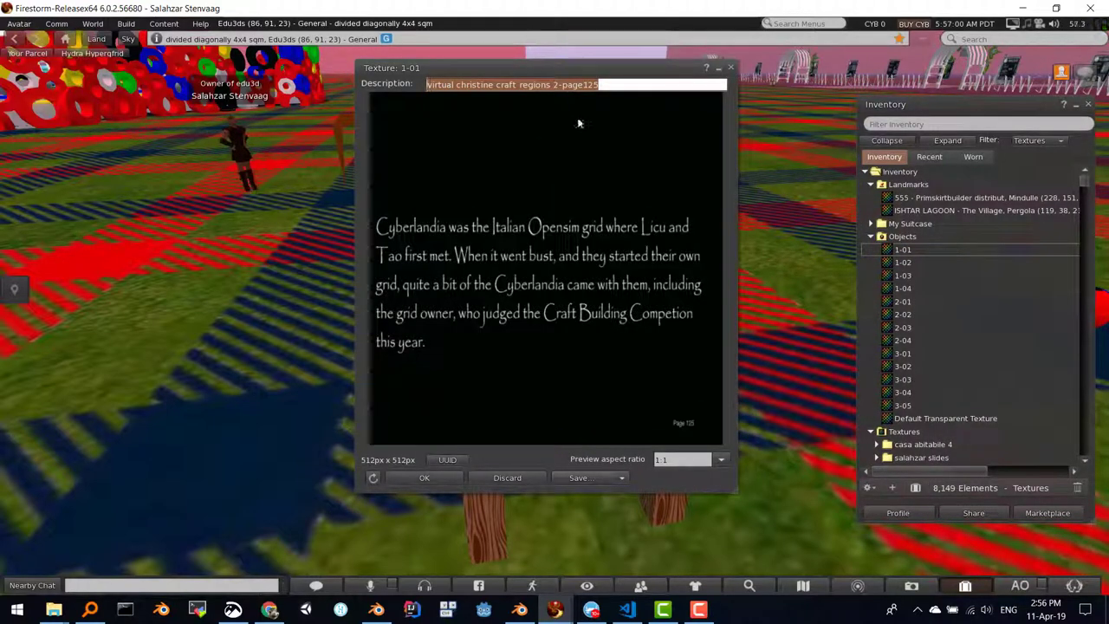
click(731, 67)
drag(906, 250, 559, 282)
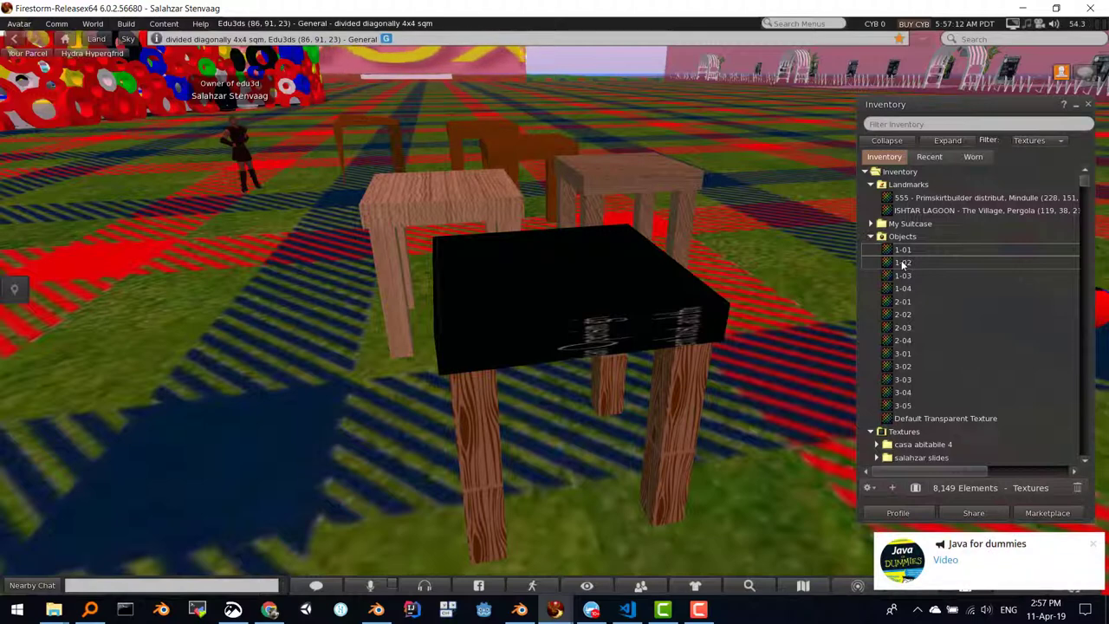
click(1093, 548)
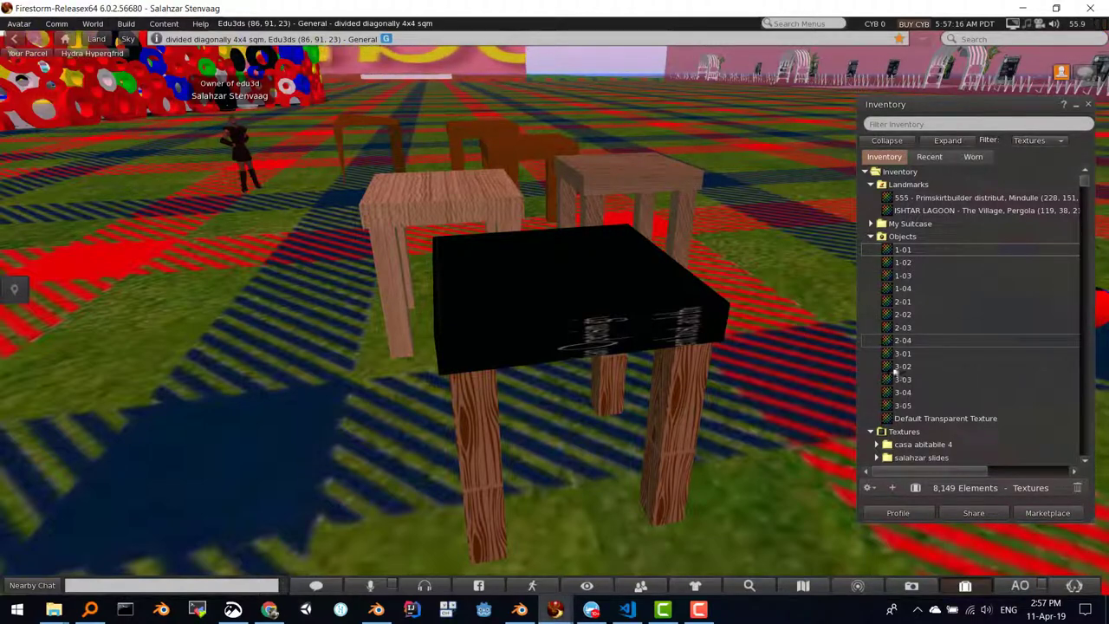
Step: Find the mappa italia fisica texture in Inventory and open its preview
scroll(901, 390, down, 1)
scroll(940, 414, down, 1)
scroll(918, 411, down, 1)
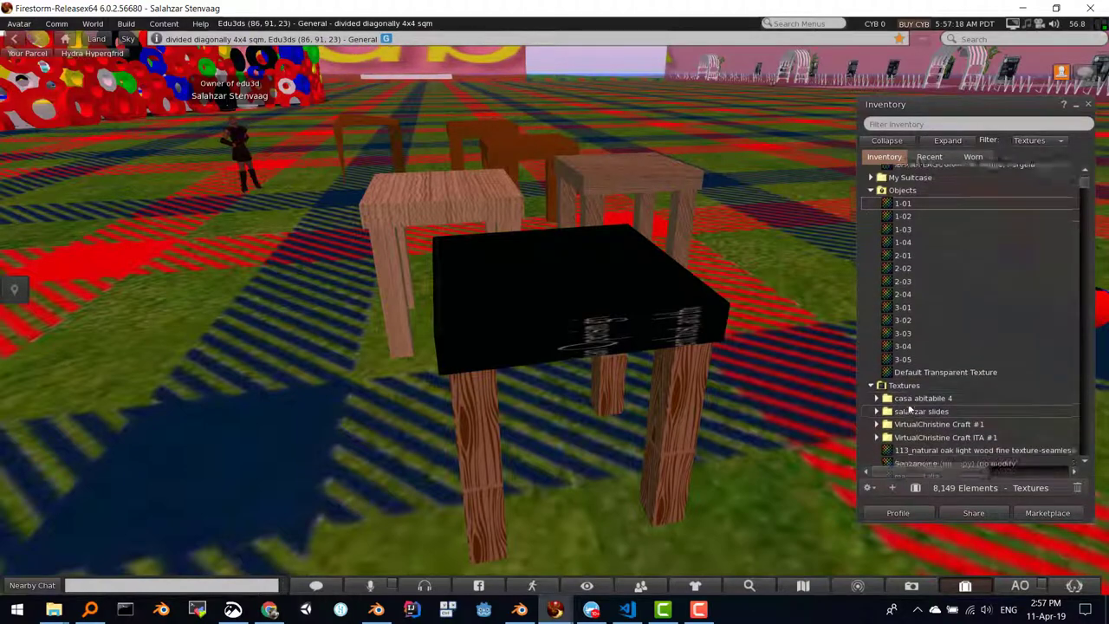
scroll(908, 406, down, 1)
scroll(896, 389, down, 1)
scroll(897, 391, down, 1)
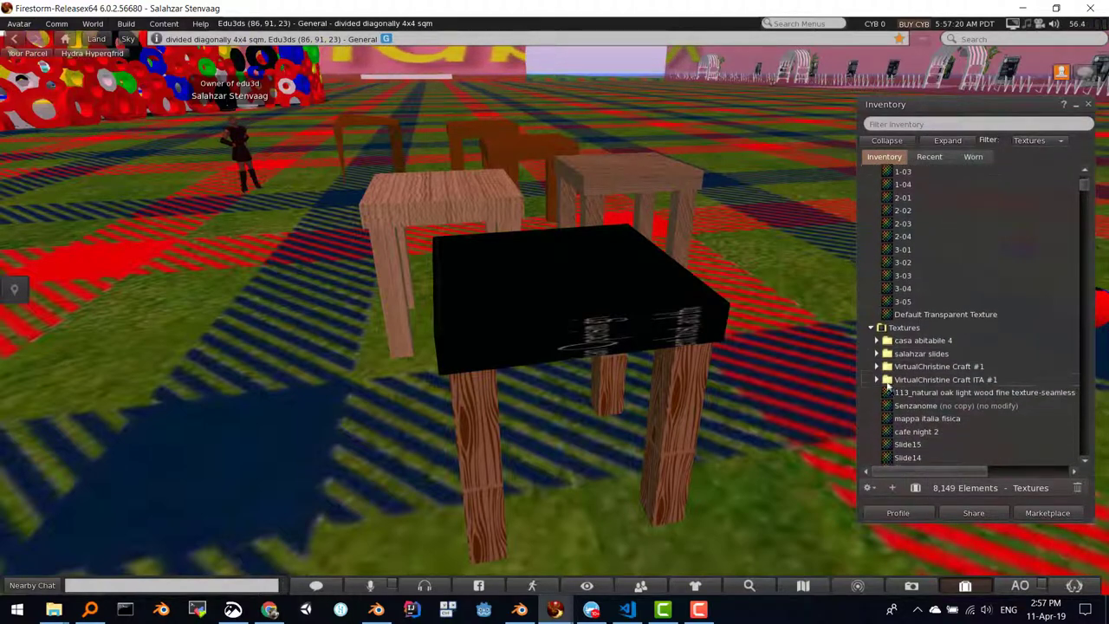
scroll(905, 397, down, 1)
scroll(918, 402, down, 1)
click(928, 396)
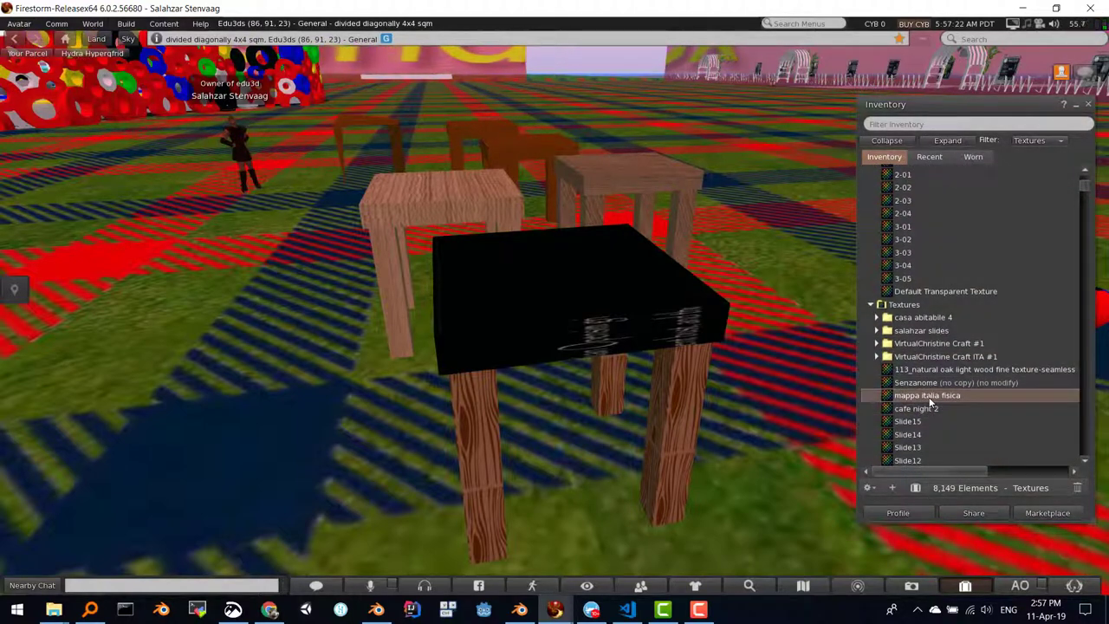
double_click(928, 396)
Step: Drag the Italy map from the preview onto the front table top, then close the preview
drag(600, 68, 246, 58)
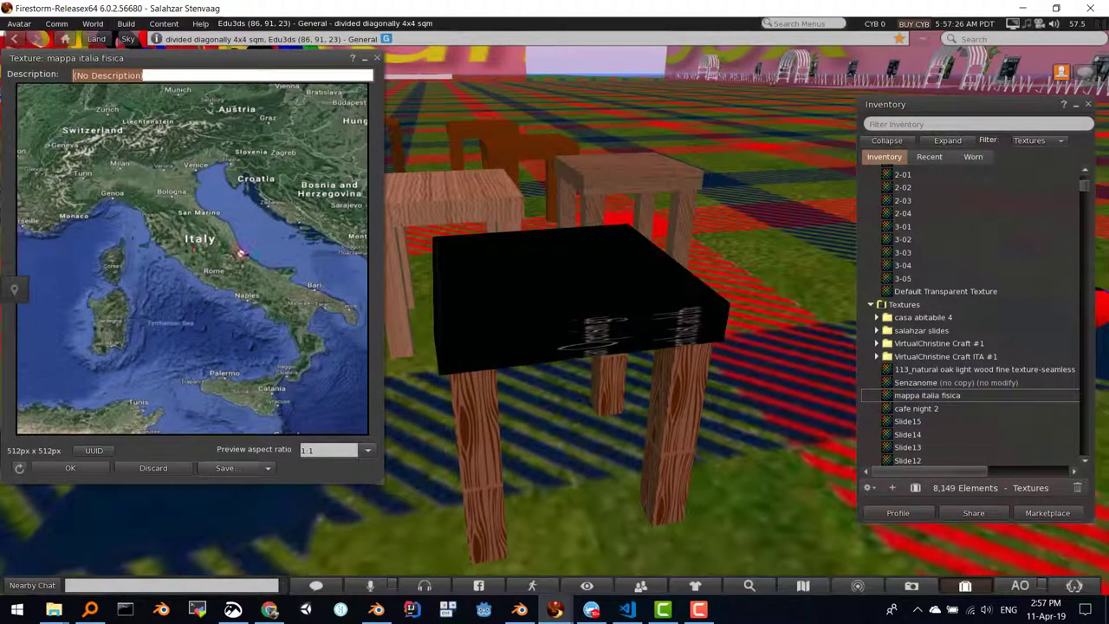
drag(184, 256, 545, 295)
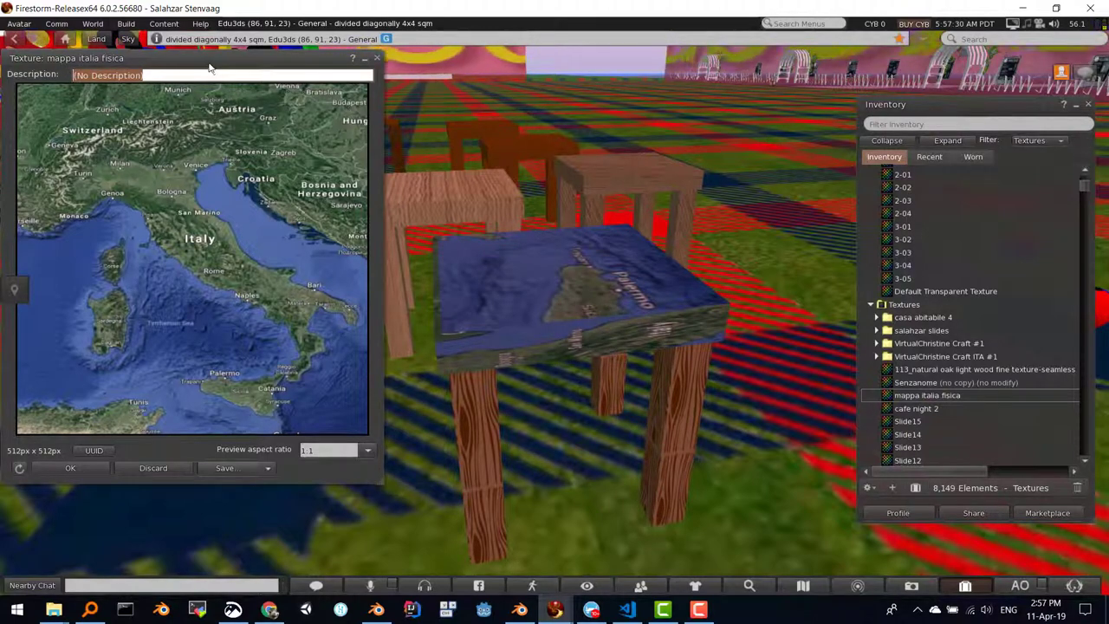
drag(211, 58, 246, 85)
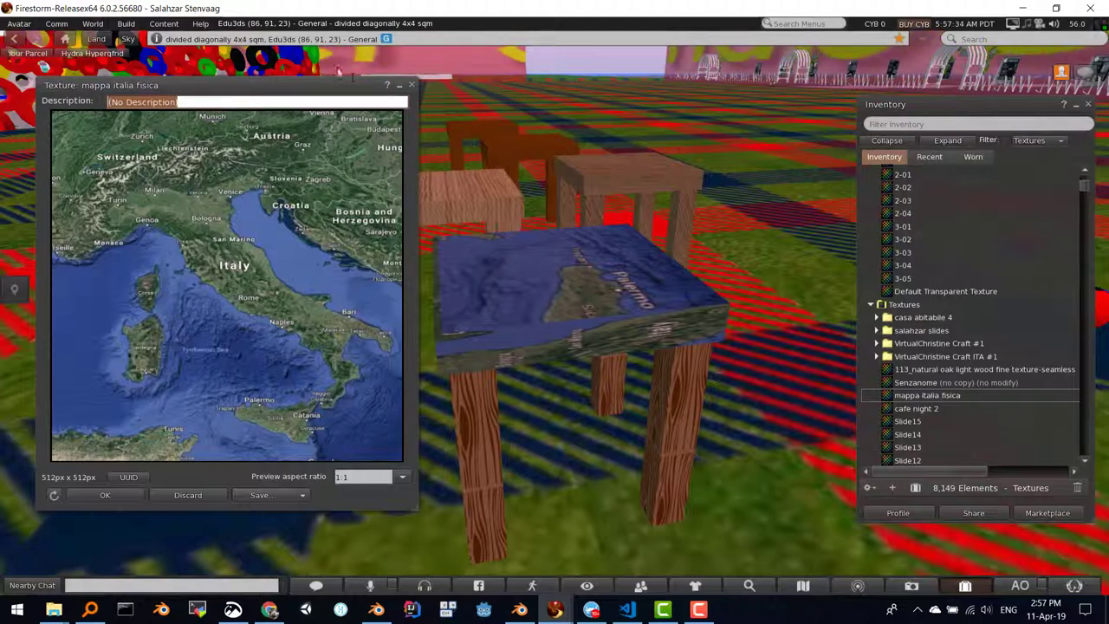
drag(306, 92, 303, 71)
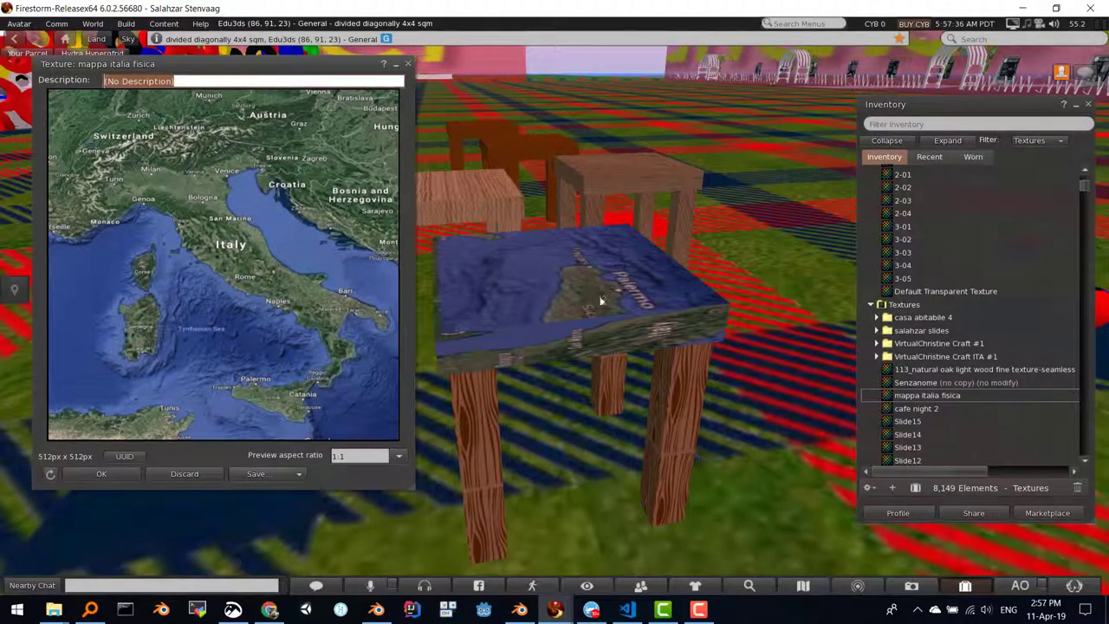
click(408, 65)
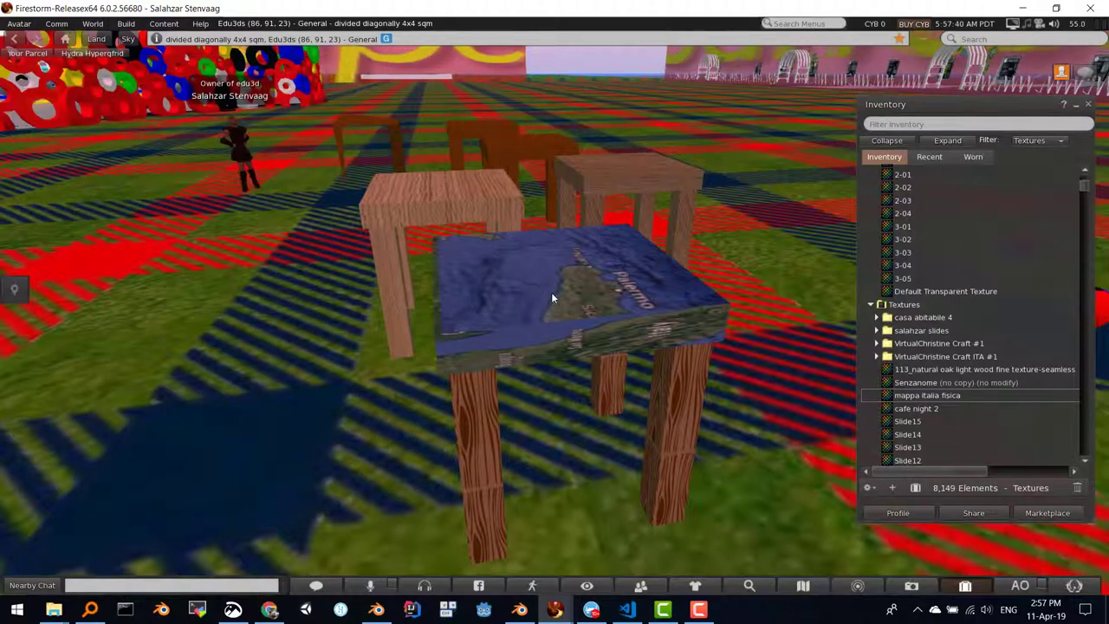